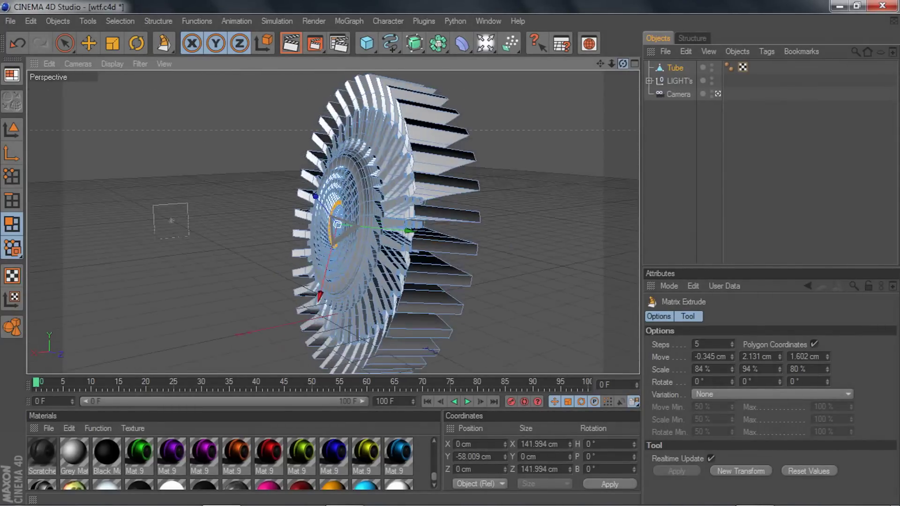
Step: Examine the finished Matrix Extrude wheel model from the front, the side and close up
{"action": "scroll", "coordinate": [493, 156], "scroll_direction": "up", "scroll_amount": 4}
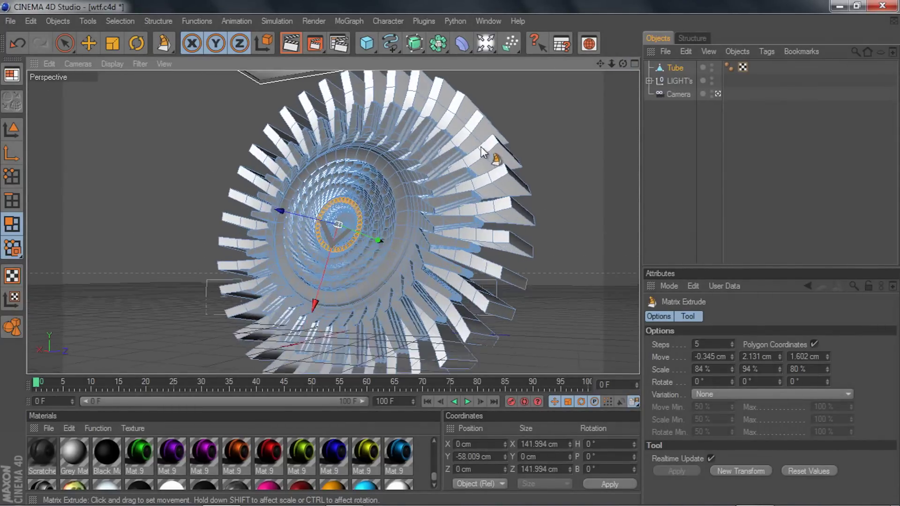
{"action": "scroll", "coordinate": [574, 107], "scroll_direction": "down", "scroll_amount": 3}
{"action": "left_click_drag", "start_coordinate": [624, 64], "coordinate": [567, 96]}
{"action": "scroll", "coordinate": [566, 96], "scroll_direction": "down", "scroll_amount": 1}
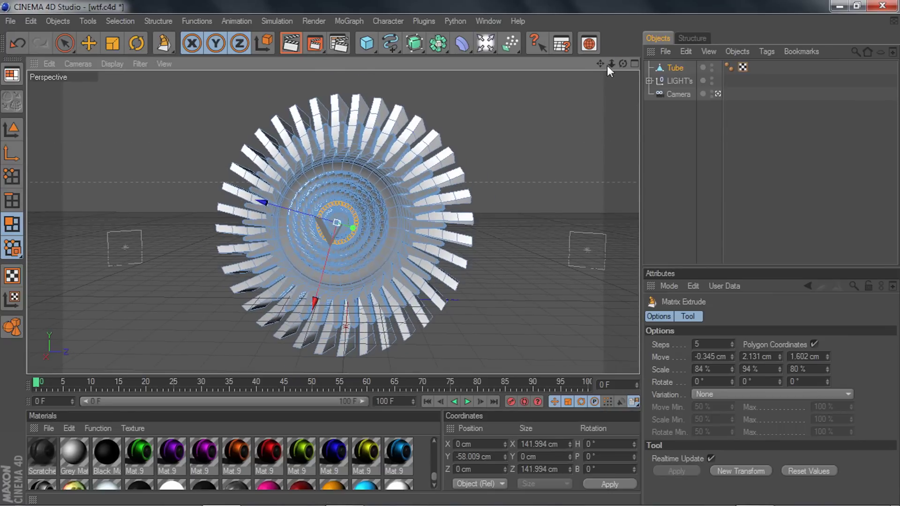
{"action": "left_click_drag", "start_coordinate": [623, 64], "coordinate": [579, 48]}
{"action": "scroll", "coordinate": [436, 144], "scroll_direction": "up", "scroll_amount": 5}
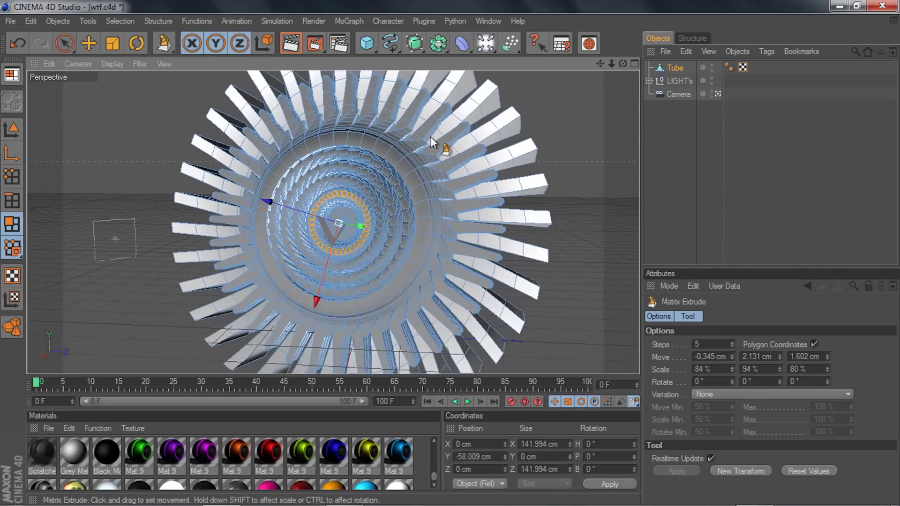
{"action": "scroll", "coordinate": [375, 162], "scroll_direction": "down", "scroll_amount": 5}
{"action": "mouse_move", "coordinate": [623, 63]}
{"action": "left_mouse_down"}
{"action": "mouse_move", "coordinate": [516, 52]}
{"action": "mouse_move", "coordinate": [683, 53]}
{"action": "mouse_move", "coordinate": [700, 48]}
{"action": "mouse_move", "coordinate": [709, 9]}
{"action": "mouse_move", "coordinate": [619, 3]}
{"action": "mouse_move", "coordinate": [592, 13]}
{"action": "mouse_move", "coordinate": [581, 34]}
{"action": "mouse_move", "coordinate": [589, 49]}
{"action": "mouse_move", "coordinate": [618, 51]}
{"action": "mouse_move", "coordinate": [628, 62]}
{"action": "left_mouse_up"}
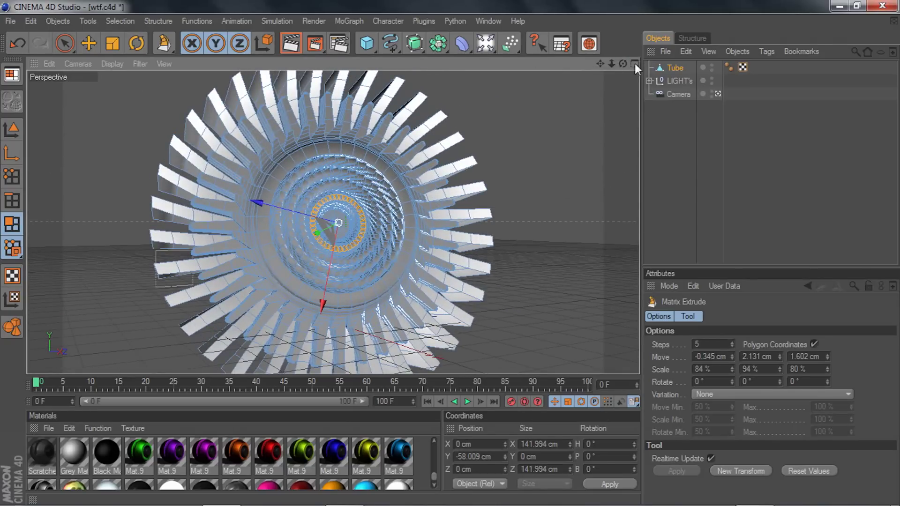
Step: Delete the extruded tube model from the scene and switch to Model mode
{"action": "key", "text": "Delete"}
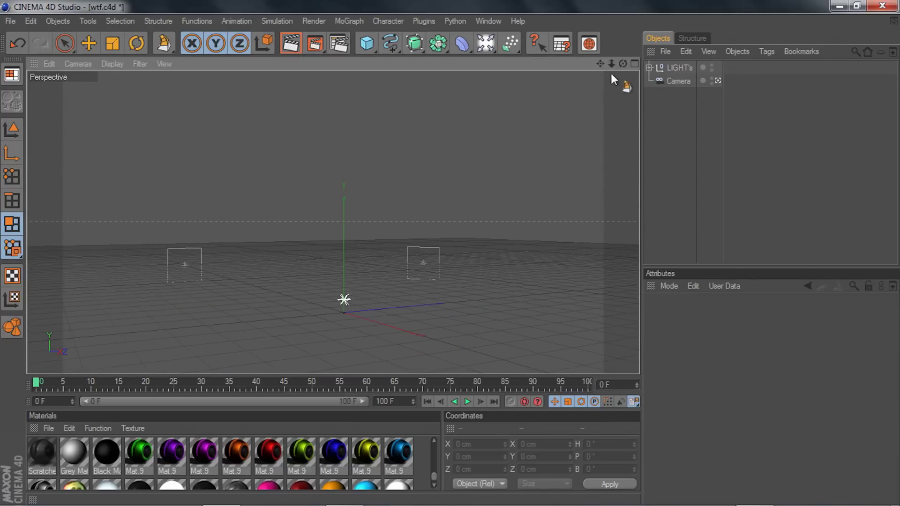
{"action": "left_click_drag", "start_coordinate": [623, 63], "coordinate": [576, 76]}
{"action": "scroll", "coordinate": [473, 94], "scroll_direction": "down", "scroll_amount": 1}
{"action": "left_click", "coordinate": [21, 130]}
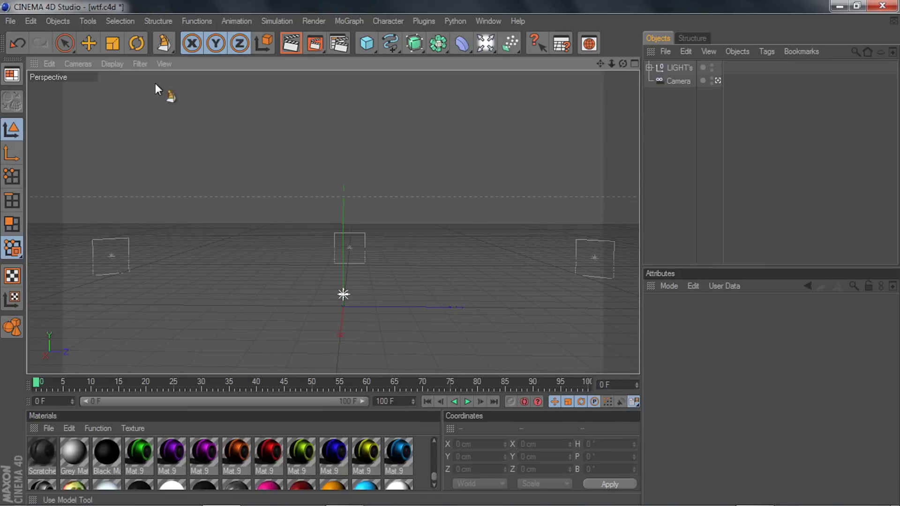
Step: Add a Tube primitive, raised to about Y 213 cm and rotated to about H -0.7°, P -20.8°, B 79.3°
{"action": "left_click", "coordinate": [368, 42]}
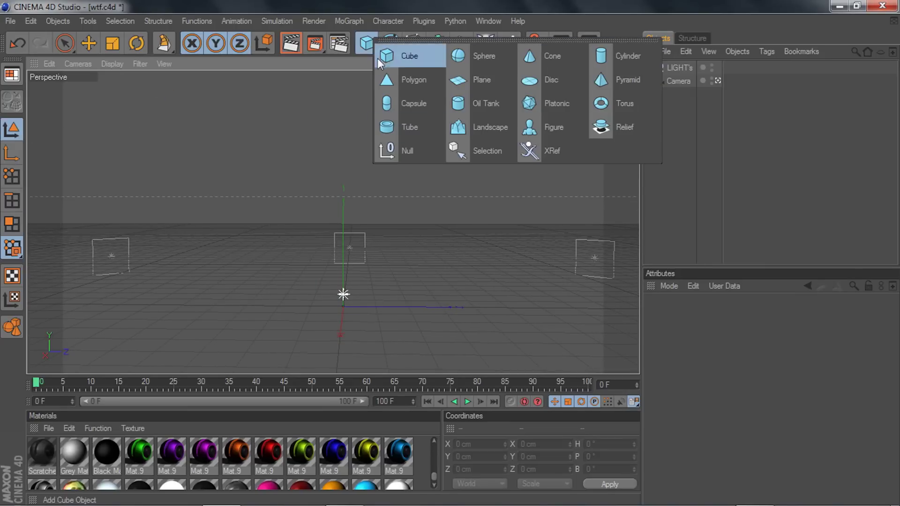
{"action": "left_click", "coordinate": [409, 128]}
{"action": "left_click", "coordinate": [94, 49]}
{"action": "left_click_drag", "start_coordinate": [344, 310], "coordinate": [370, 214]}
{"action": "left_click", "coordinate": [135, 47]}
{"action": "scroll", "coordinate": [355, 216], "scroll_direction": "up", "scroll_amount": 3}
{"action": "scroll", "coordinate": [355, 217], "scroll_direction": "up", "scroll_amount": 3}
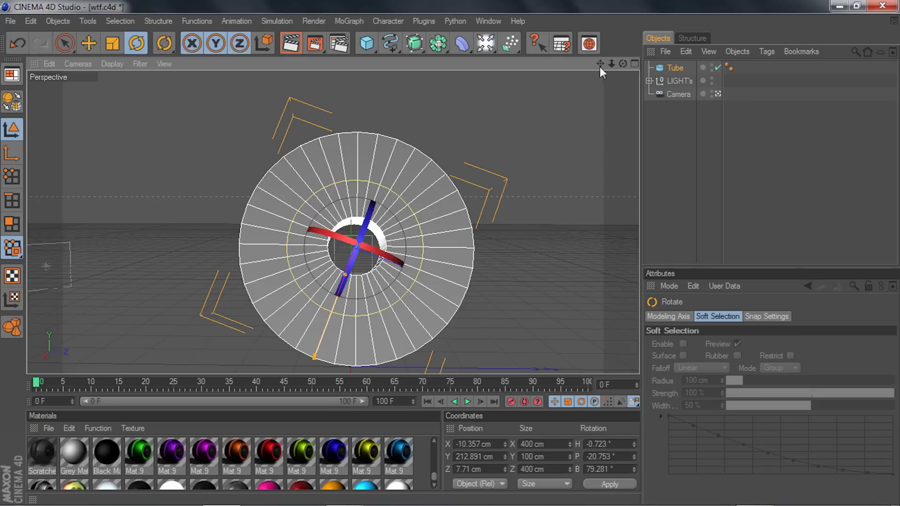
{"action": "left_click_drag", "start_coordinate": [601, 65], "coordinate": [602, 44]}
Step: Set the tube's cap segments to 5 and its height segments to 5
{"action": "left_click", "coordinate": [678, 71]}
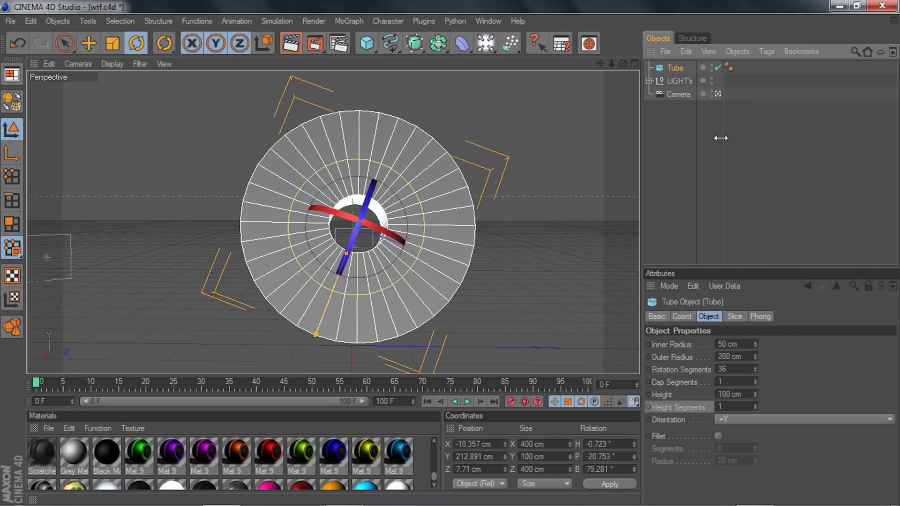
{"action": "left_click", "coordinate": [704, 316]}
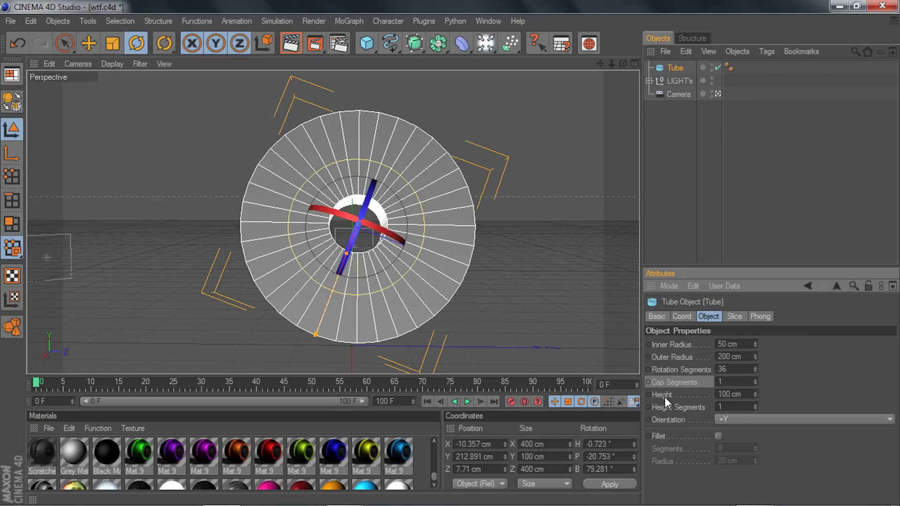
{"action": "left_click_drag", "start_coordinate": [623, 65], "coordinate": [579, 66]}
{"action": "left_click_drag", "start_coordinate": [730, 383], "coordinate": [633, 382]}
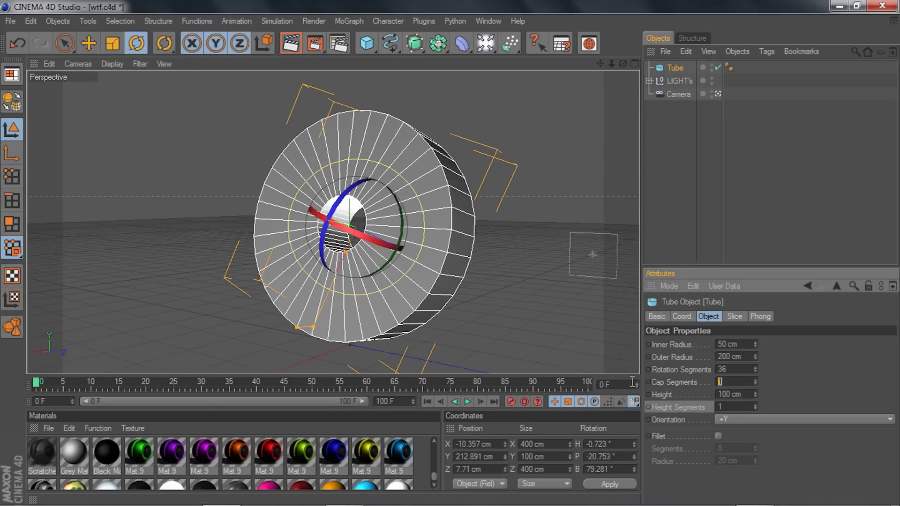
{"action": "type", "text": "5"}
{"action": "left_click", "coordinate": [734, 407]}
{"action": "type", "text": "5"}
{"action": "key", "text": "Return"}
{"action": "scroll", "coordinate": [554, 174], "scroll_direction": "up", "scroll_amount": 2}
{"action": "left_click_drag", "start_coordinate": [624, 65], "coordinate": [584, 65]}
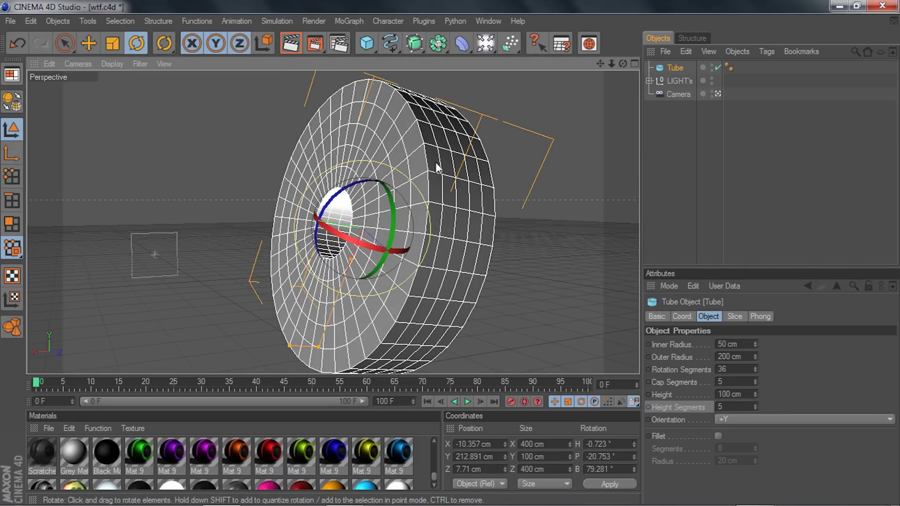
Step: Try the tube with 1 cap segment and set the cap segments back to 5
{"action": "left_click", "coordinate": [735, 383]}
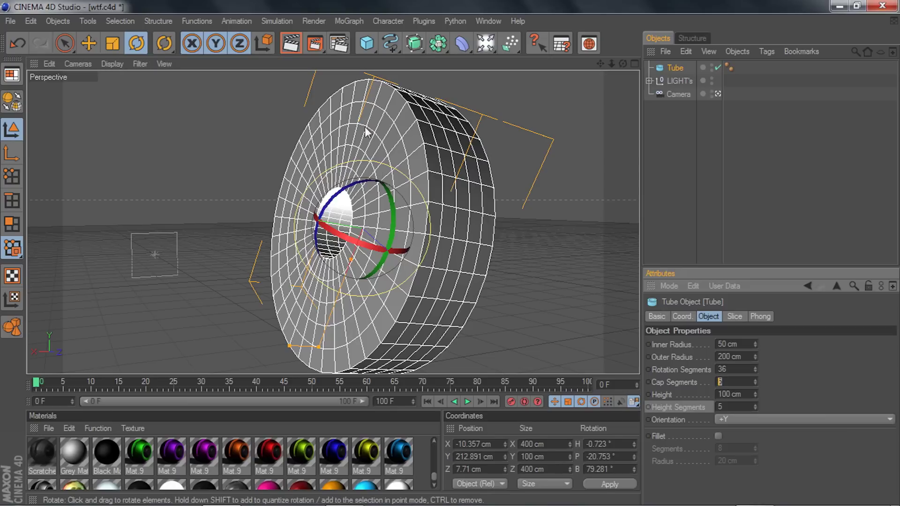
{"action": "type", "text": "1"}
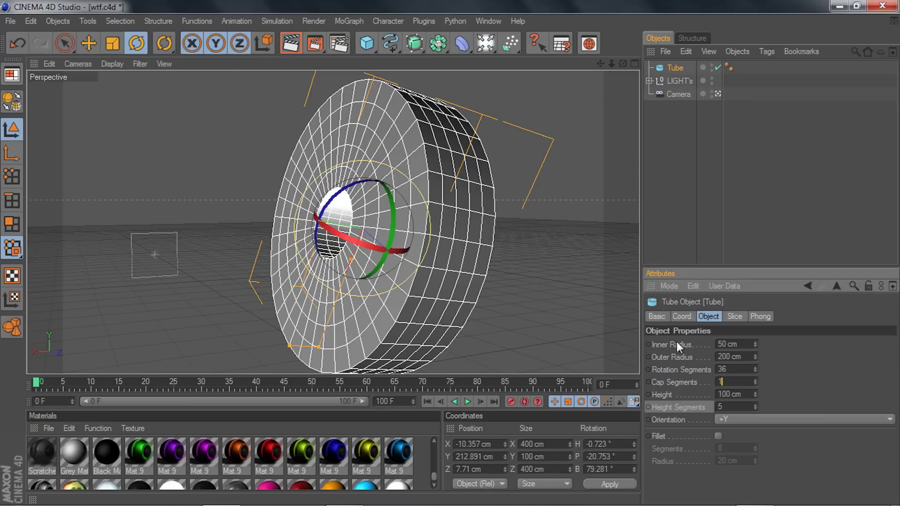
{"action": "left_click", "coordinate": [367, 149]}
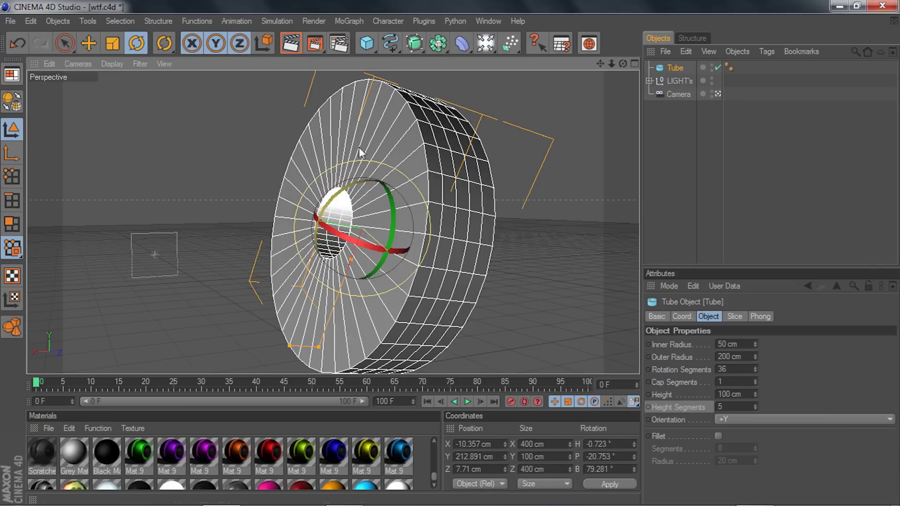
{"action": "left_click", "coordinate": [732, 382]}
{"action": "type", "text": "5"}
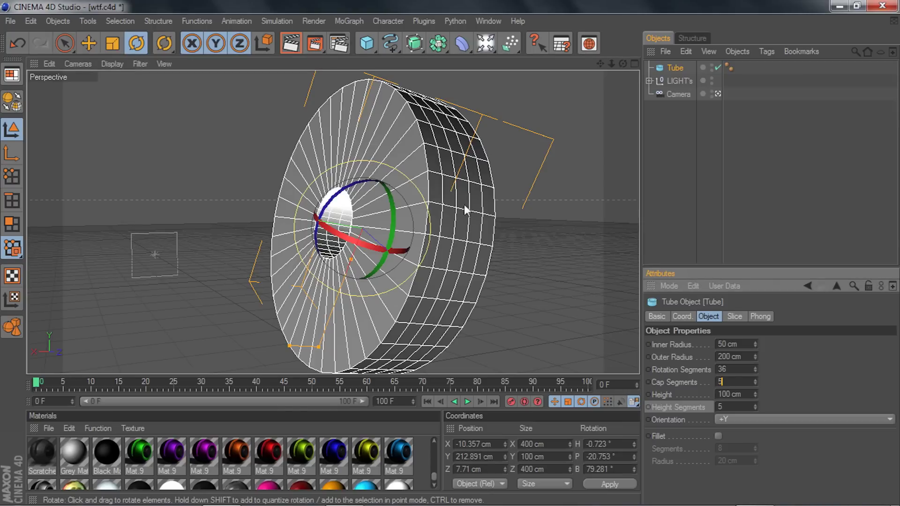
{"action": "left_click", "coordinate": [403, 153]}
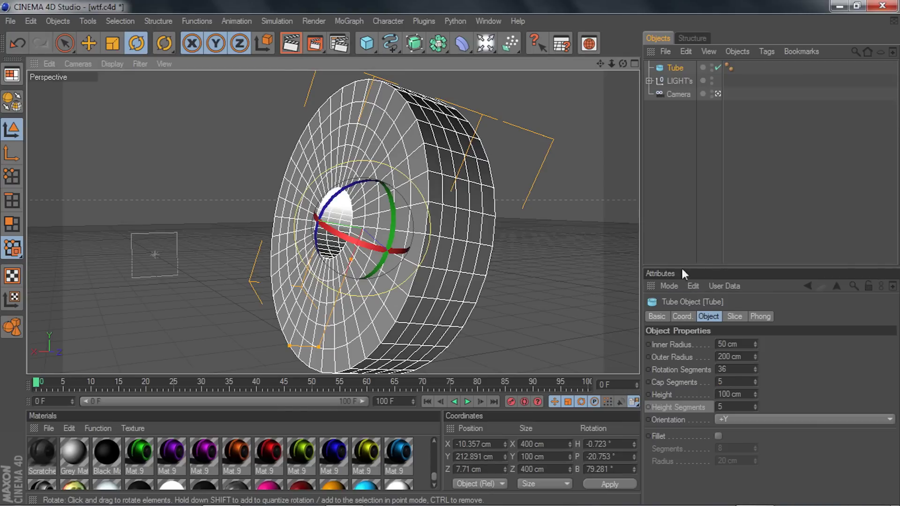
{"action": "left_click_drag", "start_coordinate": [756, 382], "coordinate": [699, 381]}
{"action": "type", "text": "5"}
{"action": "left_click", "coordinate": [469, 192]}
{"action": "left_click_drag", "start_coordinate": [624, 63], "coordinate": [605, 66]}
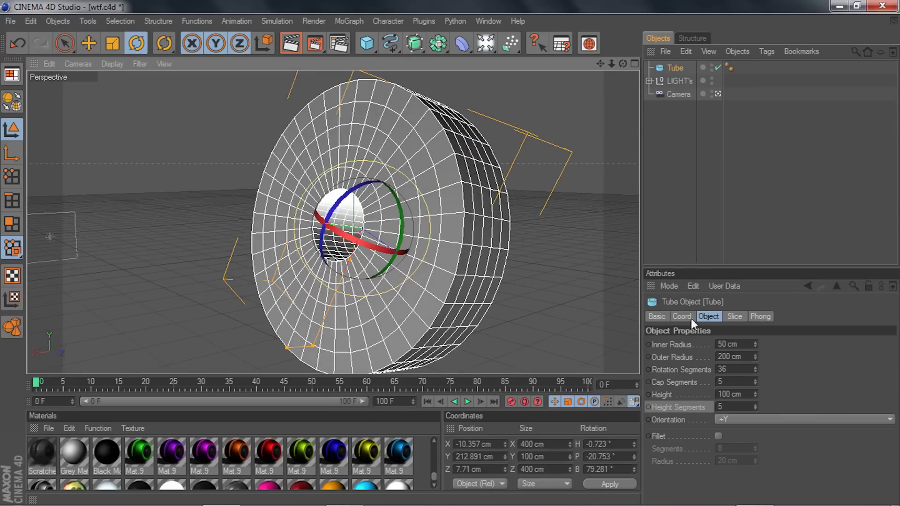
{"action": "left_click", "coordinate": [732, 381]}
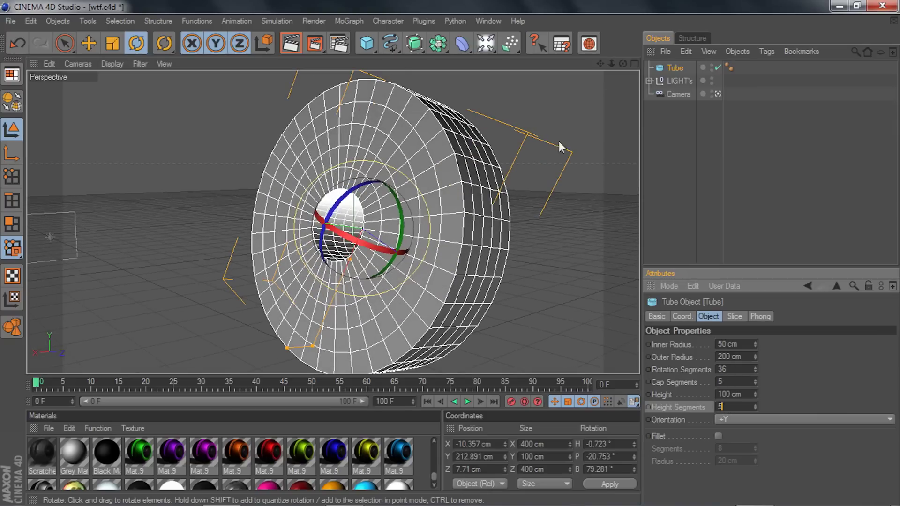
{"action": "mouse_move", "coordinate": [623, 64]}
{"action": "left_mouse_down"}
{"action": "mouse_move", "coordinate": [614, 68]}
{"action": "mouse_move", "coordinate": [623, 65]}
{"action": "left_mouse_up"}
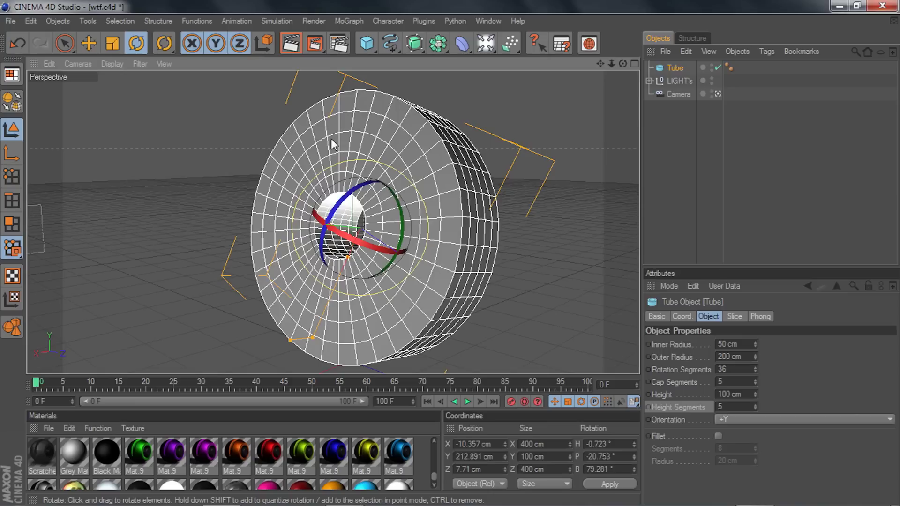
Step: Switch to polygon mode and make the tube editable
{"action": "left_click", "coordinate": [5, 229]}
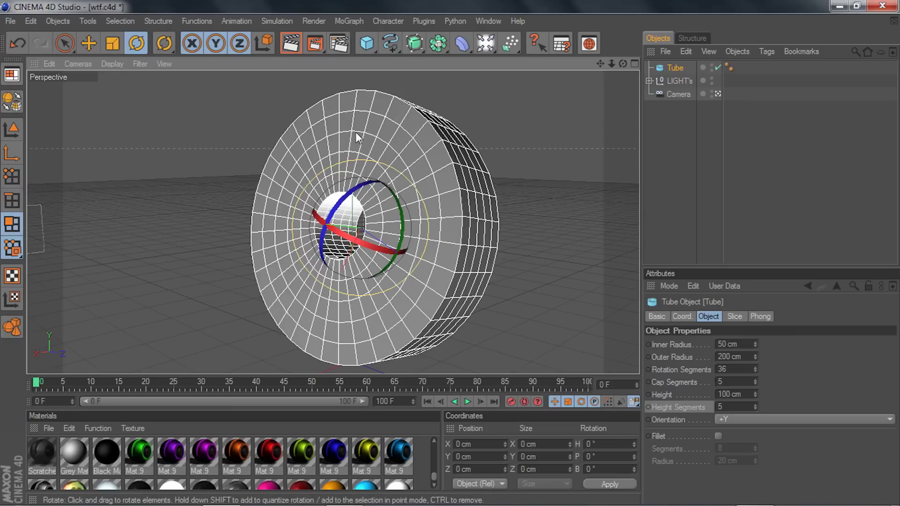
{"action": "right_click", "coordinate": [671, 66]}
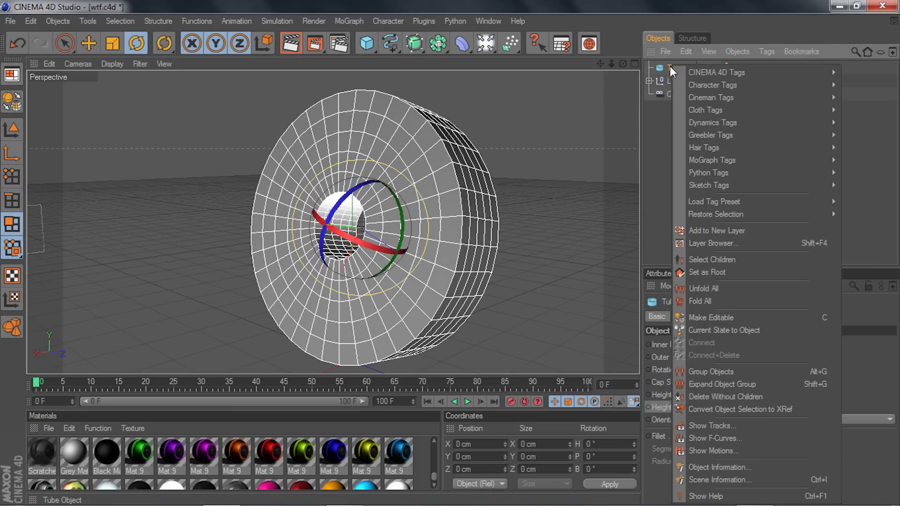
{"action": "left_click", "coordinate": [702, 319]}
Step: Select individual polygons at different places on the tube's front face
{"action": "left_click", "coordinate": [374, 146]}
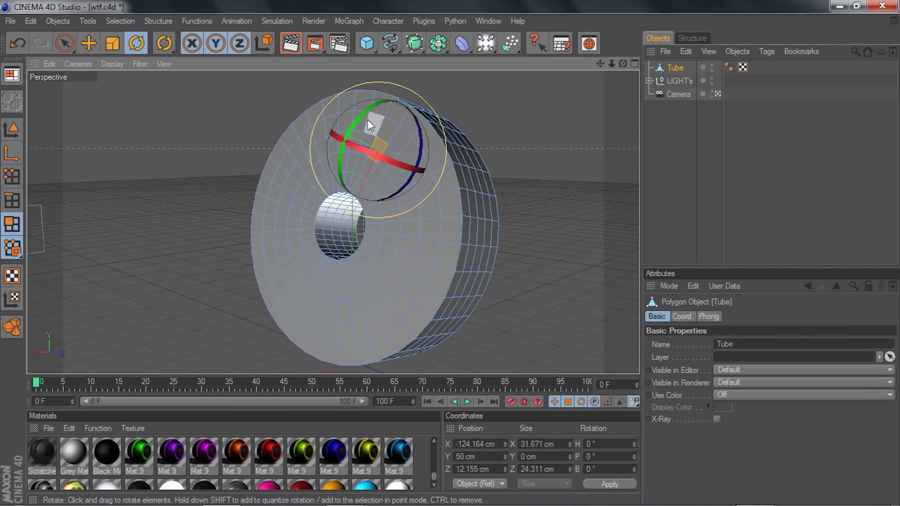
{"action": "left_click", "coordinate": [298, 173]}
{"action": "left_click", "coordinate": [325, 302]}
{"action": "left_click", "coordinate": [411, 247]}
{"action": "left_click", "coordinate": [376, 151]}
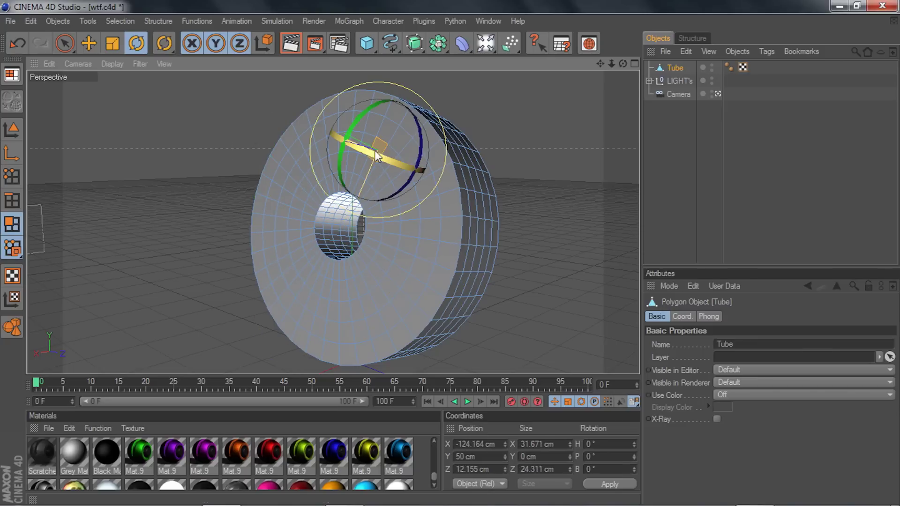
Step: Undo the front-face polygon selections and make the tube editable again
{"action": "key", "text": "ctrl+z"}
{"action": "key", "text": "ctrl+z"}
{"action": "key", "text": "ctrl+z"}
{"action": "key", "text": "ctrl+z"}
{"action": "key", "text": "ctrl+z"}
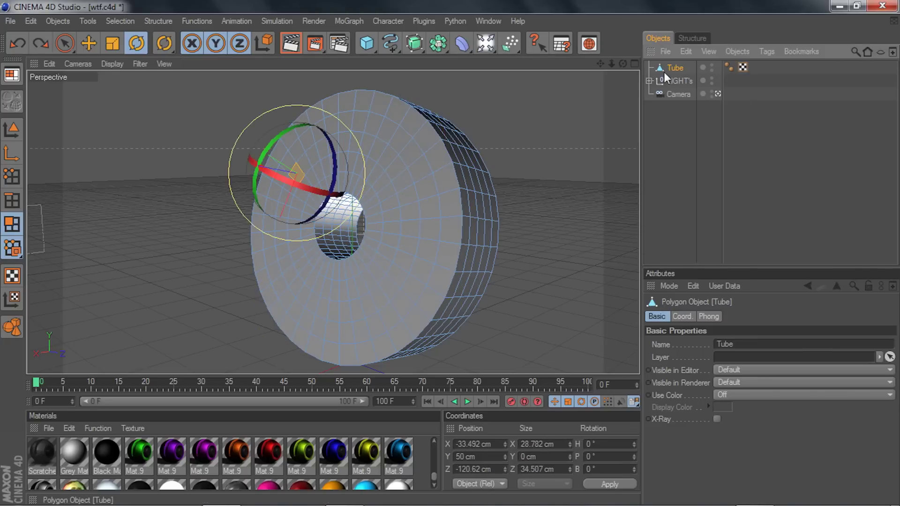
{"action": "key", "text": "ctrl+z"}
{"action": "left_click", "coordinate": [671, 68]}
{"action": "key", "text": "c"}
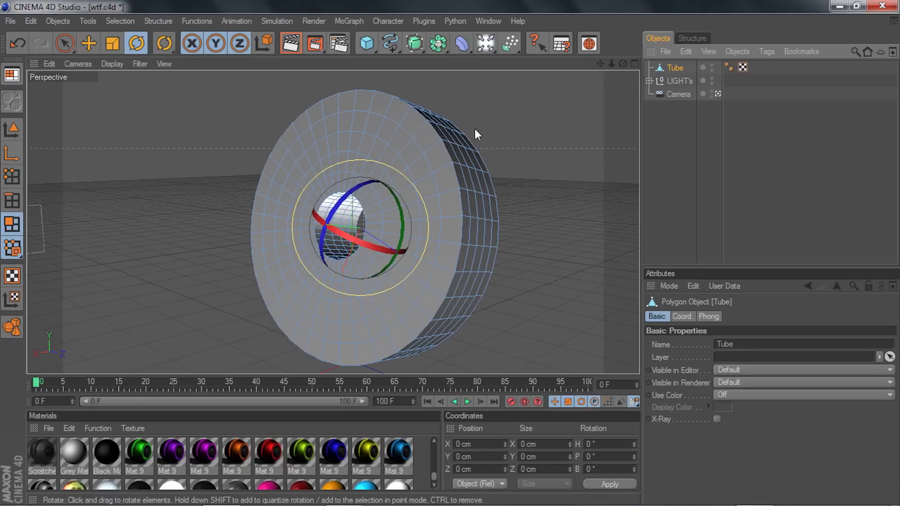
Step: Activate the Move tool for picking polygons on the tube's outer rim
{"action": "scroll", "coordinate": [592, 98], "scroll_direction": "up", "scroll_amount": 2}
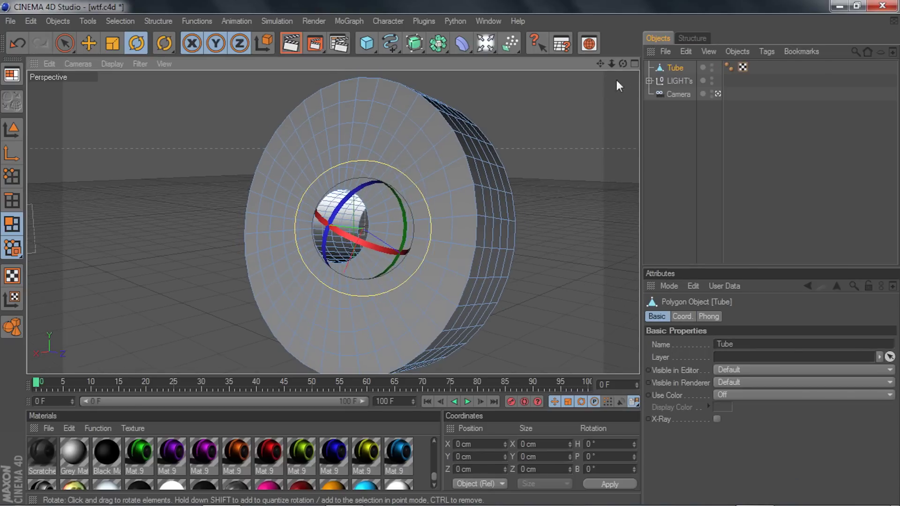
{"action": "left_click_drag", "start_coordinate": [624, 64], "coordinate": [562, 66]}
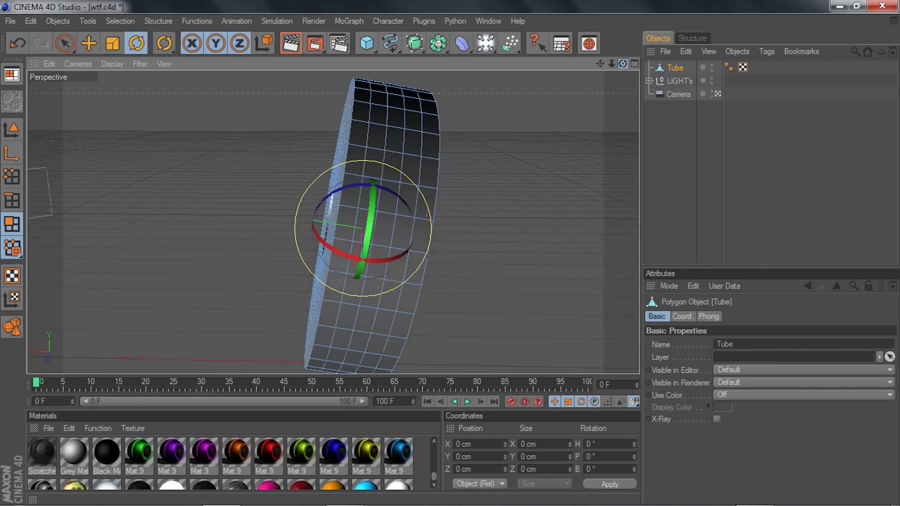
{"action": "left_click", "coordinate": [93, 45]}
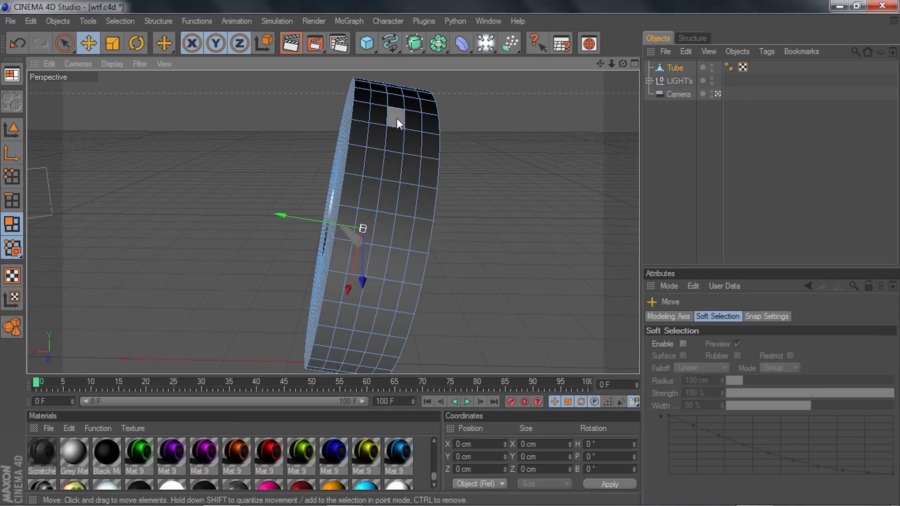
{"action": "scroll", "coordinate": [404, 127], "scroll_direction": "up", "scroll_amount": 2}
{"action": "left_click_drag", "start_coordinate": [600, 64], "coordinate": [596, 93]}
Step: Select single polygons one at a time at different places on the tube's outer rim
{"action": "left_click", "coordinate": [408, 110]}
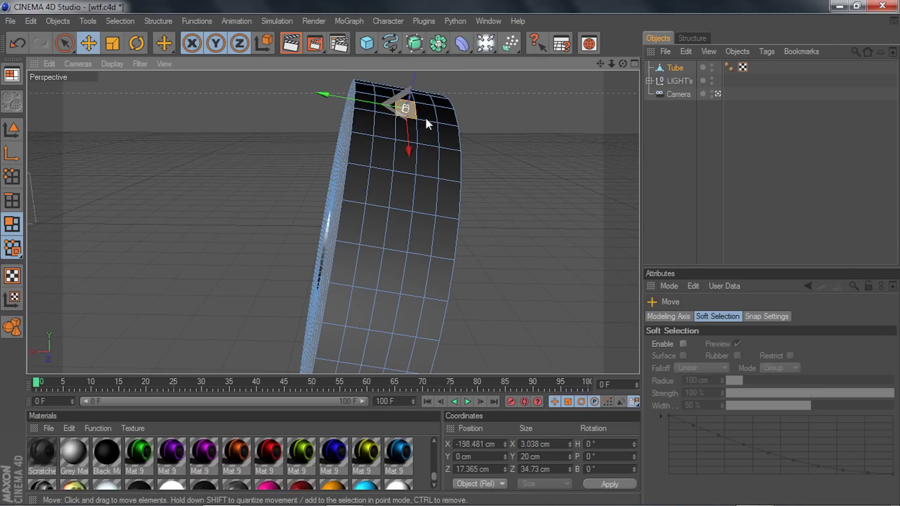
{"action": "left_click", "coordinate": [426, 115]}
{"action": "left_click", "coordinate": [385, 153]}
{"action": "left_click", "coordinate": [438, 159]}
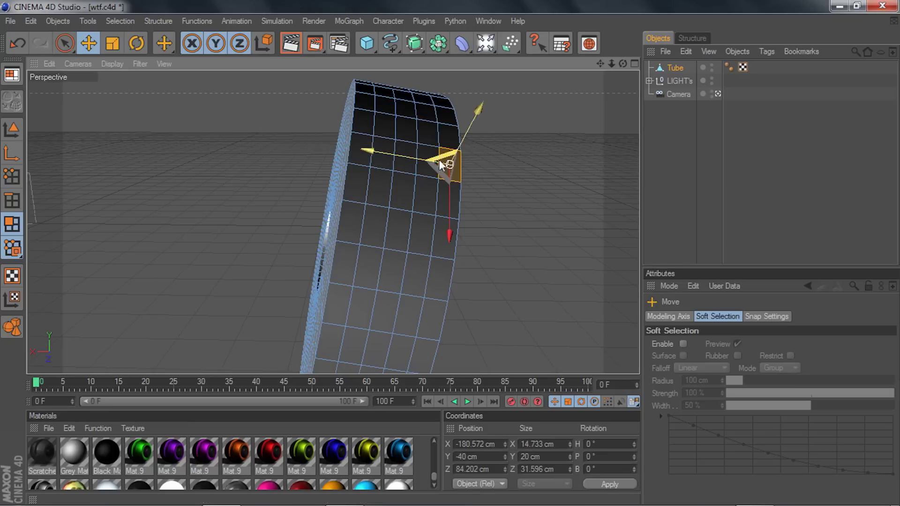
{"action": "left_click", "coordinate": [415, 195]}
{"action": "left_click", "coordinate": [359, 147]}
{"action": "left_click", "coordinate": [413, 127]}
Step: Select eight scattered and adjoining polygons together on the outer rim as one irregular multi-selection
{"action": "left_click", "coordinate": [433, 134]}
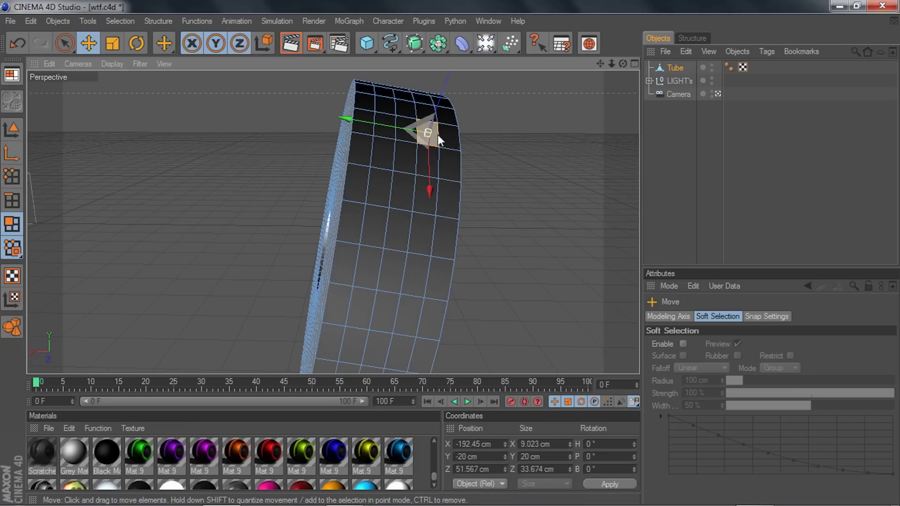
{"action": "left_click", "coordinate": [384, 153], "text": "shift"}
{"action": "left_click", "coordinate": [378, 186], "text": "shift"}
{"action": "left_click", "coordinate": [370, 229], "text": "shift"}
{"action": "left_click", "coordinate": [377, 266], "text": "shift"}
{"action": "left_click", "coordinate": [396, 268], "text": "shift"}
{"action": "left_click", "coordinate": [423, 269], "text": "shift"}
{"action": "left_click", "coordinate": [420, 219], "text": "shift"}
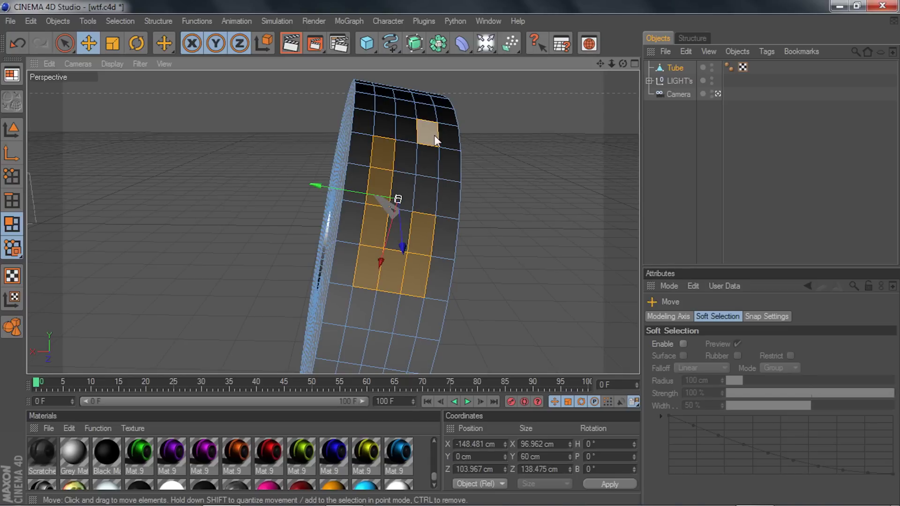
Step: Replace the selection with five consecutive polygons along the middle column of the outer rim
{"action": "left_click", "coordinate": [407, 131]}
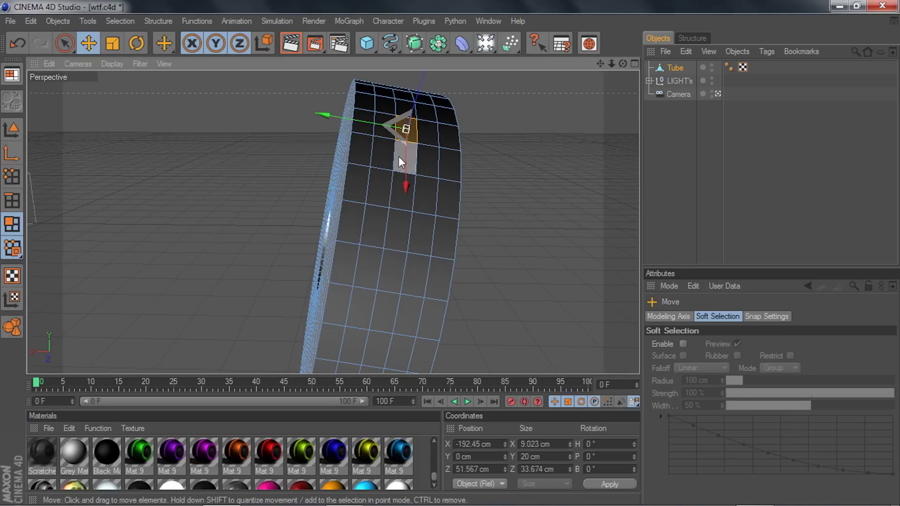
{"action": "left_click", "coordinate": [405, 157], "text": "shift"}
{"action": "left_click", "coordinate": [403, 185], "text": "shift"}
{"action": "left_click", "coordinate": [400, 211], "text": "shift"}
{"action": "left_click", "coordinate": [396, 239], "text": "shift"}
{"action": "left_click", "coordinate": [391, 274], "text": "shift"}
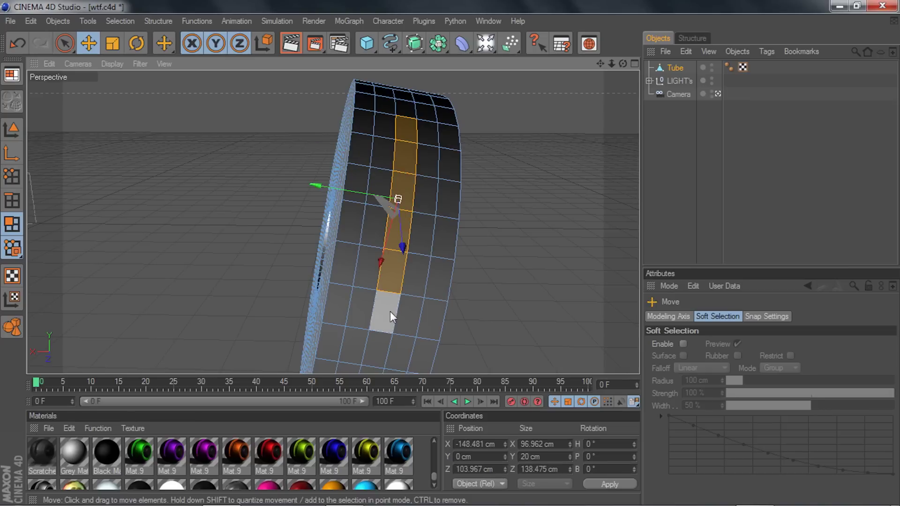
Step: Activate the Loop Selection tool for the polygons on the tube's outer rim
{"action": "left_click_drag", "start_coordinate": [619, 62], "coordinate": [618, 61]}
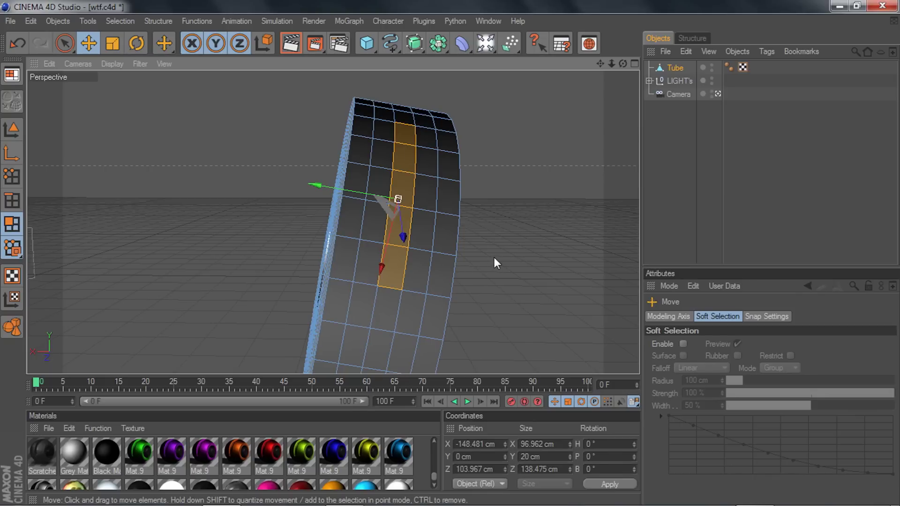
{"action": "key", "text": "u"}
{"action": "key", "text": "l"}
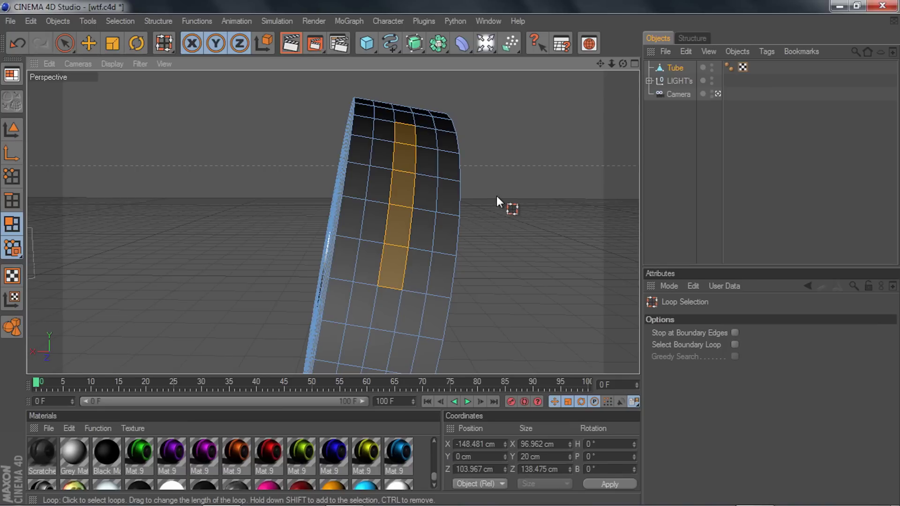
{"action": "key", "text": "u"}
{"action": "key", "text": "u"}
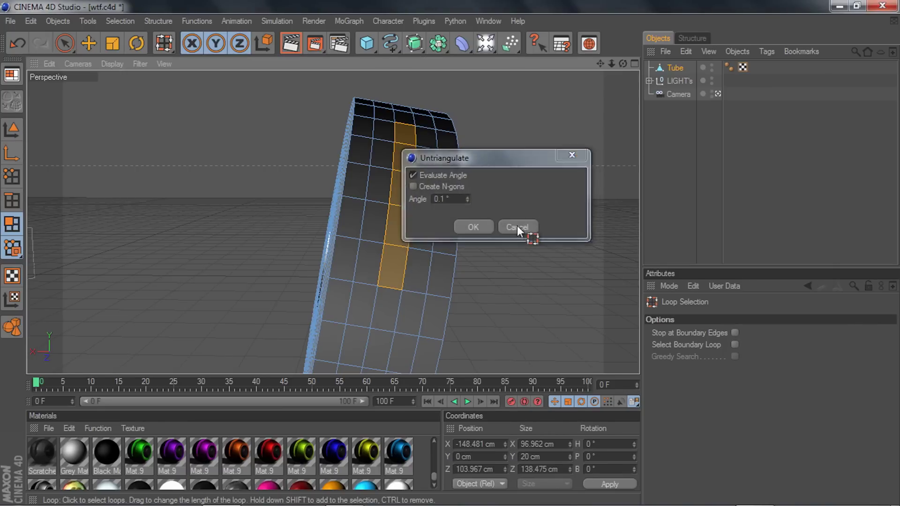
{"action": "left_click", "coordinate": [516, 226]}
{"action": "key", "text": "u"}
{"action": "key", "text": "Escape"}
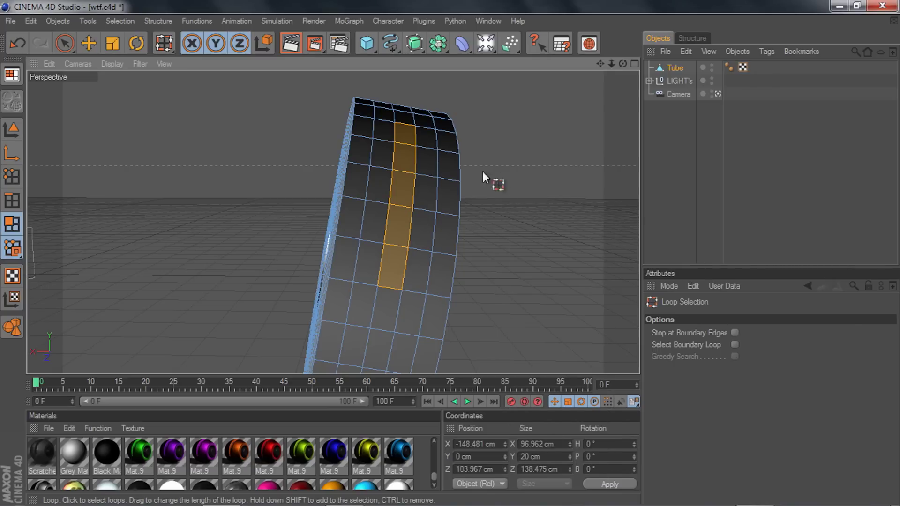
Step: Select the middle polygon loop around the tube's outer rim, and replace it with a crosswise loop across the rim's width
{"action": "left_click", "coordinate": [394, 287]}
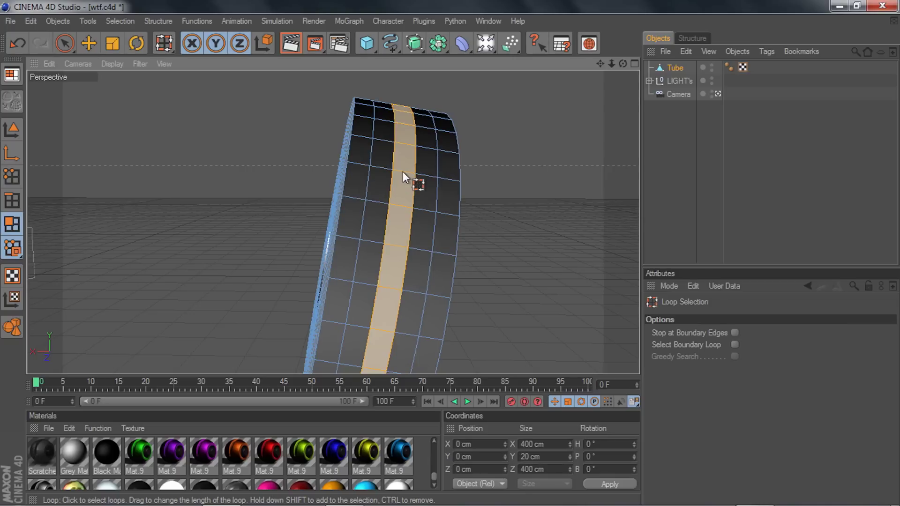
{"action": "left_click_drag", "start_coordinate": [622, 64], "coordinate": [530, 80]}
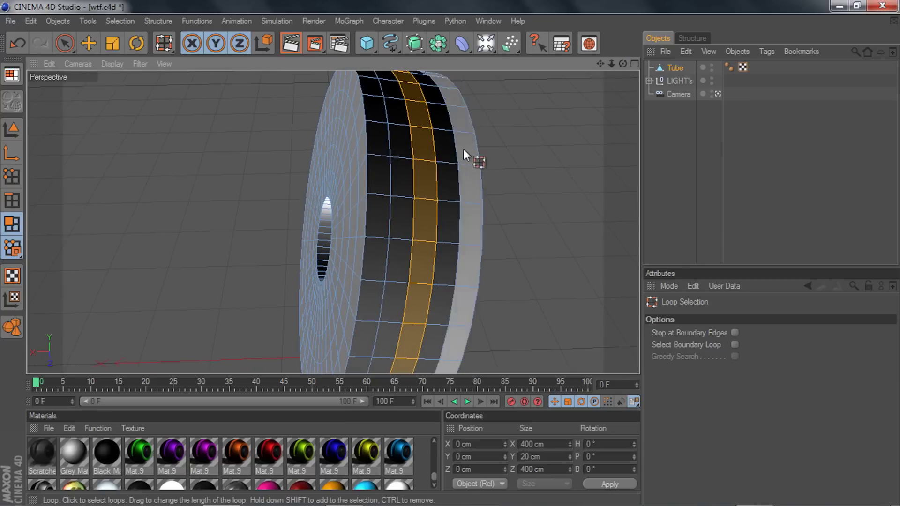
{"action": "left_click", "coordinate": [440, 165]}
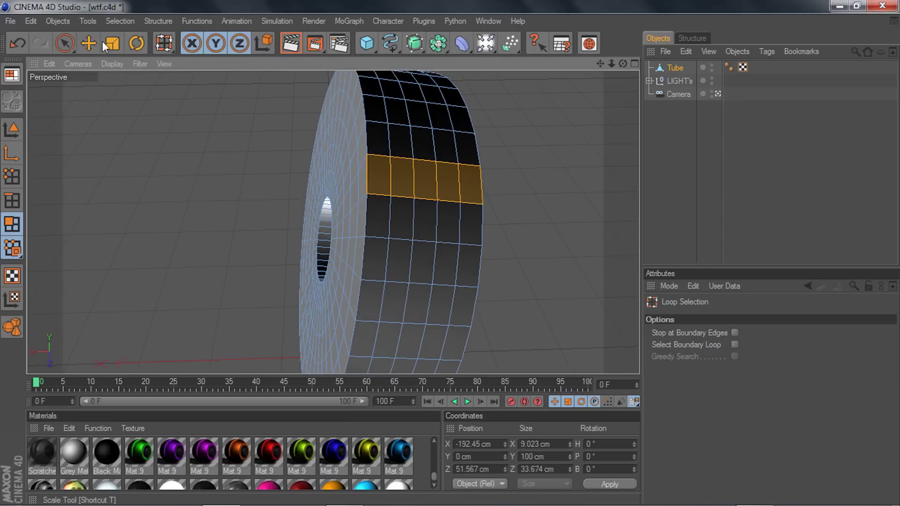
Step: Use the Move tool to pick individual polygons on the outer rim, including two diagonal neighbours selected together
{"action": "key", "text": "e"}
{"action": "left_click", "coordinate": [400, 142]}
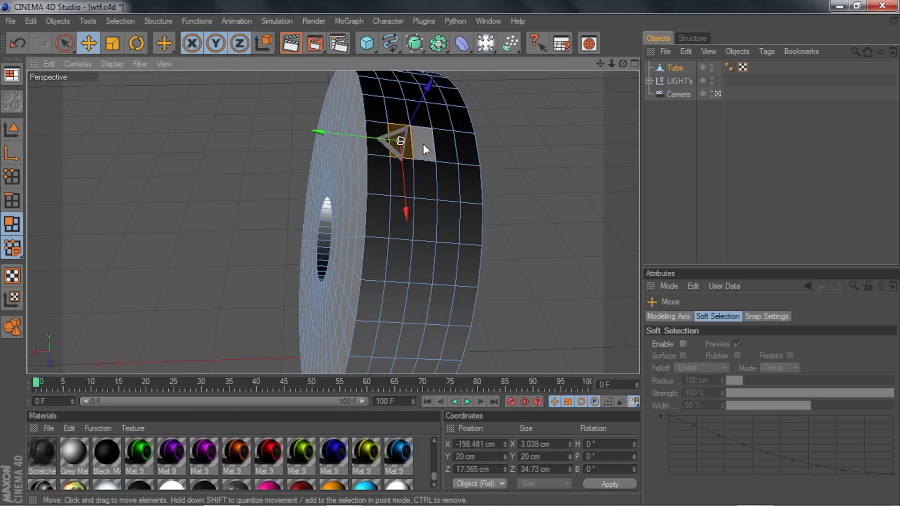
{"action": "left_click", "coordinate": [423, 144]}
{"action": "left_click", "coordinate": [405, 179], "text": "shift"}
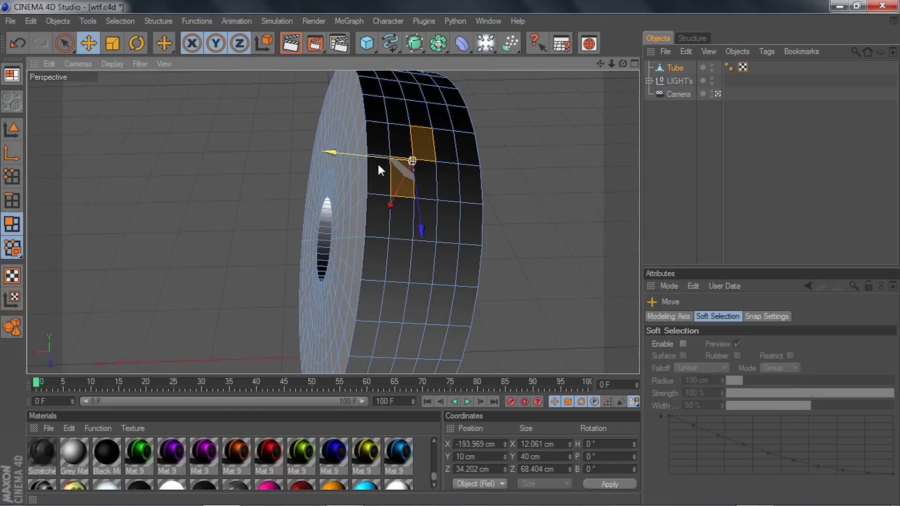
{"action": "left_click", "coordinate": [435, 186]}
Step: Select the three middle polygon loops around the tube's outer rim with Loop Selection, leaving one loop unselected along each edge
{"action": "key", "text": "u"}
{"action": "key", "text": "l"}
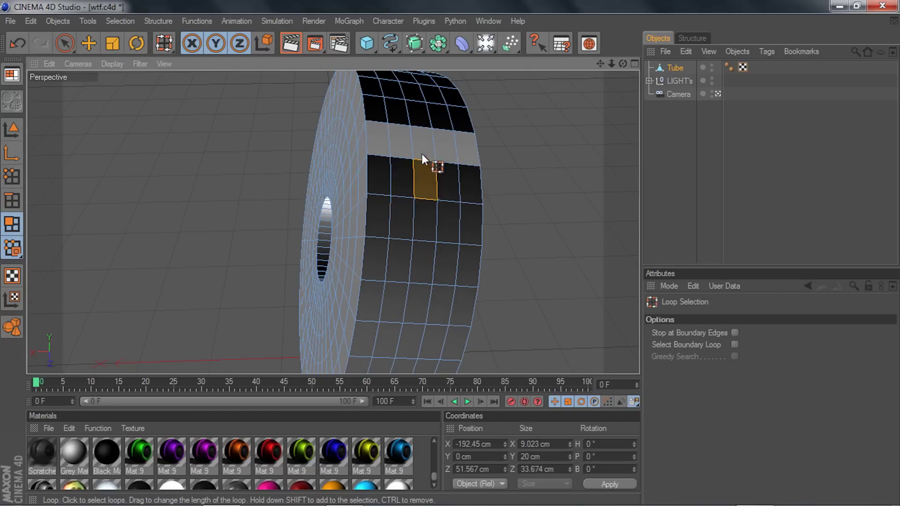
{"action": "left_click", "coordinate": [424, 160]}
{"action": "left_click_drag", "start_coordinate": [624, 63], "coordinate": [599, 89]}
{"action": "scroll", "coordinate": [554, 104], "scroll_direction": "up", "scroll_amount": 1}
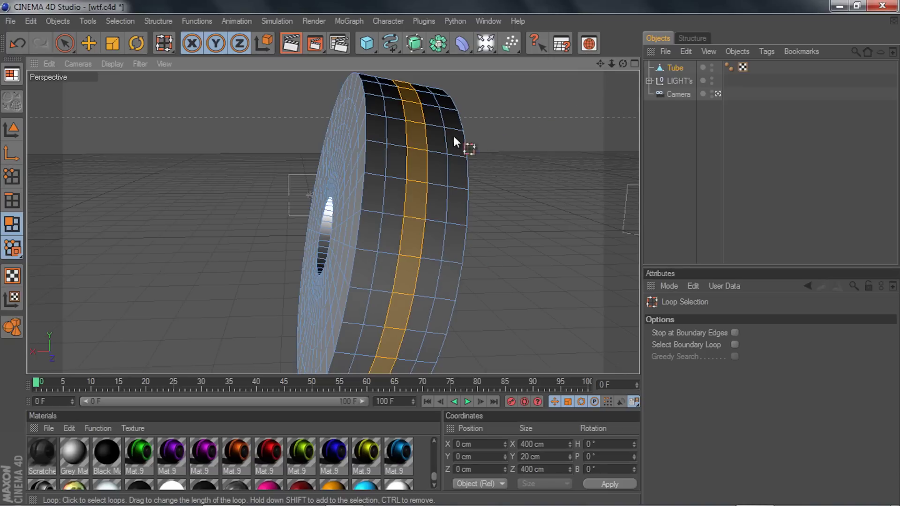
{"action": "left_click", "coordinate": [400, 149], "text": "shift"}
{"action": "left_click", "coordinate": [436, 152], "text": "shift"}
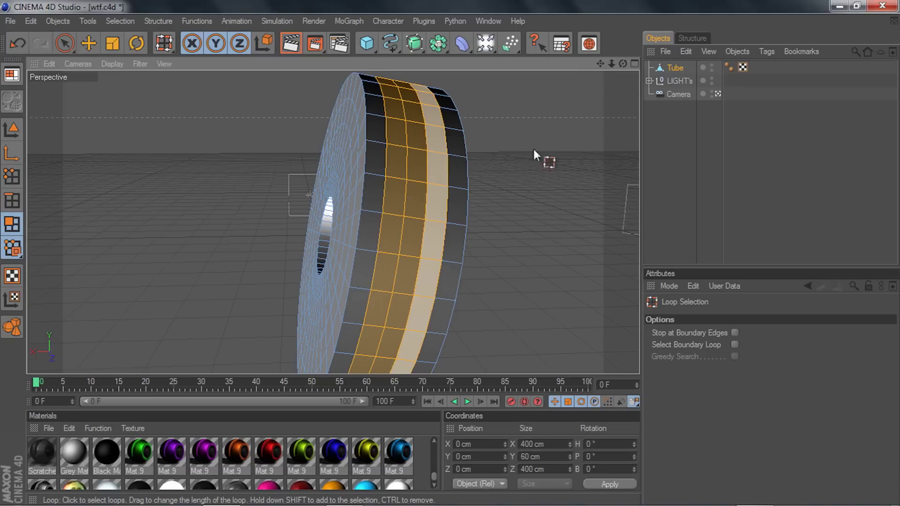
Step: Activate the Extrude tool for the three selected polygon loops on the outer rim
{"action": "left_click_drag", "start_coordinate": [622, 64], "coordinate": [595, 93]}
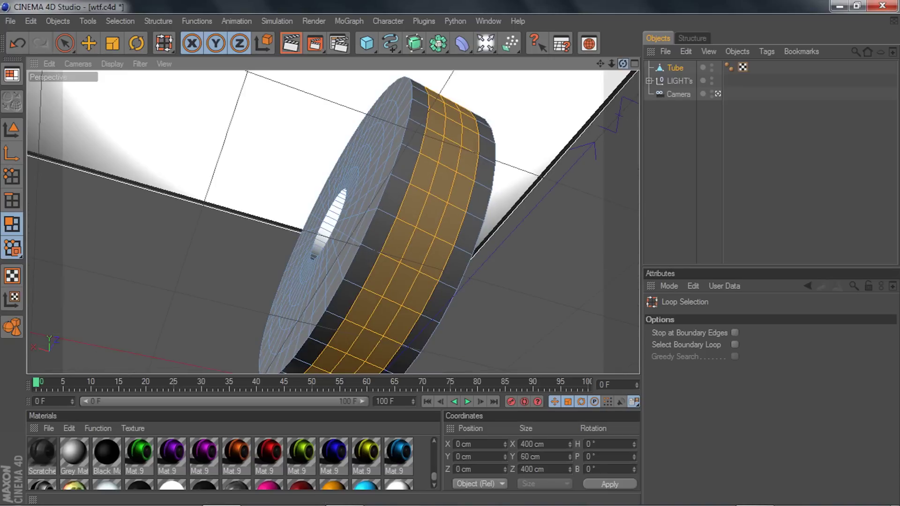
{"action": "mouse_move", "coordinate": [623, 64]}
{"action": "left_mouse_down"}
{"action": "mouse_move", "coordinate": [605, 71]}
{"action": "mouse_move", "coordinate": [628, 79]}
{"action": "mouse_move", "coordinate": [609, 75]}
{"action": "mouse_move", "coordinate": [623, 64]}
{"action": "left_mouse_up"}
{"action": "left_click_drag", "start_coordinate": [530, 113], "coordinate": [631, 66]}
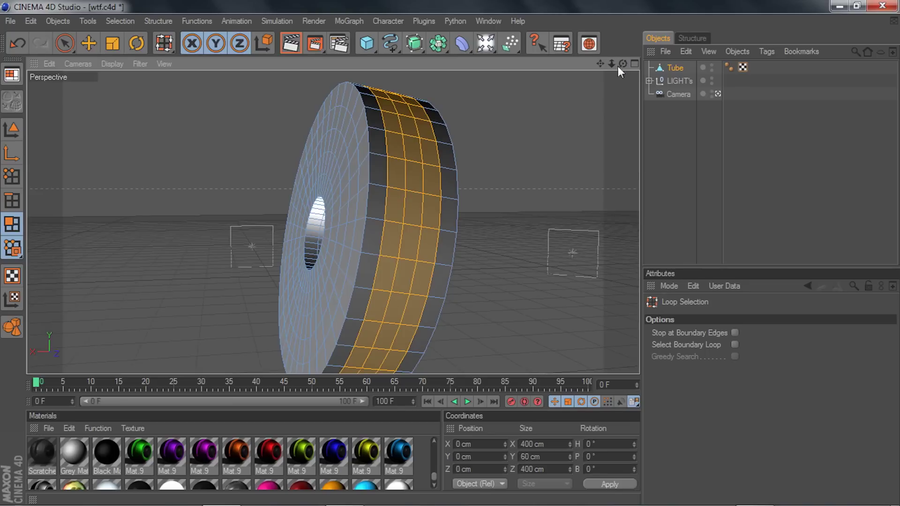
{"action": "right_click", "coordinate": [516, 130]}
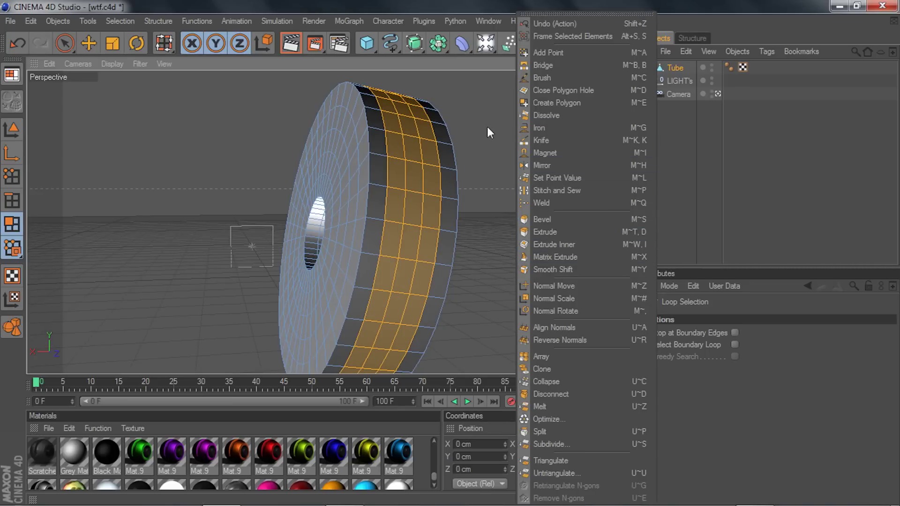
{"action": "left_click", "coordinate": [502, 97]}
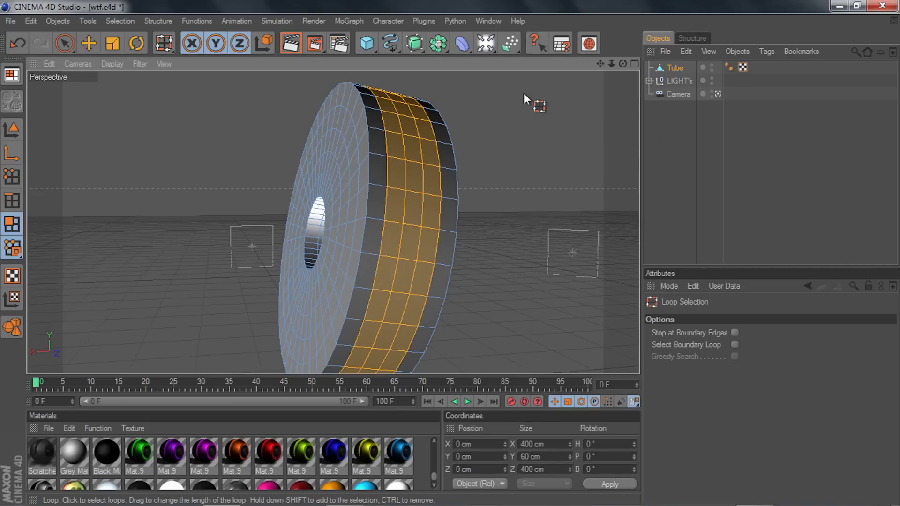
{"action": "right_click", "coordinate": [524, 95]}
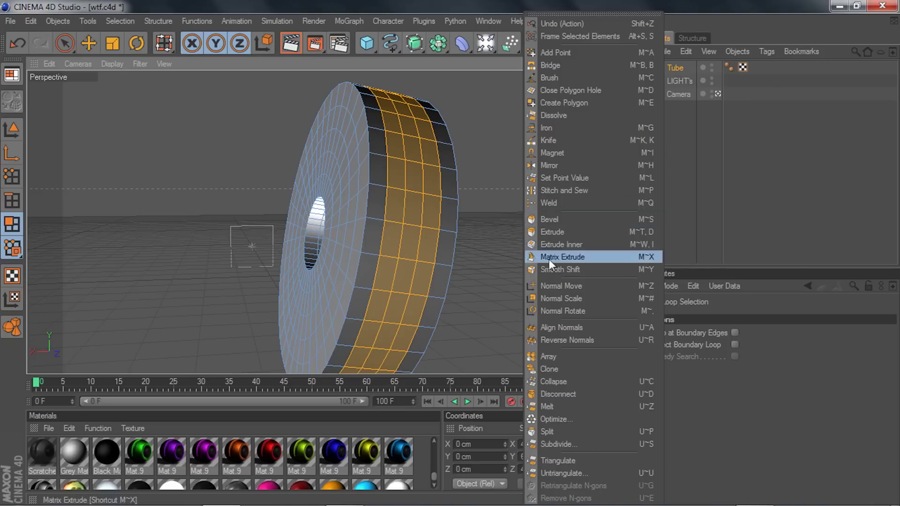
{"action": "left_click", "coordinate": [552, 233]}
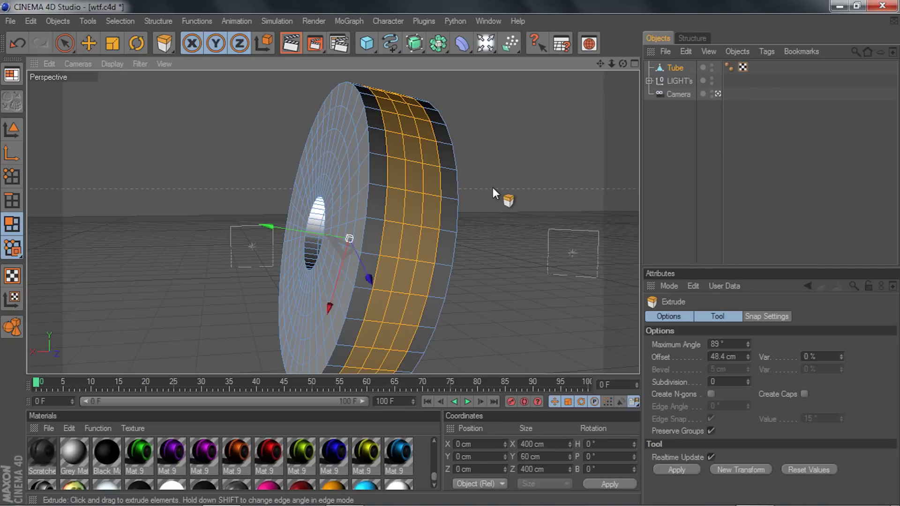
Step: Try beveling the three selected rim loops with about 15.1 cm extrusion and inner offset, inspect the raised band, and undo it
{"action": "right_click", "coordinate": [528, 103]}
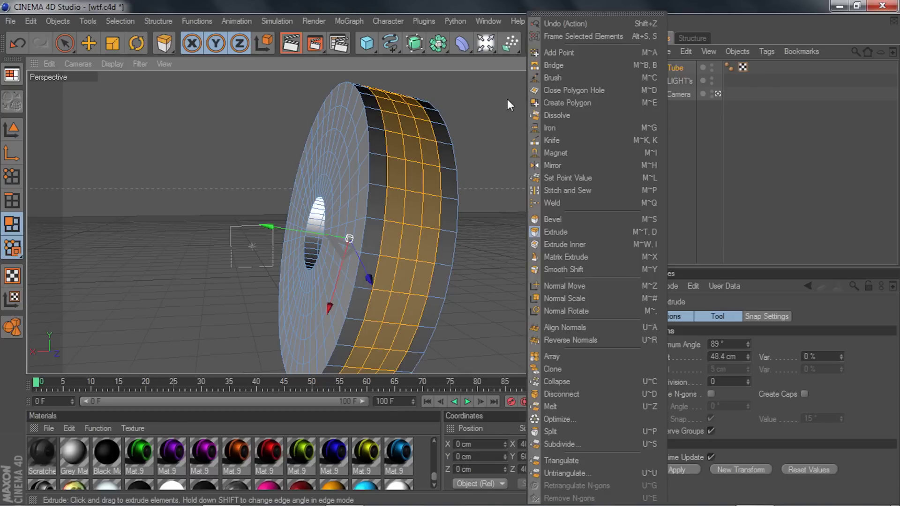
{"action": "left_click", "coordinate": [559, 219]}
{"action": "left_click_drag", "start_coordinate": [623, 63], "coordinate": [581, 61]}
{"action": "scroll", "coordinate": [592, 89], "scroll_direction": "up", "scroll_amount": 1}
{"action": "right_click", "coordinate": [554, 127]}
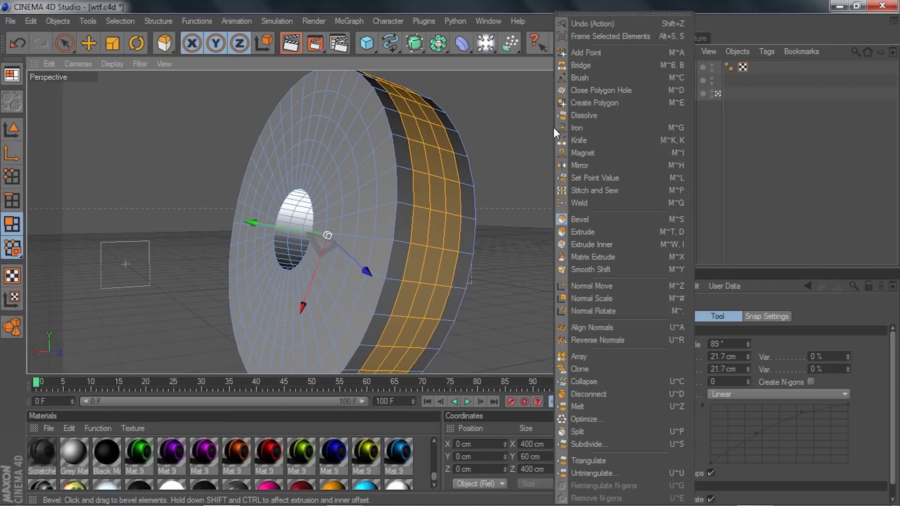
{"action": "left_click", "coordinate": [575, 219]}
{"action": "left_click_drag", "start_coordinate": [525, 153], "coordinate": [554, 152]}
{"action": "scroll", "coordinate": [579, 88], "scroll_direction": "up", "scroll_amount": 2}
{"action": "left_click_drag", "start_coordinate": [622, 63], "coordinate": [408, 152]}
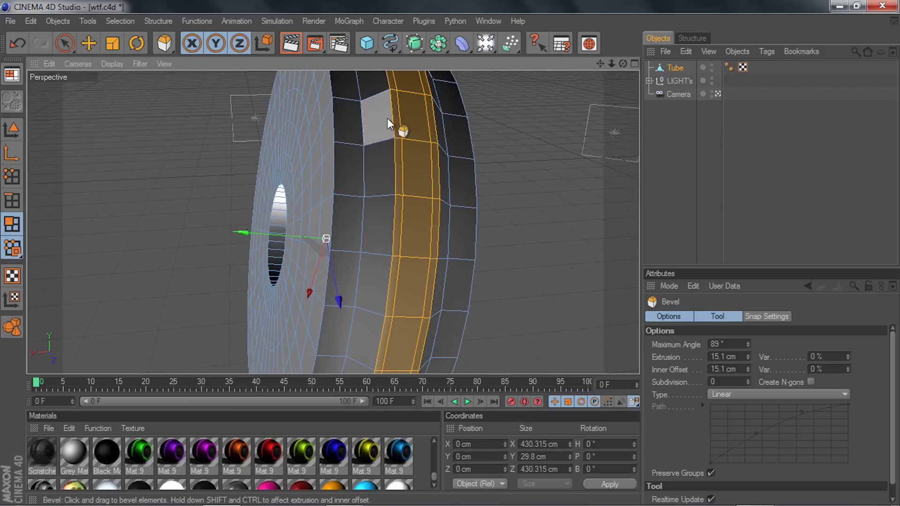
{"action": "left_click_drag", "start_coordinate": [623, 64], "coordinate": [703, 42]}
{"action": "scroll", "coordinate": [609, 72], "scroll_direction": "down", "scroll_amount": 1}
{"action": "left_click_drag", "start_coordinate": [623, 63], "coordinate": [495, 136]}
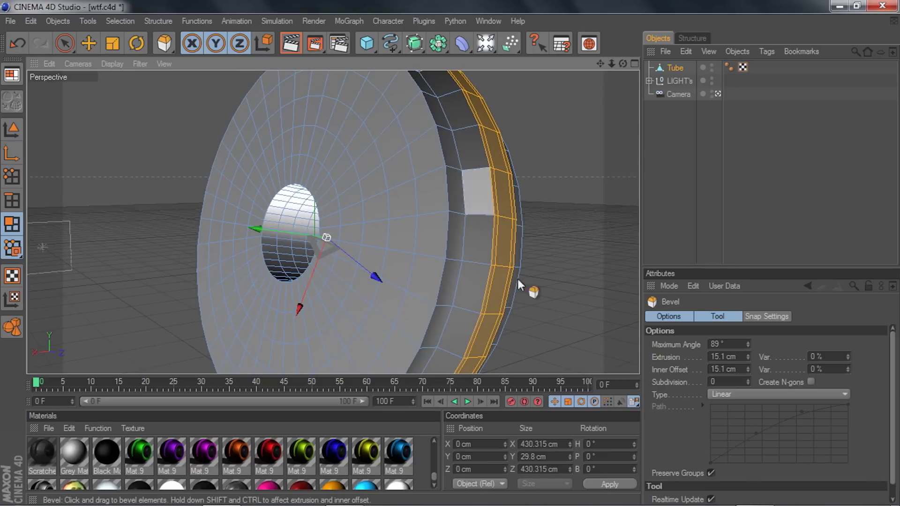
{"action": "key", "text": "ctrl+z"}
{"action": "mouse_move", "coordinate": [529, 156]}
{"action": "left_mouse_down"}
{"action": "mouse_move", "coordinate": [579, 157]}
{"action": "mouse_move", "coordinate": [530, 156]}
{"action": "left_mouse_up"}
Step: Try extruding the three selected rim loops freehand with the Extrude tool, and undo the attempts
{"action": "right_click", "coordinate": [527, 156]}
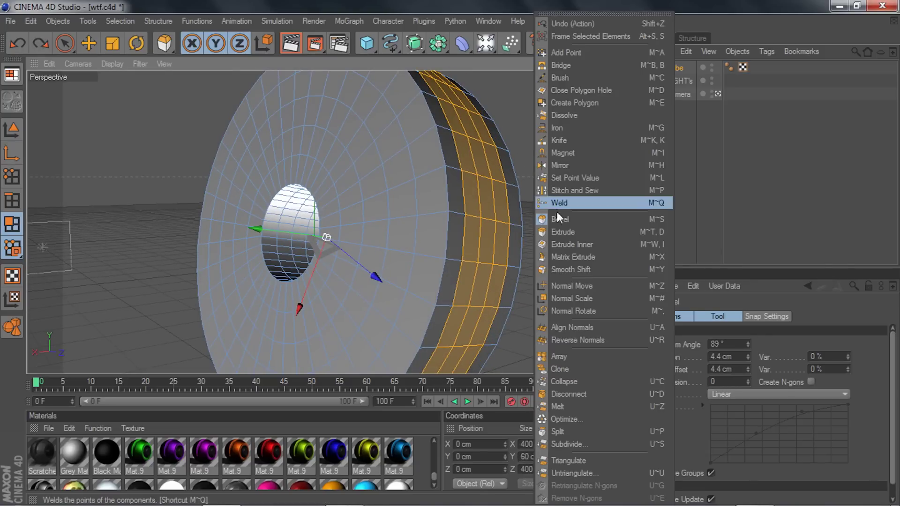
{"action": "left_click", "coordinate": [561, 233]}
{"action": "scroll", "coordinate": [567, 172], "scroll_direction": "down", "scroll_amount": 2}
{"action": "left_click_drag", "start_coordinate": [566, 172], "coordinate": [477, 173]}
{"action": "left_click_drag", "start_coordinate": [544, 184], "coordinate": [522, 170]}
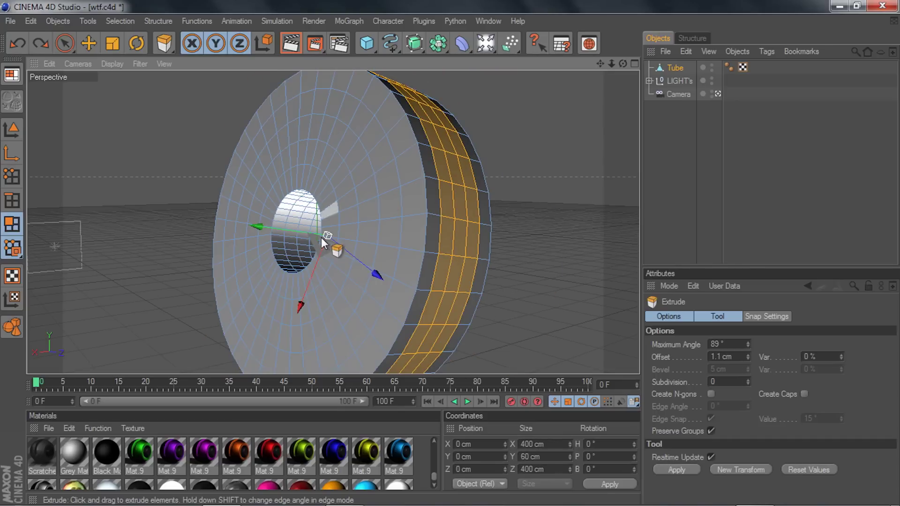
{"action": "left_click_drag", "start_coordinate": [329, 238], "coordinate": [271, 244]}
{"action": "left_click_drag", "start_coordinate": [274, 300], "coordinate": [302, 280]}
{"action": "key", "text": "ctrl+z"}
{"action": "key", "text": "ctrl+z"}
{"action": "key", "text": "ctrl+z"}
{"action": "key", "text": "ctrl+z"}
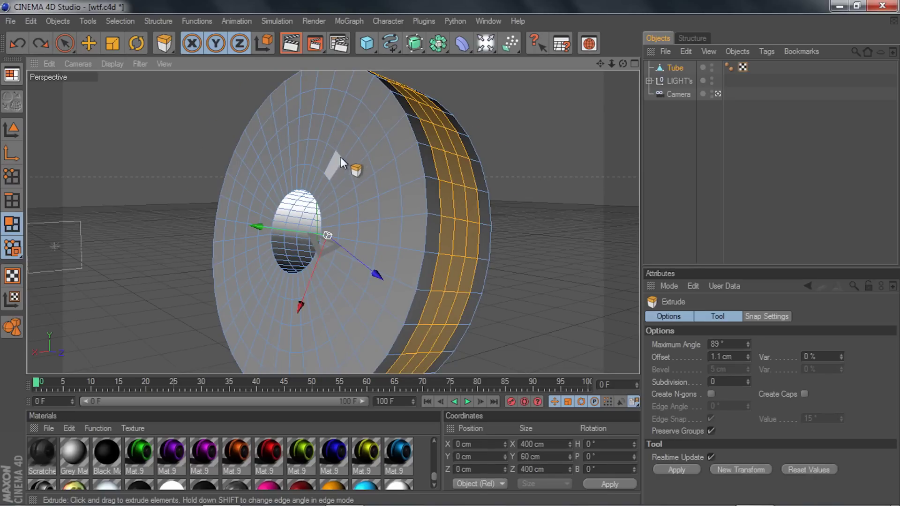
Step: Extrude the three selected rim loops outward by about 54.2 cm
{"action": "scroll", "coordinate": [570, 109], "scroll_direction": "down", "scroll_amount": 1}
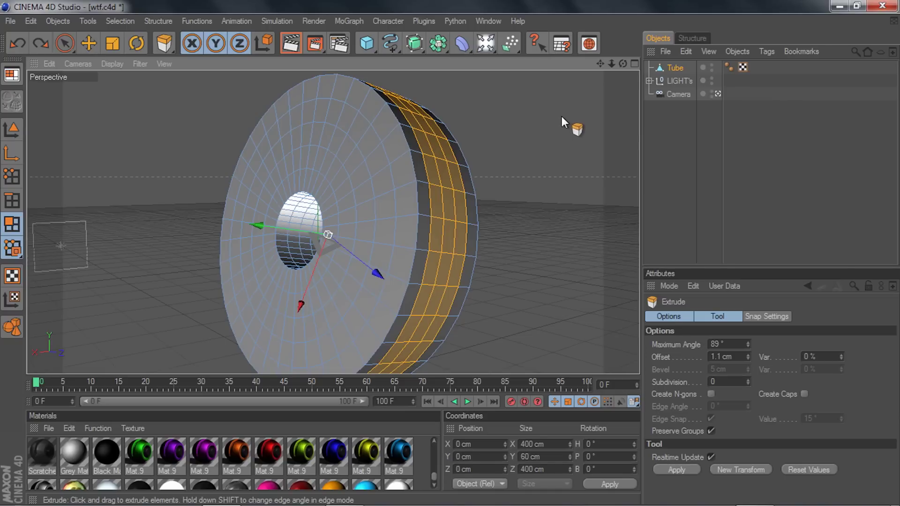
{"action": "left_click_drag", "start_coordinate": [562, 116], "coordinate": [592, 117]}
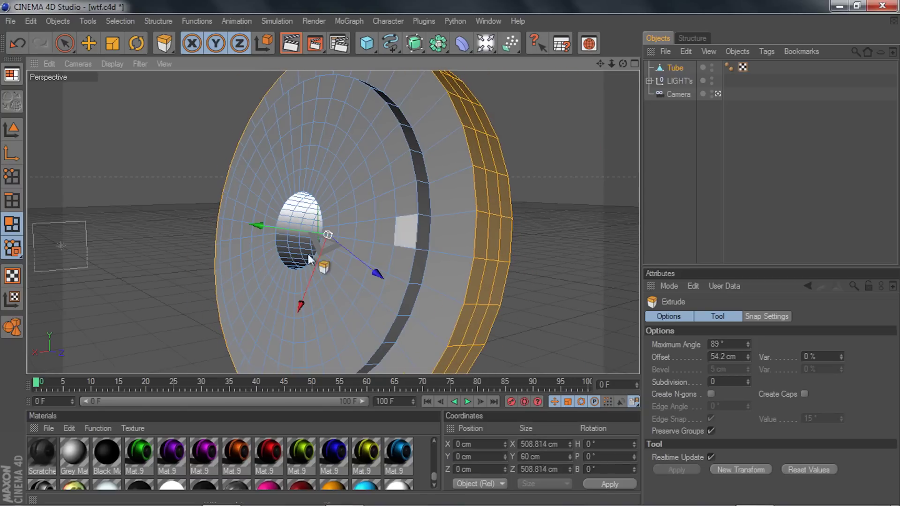
Step: Try insetting the three selected rim loops by about 3.2 cm with Extrude Inner, and undo the inset
{"action": "right_click", "coordinate": [530, 154]}
{"action": "left_click", "coordinate": [569, 243]}
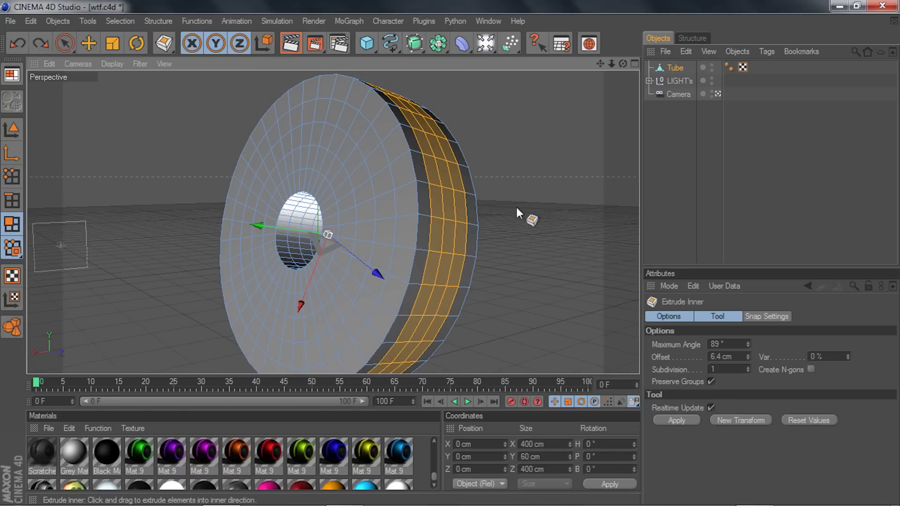
{"action": "left_click_drag", "start_coordinate": [622, 63], "coordinate": [568, 79]}
{"action": "right_click", "coordinate": [502, 158]}
{"action": "left_click", "coordinate": [471, 164]}
{"action": "mouse_move", "coordinate": [495, 162]}
{"action": "left_mouse_down"}
{"action": "mouse_move", "coordinate": [524, 162]}
{"action": "mouse_move", "coordinate": [485, 162]}
{"action": "left_mouse_up"}
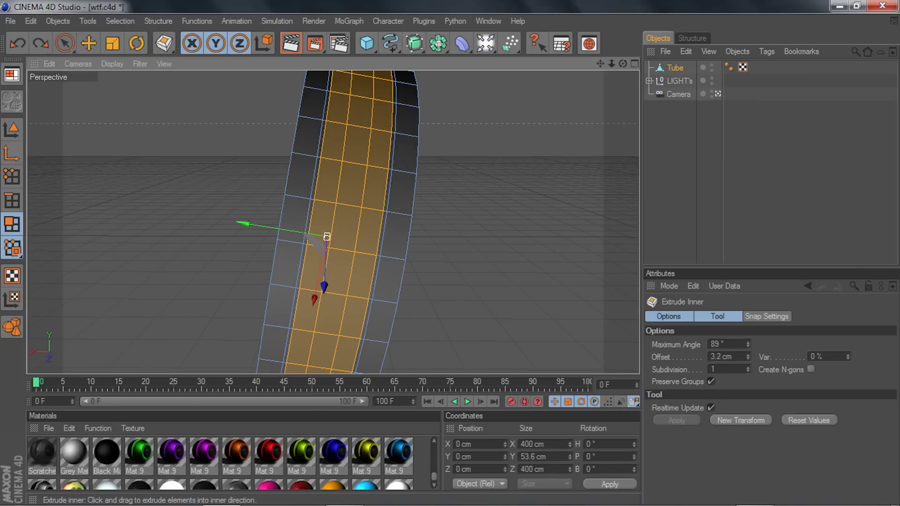
{"action": "key", "text": "ctrl+z"}
{"action": "scroll", "coordinate": [458, 156], "scroll_direction": "up", "scroll_amount": 2}
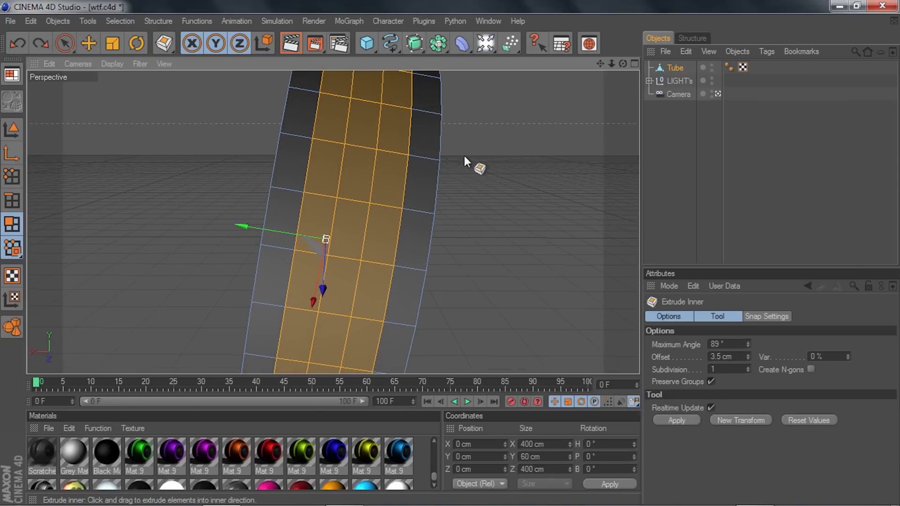
Step: Try extruding the three selected rim loops outward by about 68.3 cm, and undo the extrusion
{"action": "right_click", "coordinate": [131, 143]}
{"action": "left_click", "coordinate": [131, 230]}
{"action": "left_click_drag", "start_coordinate": [131, 228], "coordinate": [452, 229]}
{"action": "key", "text": "ctrl+z"}
Step: Inset the three selected rim loops by about 8.8 cm with Extrude Inner
{"action": "right_click", "coordinate": [117, 187]}
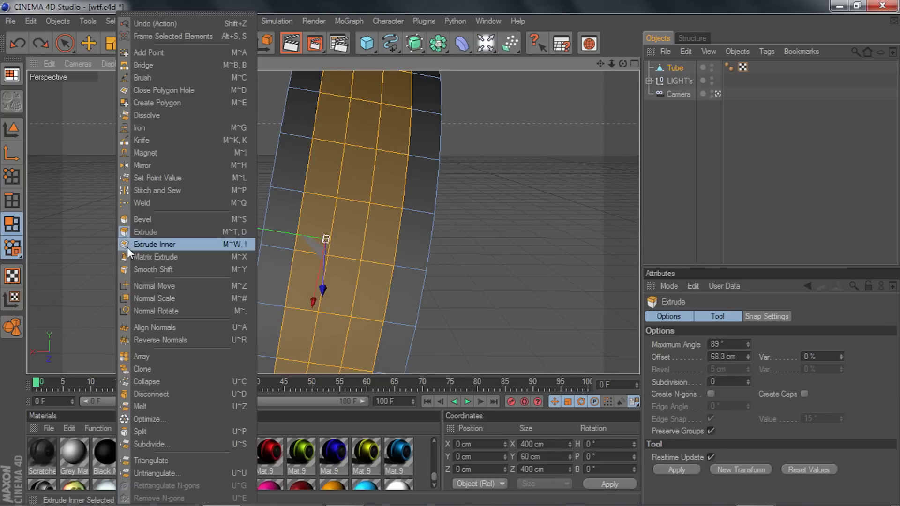
{"action": "left_click", "coordinate": [128, 247]}
{"action": "left_click_drag", "start_coordinate": [132, 201], "coordinate": [172, 201]}
Step: Try extruding the inset band inward by about -7 cm, and undo both the extrusion and the inset
{"action": "right_click", "coordinate": [131, 200]}
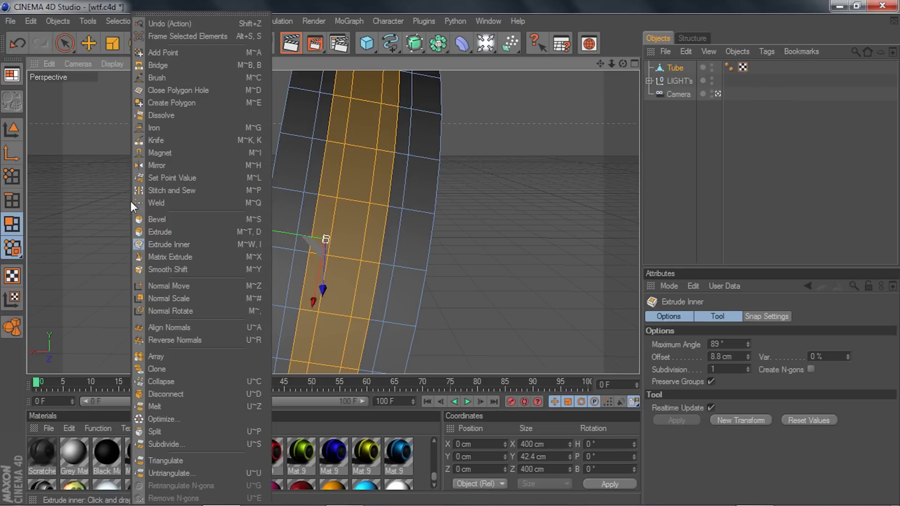
{"action": "left_click", "coordinate": [154, 231]}
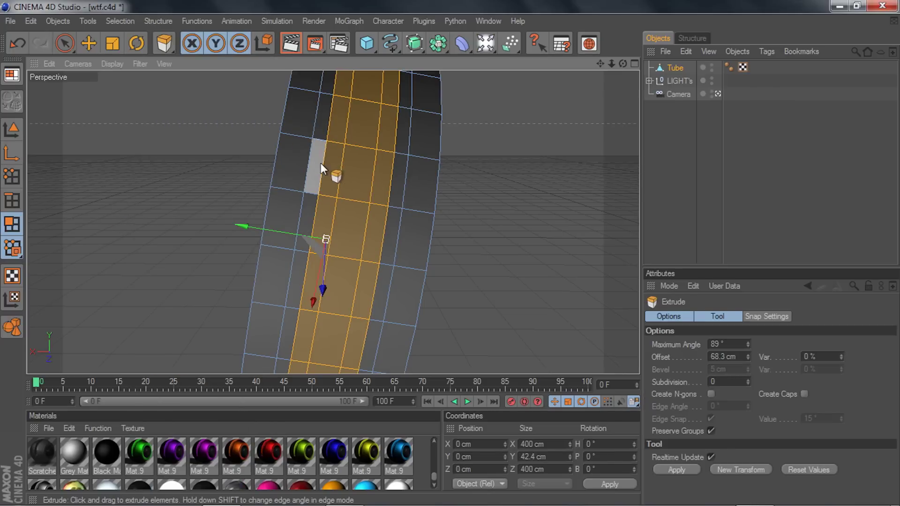
{"action": "mouse_move", "coordinate": [134, 162]}
{"action": "left_mouse_down"}
{"action": "mouse_move", "coordinate": [89, 163]}
{"action": "mouse_move", "coordinate": [131, 162]}
{"action": "left_mouse_up"}
{"action": "key", "text": "ctrl+z"}
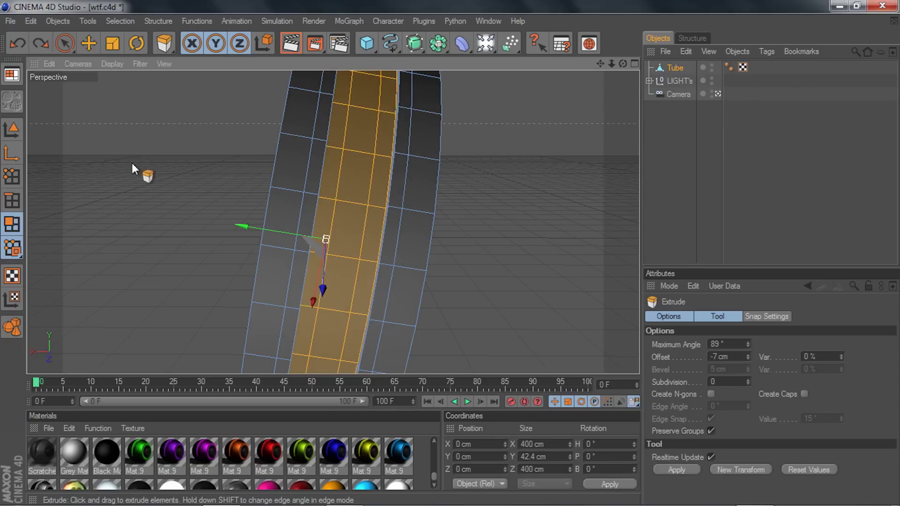
{"action": "key", "text": "ctrl+z"}
{"action": "scroll", "coordinate": [516, 196], "scroll_direction": "down", "scroll_amount": 3}
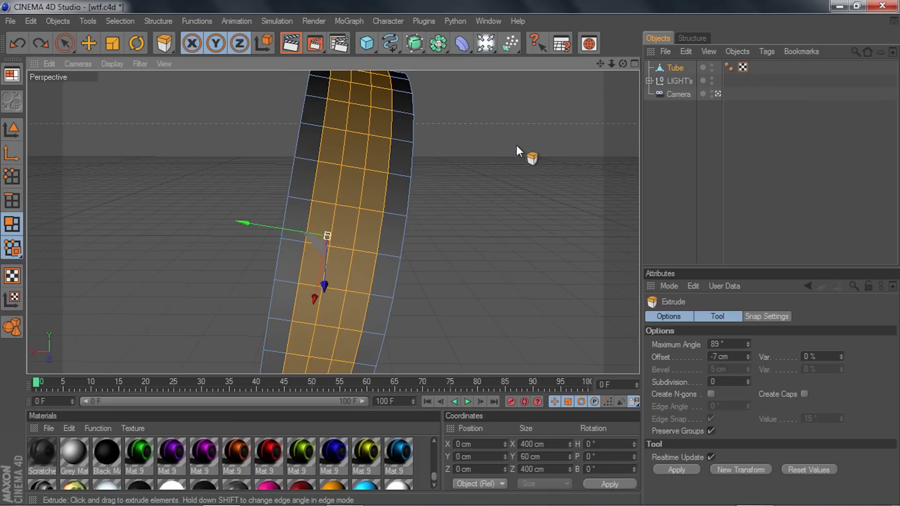
Step: Inset the three selected rim loops by about 8.3 cm with Extrude Inner
{"action": "scroll", "coordinate": [517, 146], "scroll_direction": "up", "scroll_amount": 3}
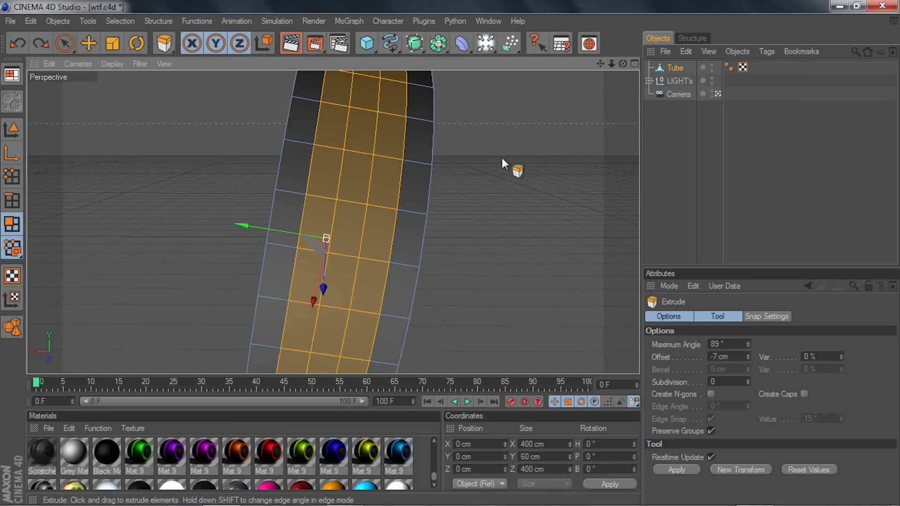
{"action": "right_click", "coordinate": [502, 160]}
{"action": "left_click", "coordinate": [549, 246]}
{"action": "left_click_drag", "start_coordinate": [549, 246], "coordinate": [572, 246]}
Step: Try shifting the inset rim band by about -6 cm with Smooth Shift
{"action": "right_click", "coordinate": [525, 172]}
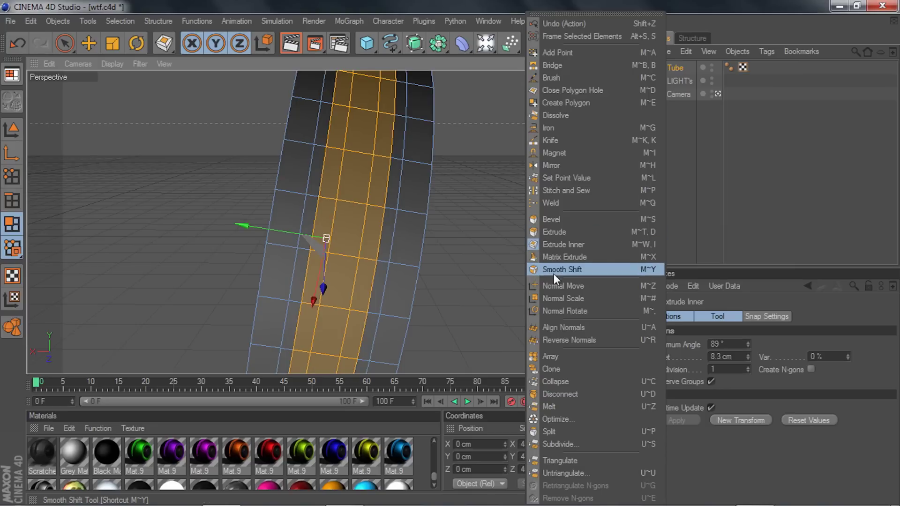
{"action": "left_click", "coordinate": [554, 270]}
{"action": "left_click_drag", "start_coordinate": [553, 275], "coordinate": [544, 274]}
Step: Extrude the inset rim band outward and inset the raised band slightly with Extrude Inner
{"action": "right_click", "coordinate": [524, 185]}
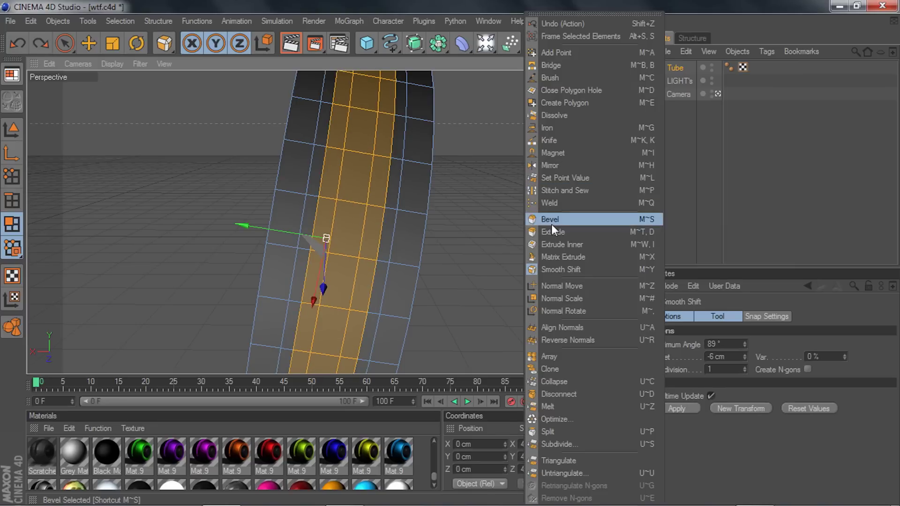
{"action": "left_click", "coordinate": [551, 224]}
{"action": "left_click_drag", "start_coordinate": [538, 203], "coordinate": [590, 134]}
{"action": "right_click", "coordinate": [566, 149]}
{"action": "left_click", "coordinate": [577, 243]}
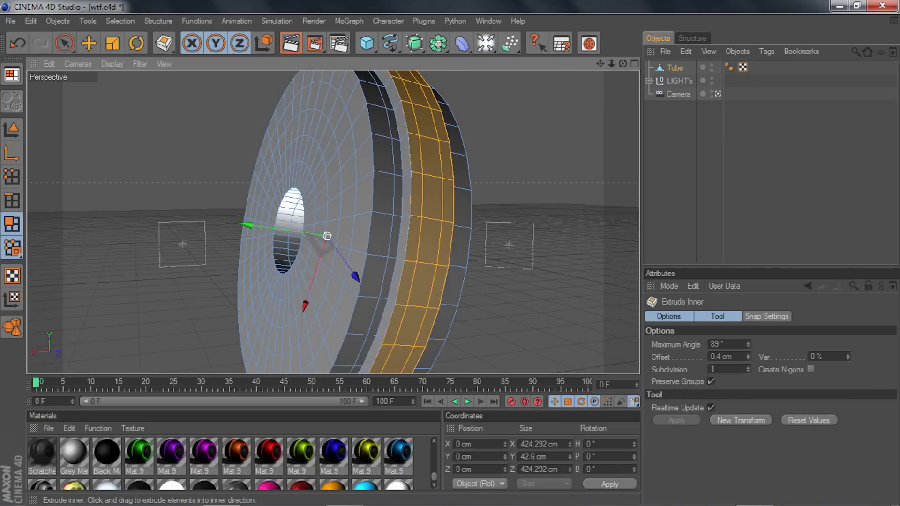
Step: Extrude the raised band outward by about 9.2 cm and inset it by about 2.9 cm
{"action": "right_click", "coordinate": [563, 198]}
{"action": "left_click", "coordinate": [592, 229]}
{"action": "left_click_drag", "start_coordinate": [593, 230], "coordinate": [615, 229]}
{"action": "right_click", "coordinate": [543, 231]}
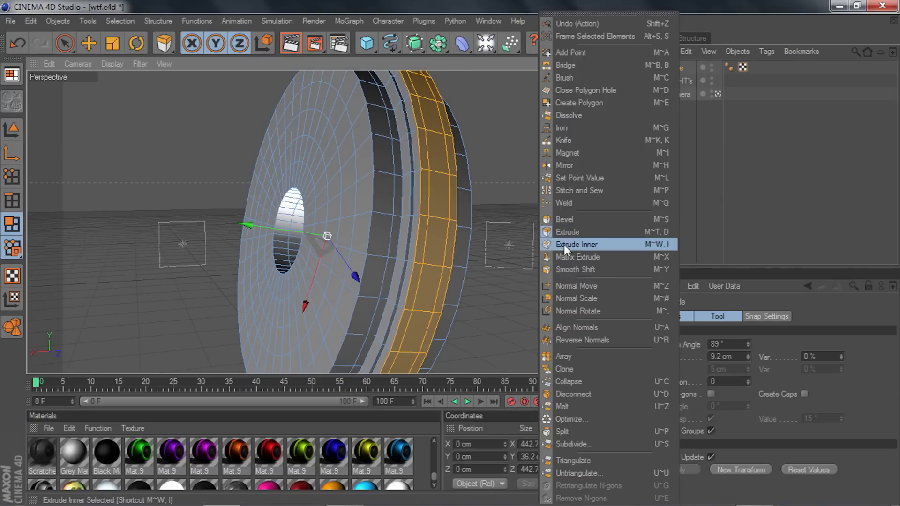
{"action": "left_click", "coordinate": [567, 241]}
Step: Extrude the narrowed rim band outward by about 9.4 cm to form another tier
{"action": "right_click", "coordinate": [543, 209]}
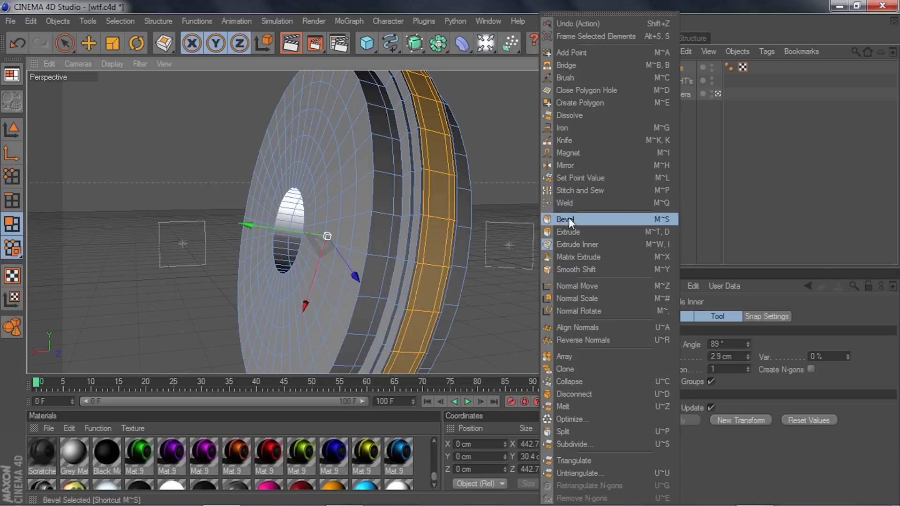
{"action": "left_click", "coordinate": [570, 233]}
{"action": "left_click_drag", "start_coordinate": [516, 217], "coordinate": [535, 217]}
{"action": "scroll", "coordinate": [503, 192], "scroll_direction": "up", "scroll_amount": 2}
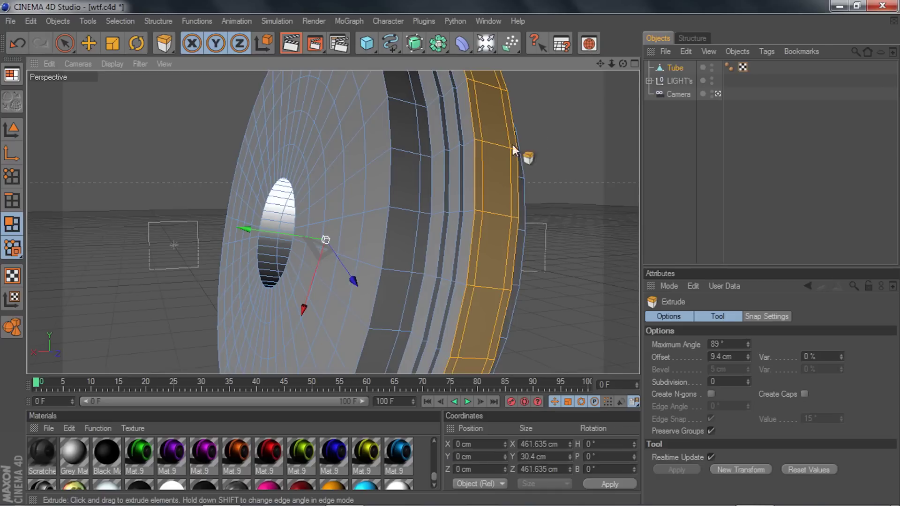
{"action": "mouse_move", "coordinate": [619, 65]}
{"action": "left_mouse_down"}
{"action": "mouse_move", "coordinate": [600, 65]}
{"action": "mouse_move", "coordinate": [621, 64]}
{"action": "left_mouse_up"}
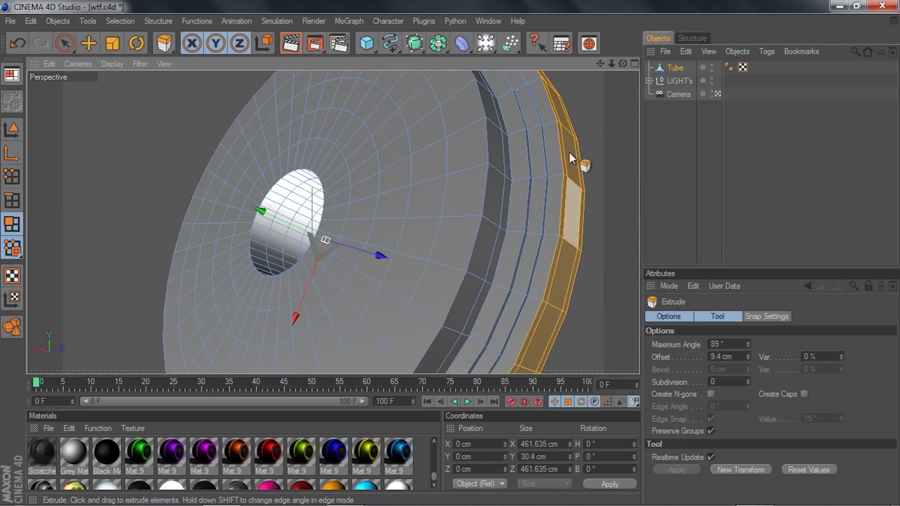
{"action": "left_click_drag", "start_coordinate": [623, 64], "coordinate": [602, 67]}
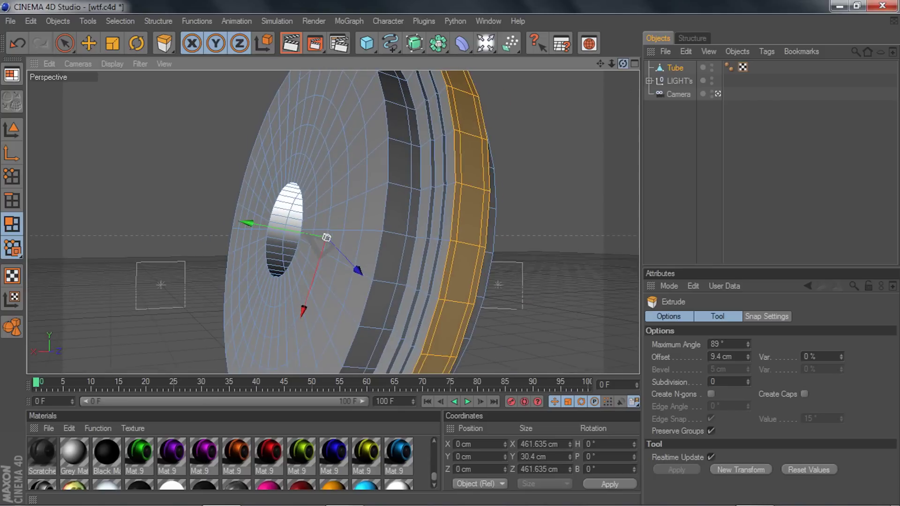
Step: Undo the stepped extrusions and insets on the rim band
{"action": "key", "text": "ctrl+z"}
{"action": "key", "text": "ctrl+z"}
{"action": "key", "text": "ctrl+z"}
{"action": "key", "text": "ctrl+z"}
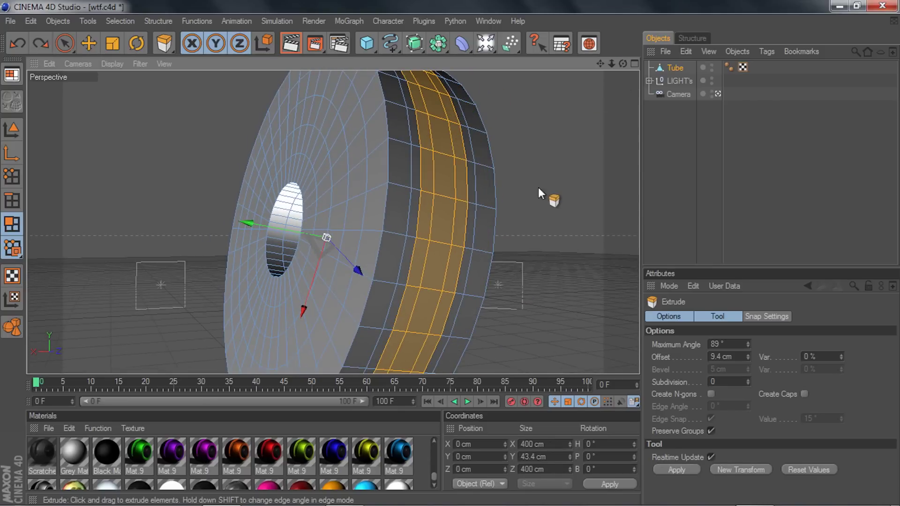
Step: Matrix Extrude the selected rim loops in 5 steps, with moves of about -1.8, 11.1 and 8.3 cm
{"action": "right_click", "coordinate": [539, 189]}
{"action": "left_click", "coordinate": [566, 256]}
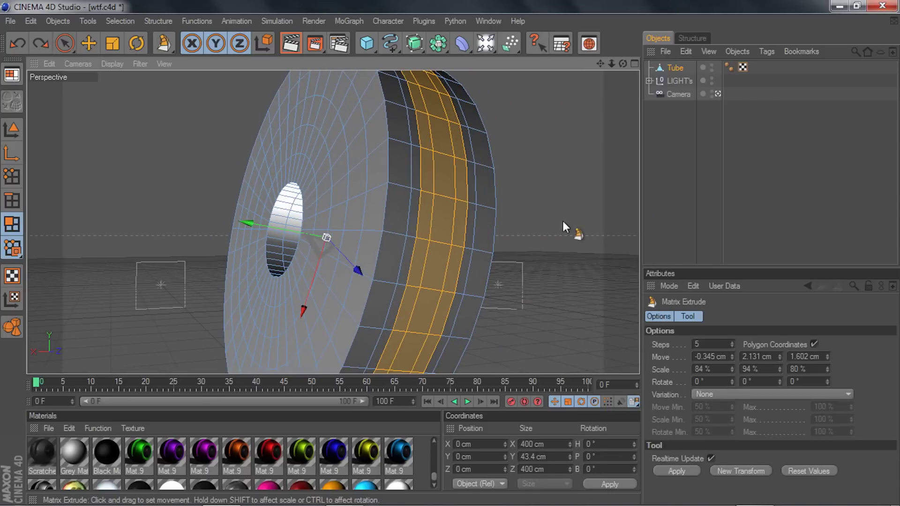
{"action": "right_click", "coordinate": [556, 145]}
{"action": "left_click", "coordinate": [587, 257]}
{"action": "left_click_drag", "start_coordinate": [533, 218], "coordinate": [582, 66]}
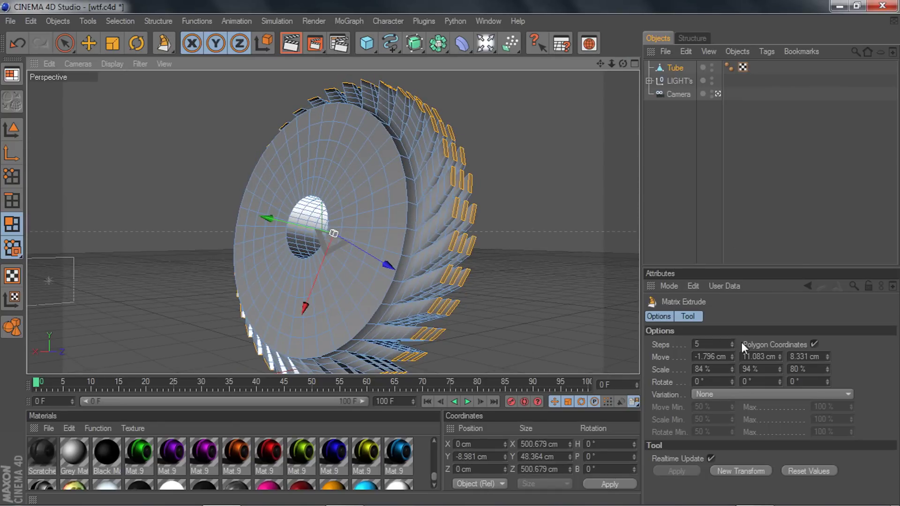
Step: Lower the number of Matrix Extrude steps to 0
{"action": "scroll", "coordinate": [586, 296], "scroll_direction": "up", "scroll_amount": 3}
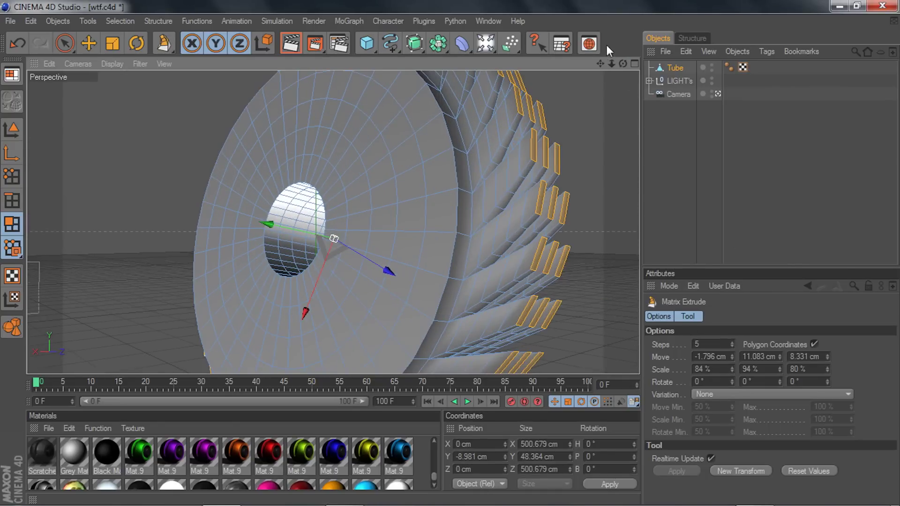
{"action": "left_click_drag", "start_coordinate": [598, 65], "coordinate": [571, 73]}
{"action": "scroll", "coordinate": [539, 117], "scroll_direction": "up", "scroll_amount": 3}
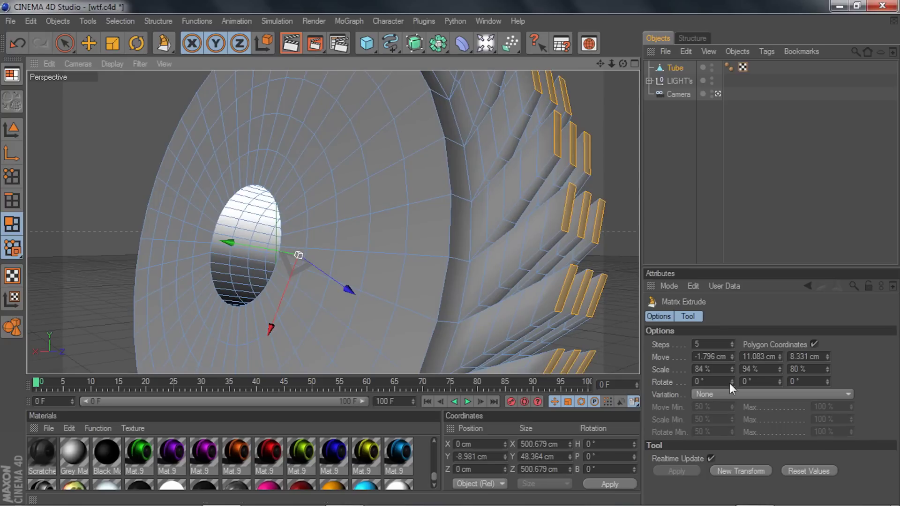
{"action": "left_click", "coordinate": [733, 346]}
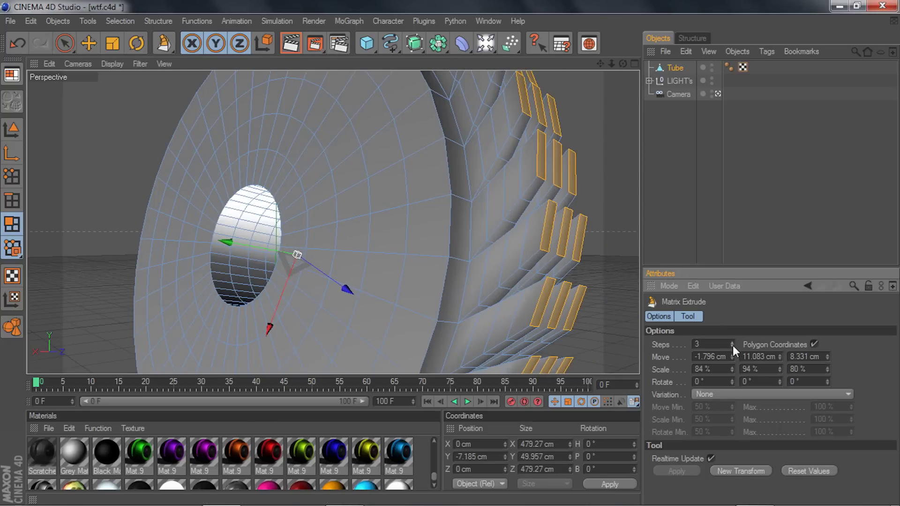
{"action": "left_click", "coordinate": [732, 346]}
{"action": "left_click", "coordinate": [733, 346]}
{"action": "left_click", "coordinate": [732, 346]}
{"action": "left_click", "coordinate": [732, 346]}
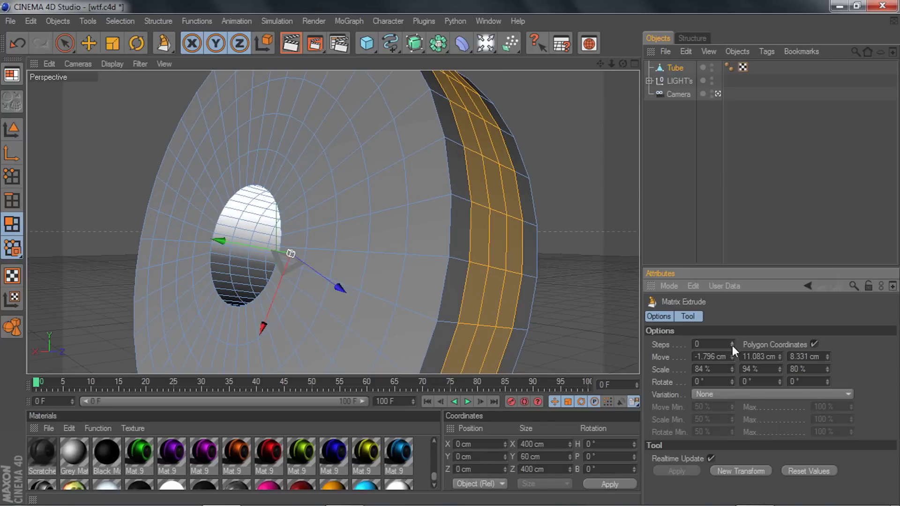
Step: Raise the number of Matrix Extrude steps to 6 and bring it back to 5
{"action": "left_click", "coordinate": [732, 343]}
{"action": "left_click", "coordinate": [732, 343]}
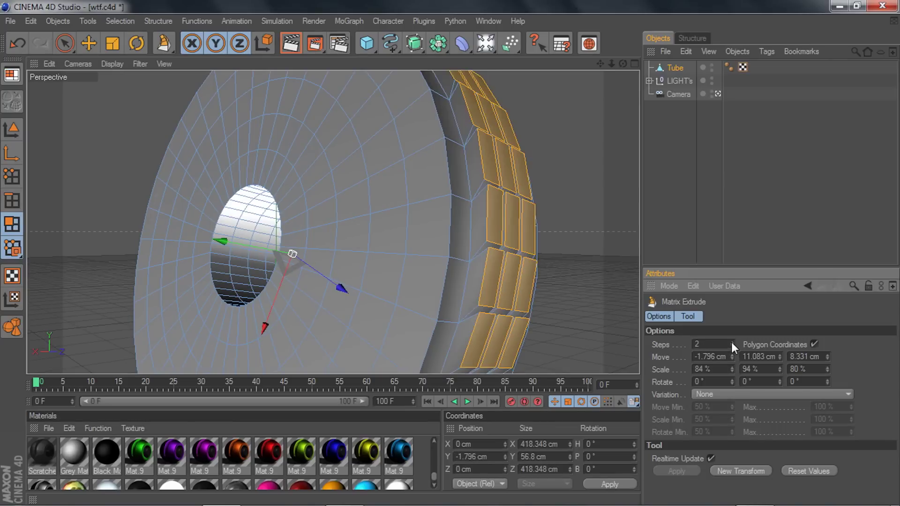
{"action": "left_click", "coordinate": [732, 343]}
{"action": "left_click", "coordinate": [732, 343]}
{"action": "left_click", "coordinate": [732, 343]}
{"action": "left_click", "coordinate": [732, 342]}
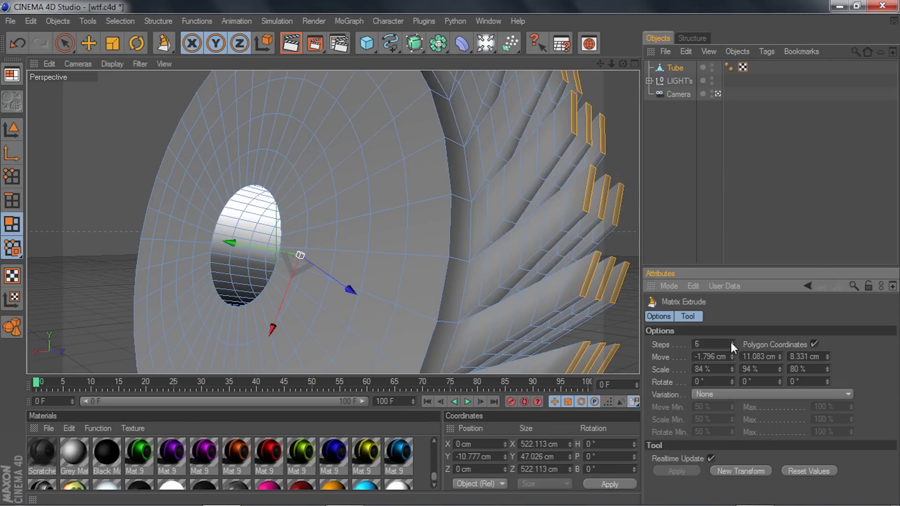
{"action": "left_click", "coordinate": [732, 346]}
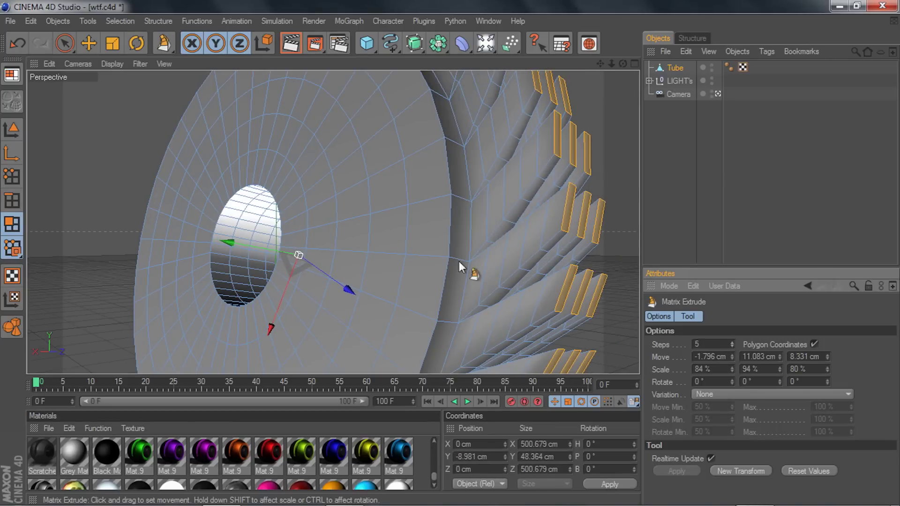
Step: Try a Matrix Extrude X move of about 17.2 cm, undo it, and re-extrude with moves of about 34.4, 22.2 and 16.7 cm
{"action": "scroll", "coordinate": [536, 172], "scroll_direction": "down", "scroll_amount": 3}
{"action": "left_click_drag", "start_coordinate": [623, 64], "coordinate": [600, 53]}
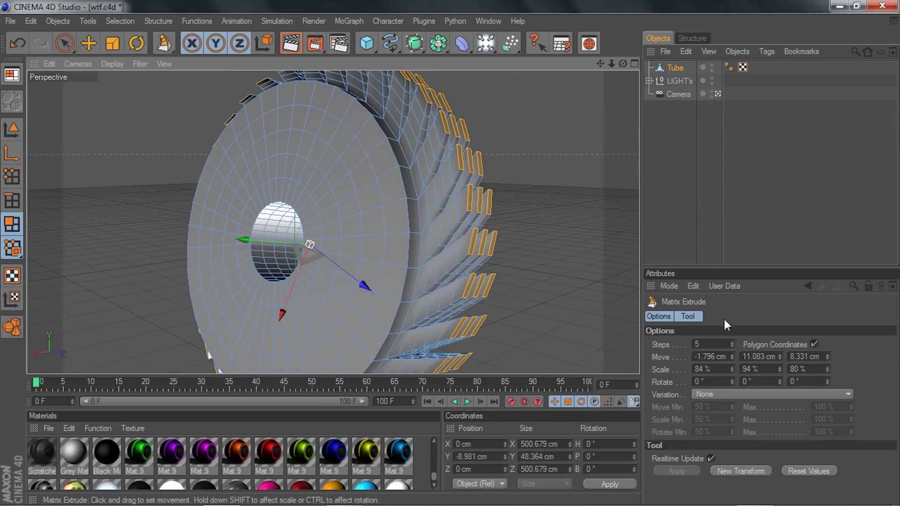
{"action": "mouse_move", "coordinate": [732, 357]}
{"action": "left_mouse_down"}
{"action": "mouse_move", "coordinate": [713, 357]}
{"action": "mouse_move", "coordinate": [751, 357]}
{"action": "mouse_move", "coordinate": [727, 359]}
{"action": "mouse_move", "coordinate": [748, 361]}
{"action": "mouse_move", "coordinate": [732, 365]}
{"action": "left_mouse_up"}
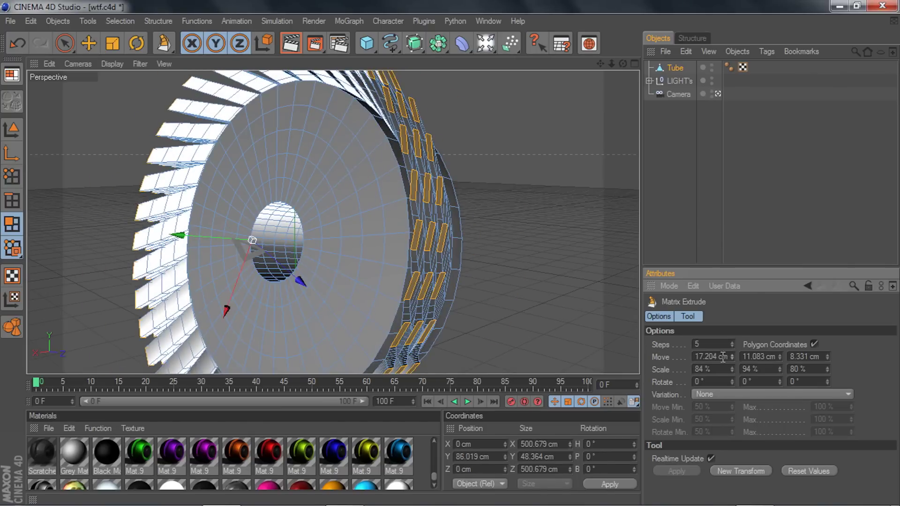
{"action": "key", "text": "ctrl+z"}
{"action": "left_click_drag", "start_coordinate": [539, 244], "coordinate": [586, 245]}
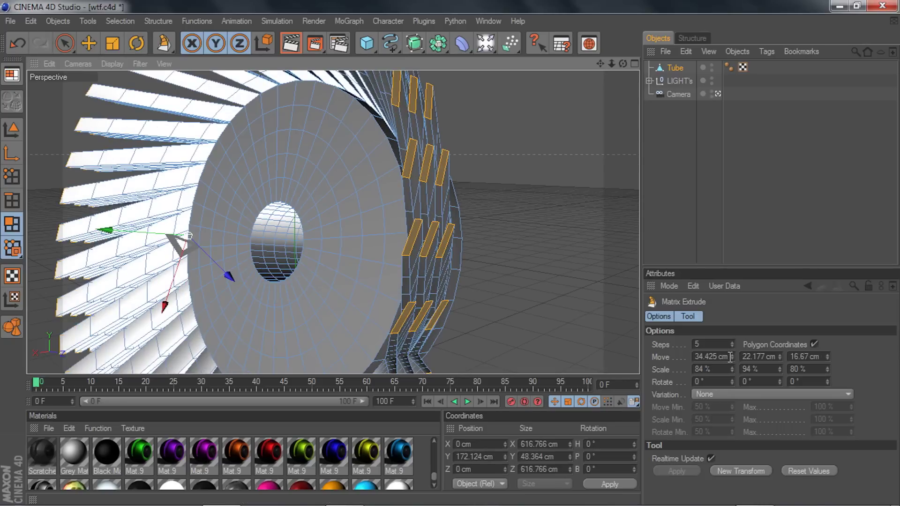
Step: Set the Matrix Extrude's X move to 2 cm
{"action": "left_click", "coordinate": [729, 357]}
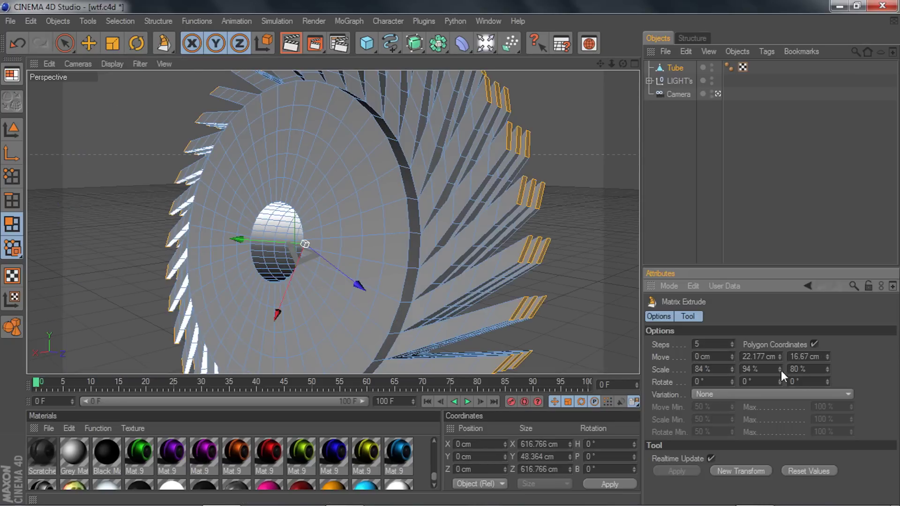
{"action": "left_click", "coordinate": [732, 355]}
{"action": "left_click", "coordinate": [732, 355]}
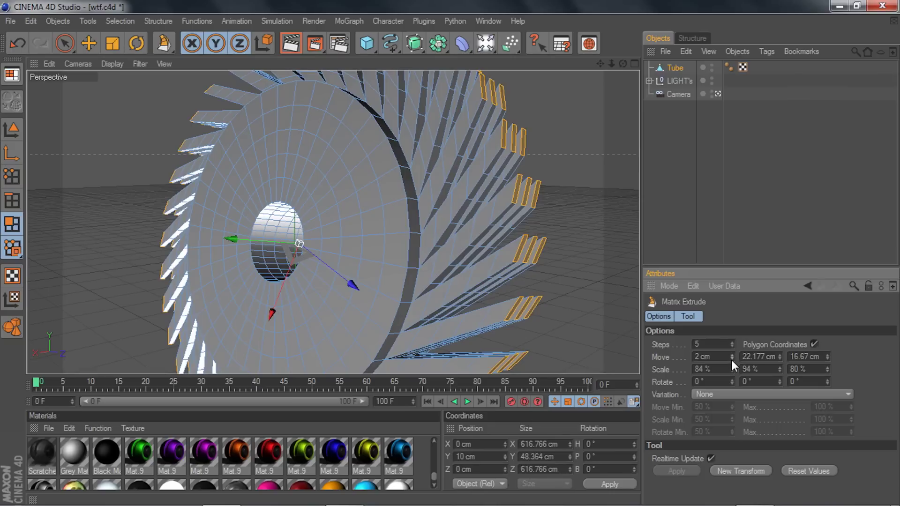
Step: Set the Matrix Extrude's Y move to 2 cm and its Z move to 11.67 cm
{"action": "mouse_move", "coordinate": [781, 356]}
{"action": "left_mouse_down"}
{"action": "mouse_move", "coordinate": [781, 347]}
{"action": "mouse_move", "coordinate": [781, 356]}
{"action": "left_mouse_up"}
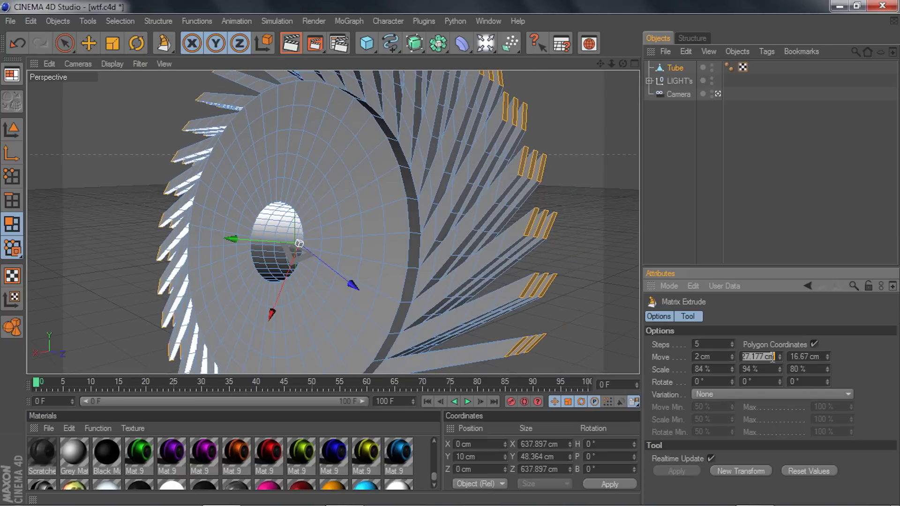
{"action": "key", "text": "Return"}
{"action": "left_click_drag", "start_coordinate": [623, 64], "coordinate": [624, 63]}
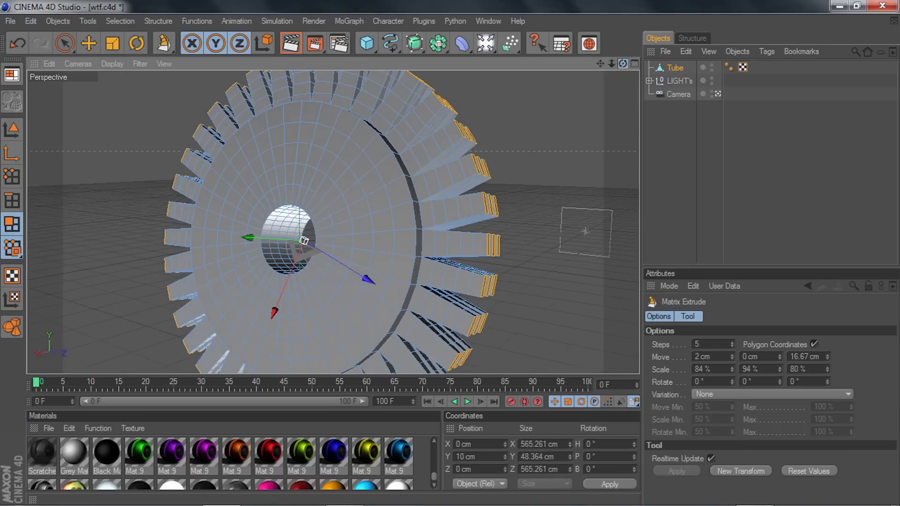
{"action": "left_click_drag", "start_coordinate": [780, 353], "coordinate": [827, 339]}
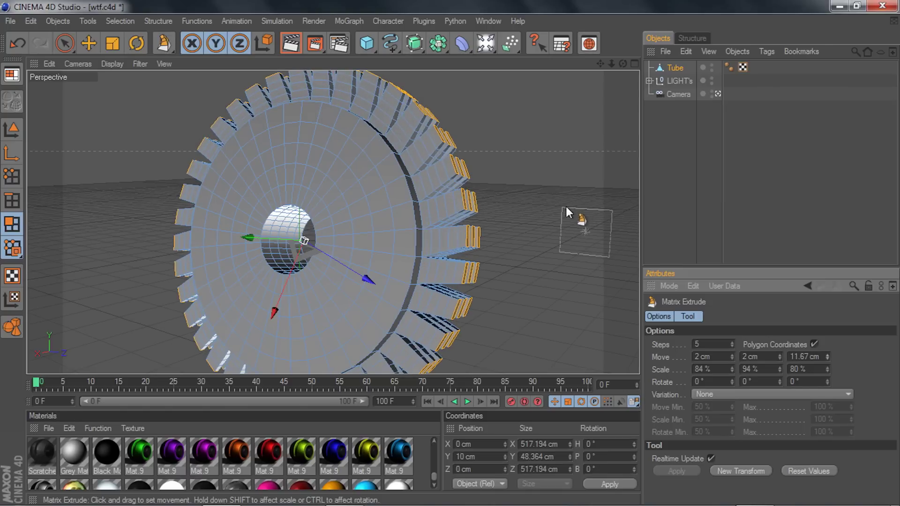
Step: Set the Matrix Extrude's X scale to 92% and its Y scale to 97%
{"action": "scroll", "coordinate": [562, 208], "scroll_direction": "up", "scroll_amount": 2}
{"action": "left_click_drag", "start_coordinate": [623, 64], "coordinate": [570, 65]}
{"action": "right_click", "coordinate": [570, 154]}
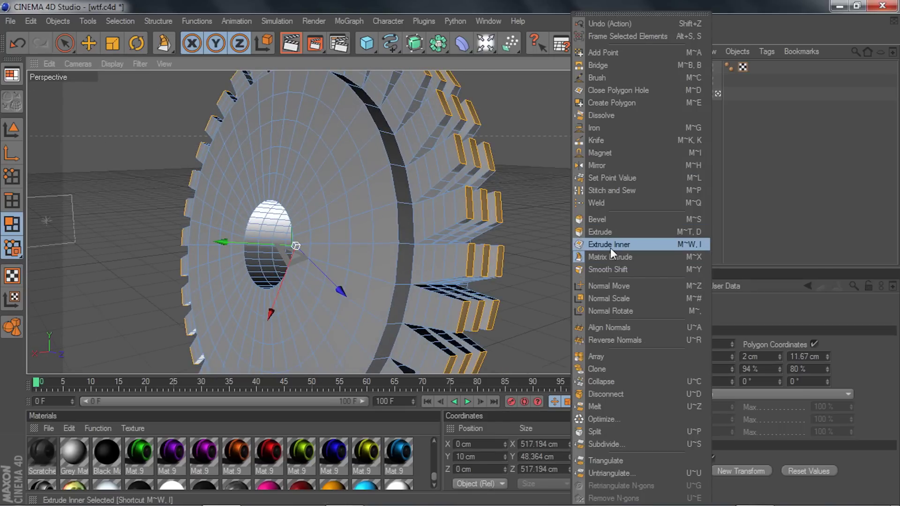
{"action": "left_click", "coordinate": [536, 187]}
{"action": "mouse_move", "coordinate": [623, 64]}
{"action": "left_mouse_down"}
{"action": "mouse_move", "coordinate": [633, 45]}
{"action": "mouse_move", "coordinate": [620, 60]}
{"action": "left_mouse_up"}
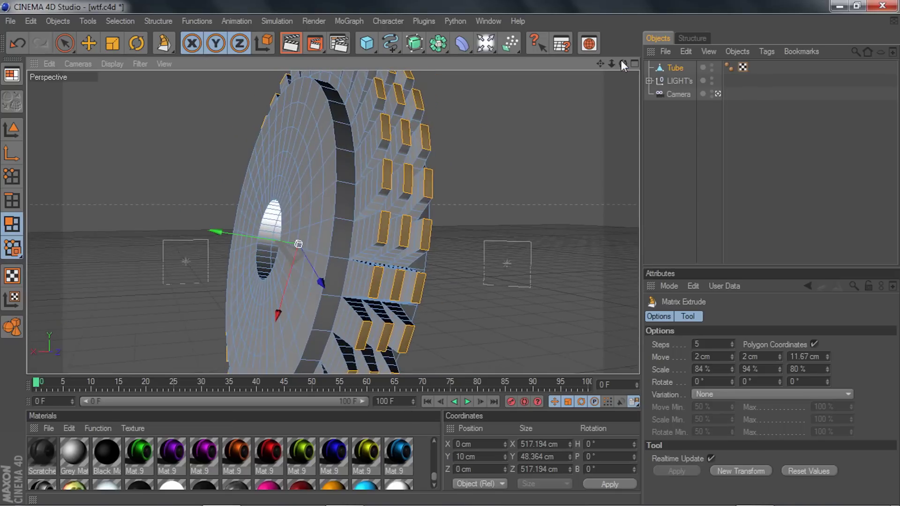
{"action": "left_click_drag", "start_coordinate": [732, 368], "coordinate": [780, 368]}
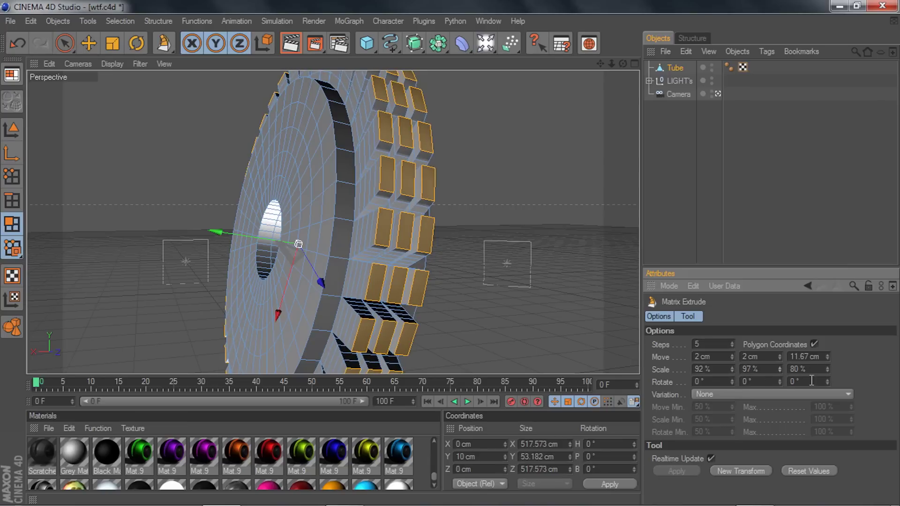
Step: Set the Matrix Extrude's Y scale to 86%, and undo the whole Matrix Extrude
{"action": "left_click", "coordinate": [776, 367]}
{"action": "left_click", "coordinate": [821, 372]}
{"action": "left_click_drag", "start_coordinate": [780, 367], "coordinate": [780, 374]}
{"action": "key", "text": "ctrl+z"}
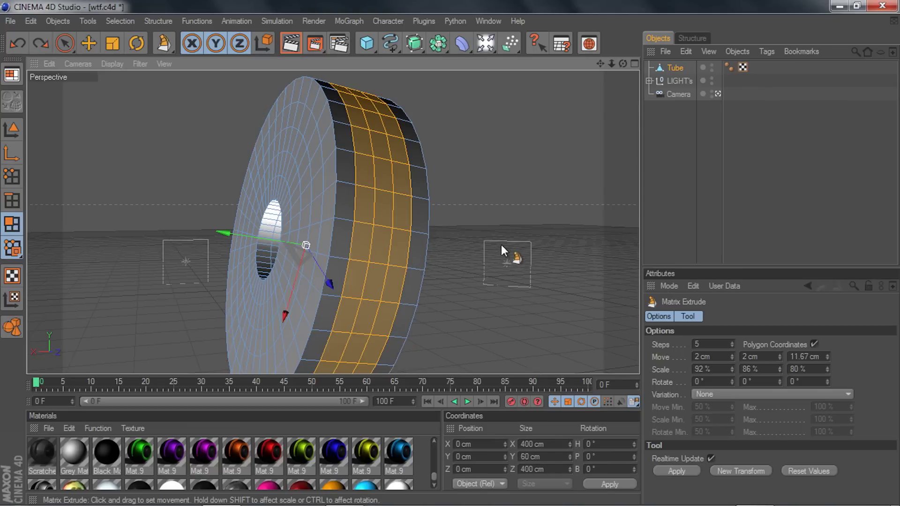
Step: Try shifting the three selected rim loops outward by about 49.3 cm with Smooth Shift, and undo the shift
{"action": "right_click", "coordinate": [494, 199]}
{"action": "left_click", "coordinate": [532, 272]}
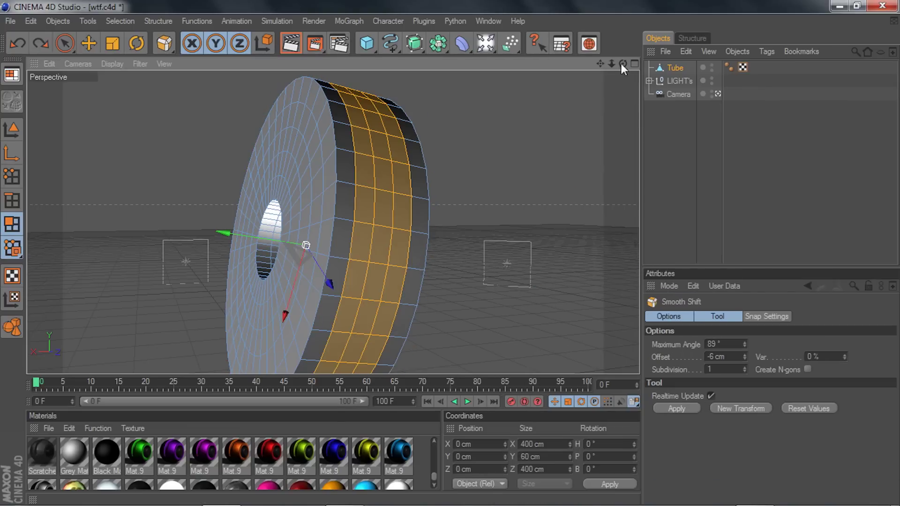
{"action": "left_click_drag", "start_coordinate": [621, 64], "coordinate": [555, 139]}
{"action": "right_click", "coordinate": [556, 139]}
{"action": "left_click", "coordinate": [579, 270]}
{"action": "left_click_drag", "start_coordinate": [539, 215], "coordinate": [586, 215]}
{"action": "mouse_move", "coordinate": [489, 210]}
{"action": "left_mouse_down"}
{"action": "mouse_move", "coordinate": [468, 210]}
{"action": "mouse_move", "coordinate": [489, 210]}
{"action": "left_mouse_up"}
{"action": "key", "text": "ctrl+z"}
Step: Try extruding the selected rim loops outward by about 27.7 cm and again by about 50.1 cm, undoing each extrusion
{"action": "right_click", "coordinate": [536, 192]}
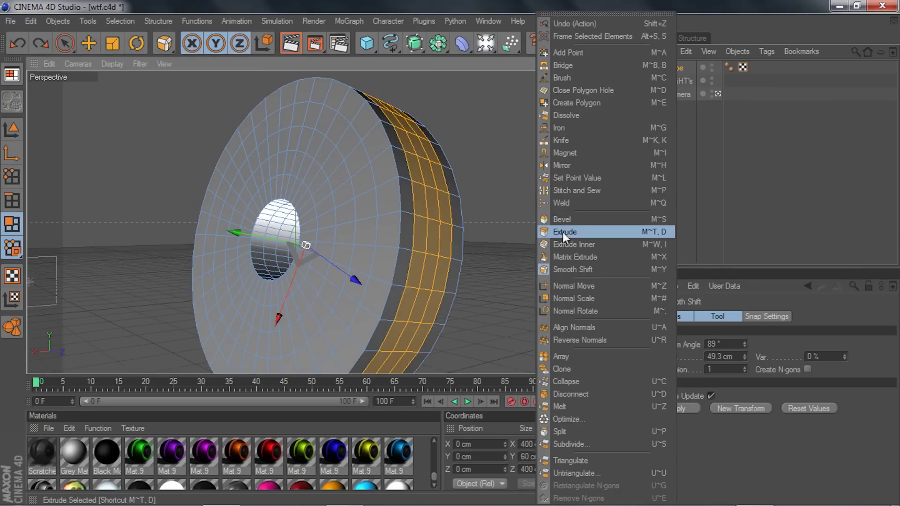
{"action": "left_click", "coordinate": [562, 232]}
{"action": "mouse_move", "coordinate": [519, 197]}
{"action": "left_mouse_down"}
{"action": "mouse_move", "coordinate": [568, 196]}
{"action": "mouse_move", "coordinate": [517, 188]}
{"action": "left_mouse_up"}
{"action": "right_click", "coordinate": [518, 190]}
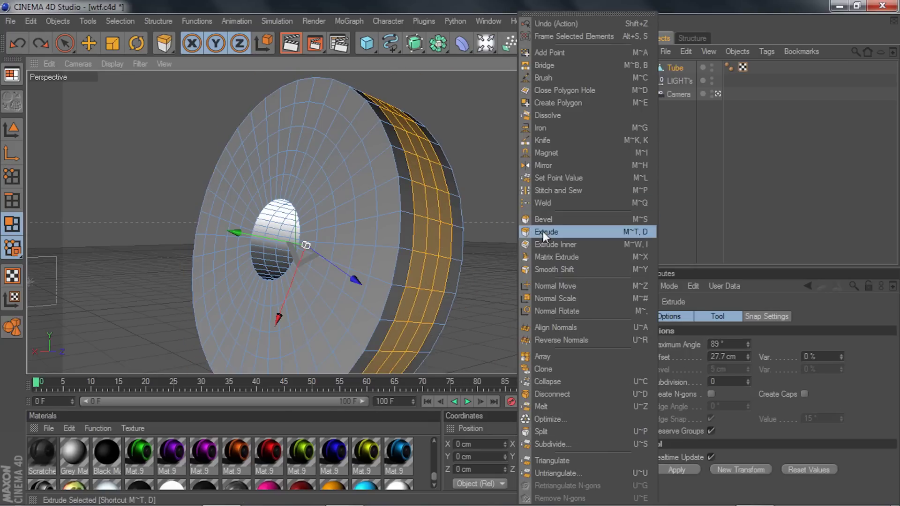
{"action": "left_click", "coordinate": [543, 231]}
{"action": "left_click_drag", "start_coordinate": [442, 208], "coordinate": [464, 207]}
{"action": "key", "text": "ctrl+z"}
{"action": "right_click", "coordinate": [526, 227]}
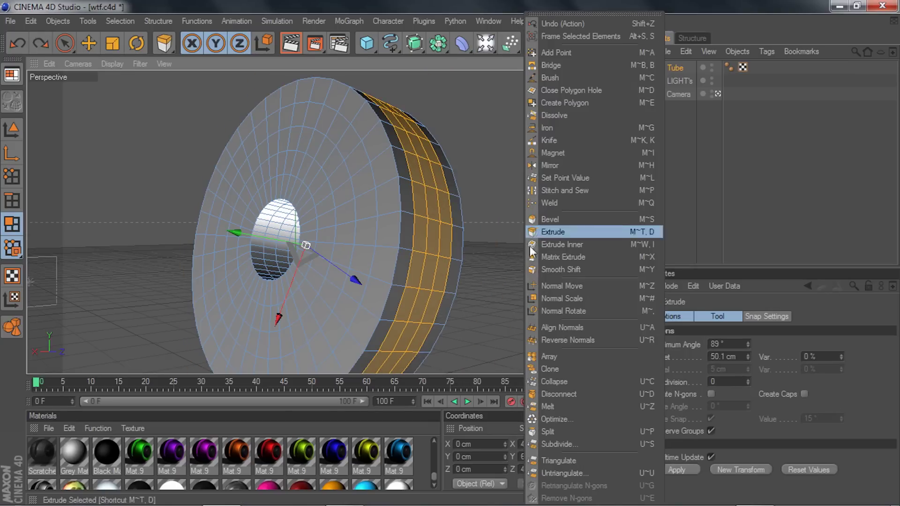
Step: Try Smooth Shift again on the three rim loops with an offset of about 49.3 cm, and undo it
{"action": "left_click", "coordinate": [541, 270]}
{"action": "left_click_drag", "start_coordinate": [497, 198], "coordinate": [494, 196]}
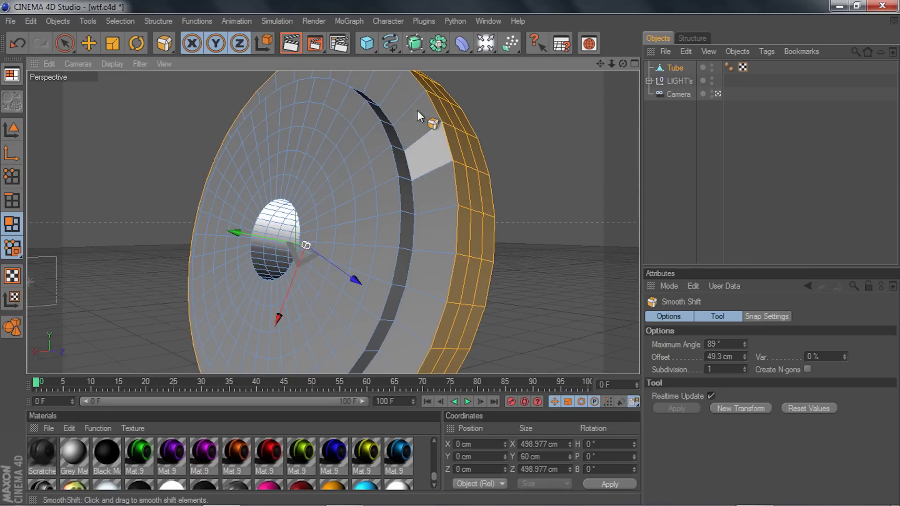
{"action": "key", "text": "ctrl+z"}
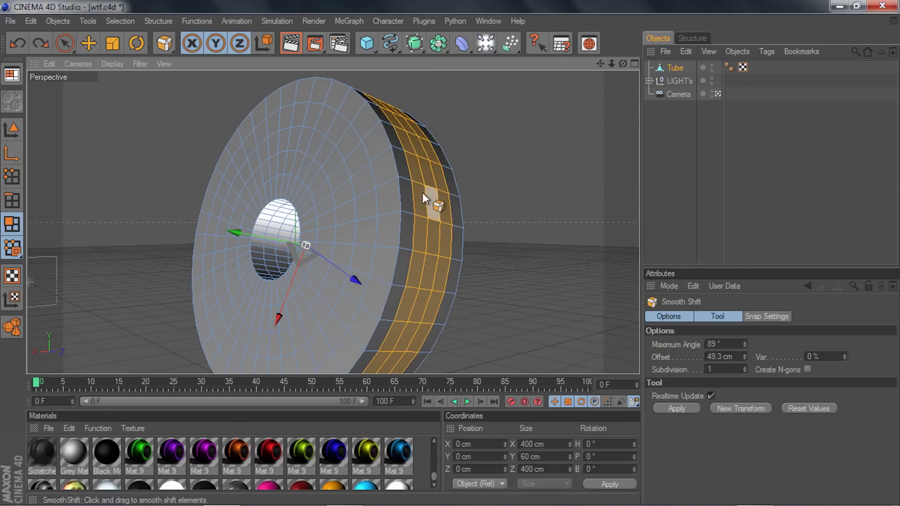
Step: Extrude the three selected rim loops outward by about 47.6 cm
{"action": "right_click", "coordinate": [523, 214]}
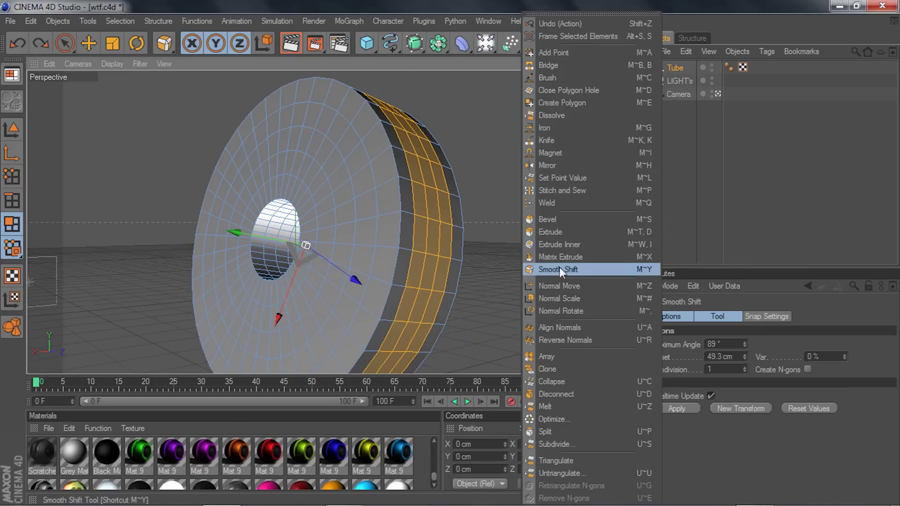
{"action": "left_click", "coordinate": [551, 234]}
{"action": "left_click_drag", "start_coordinate": [551, 234], "coordinate": [595, 234]}
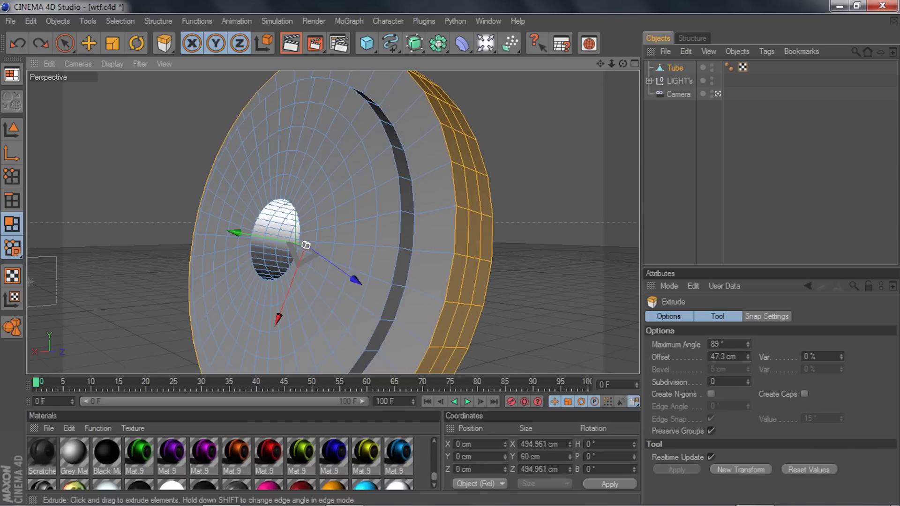
Step: Add the side loops of the raised rim and the base step beside it to the polygon selection
{"action": "key", "text": "u"}
{"action": "key", "text": "l"}
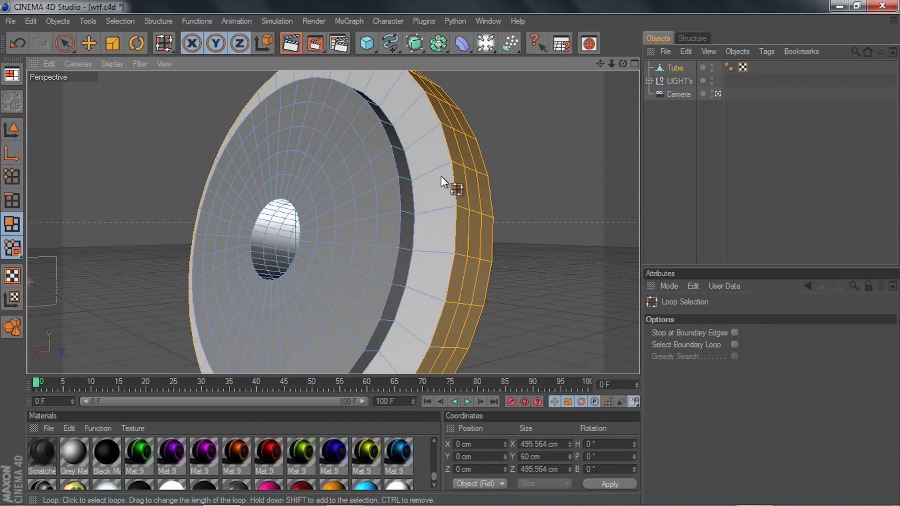
{"action": "left_click", "coordinate": [403, 181], "text": "shift"}
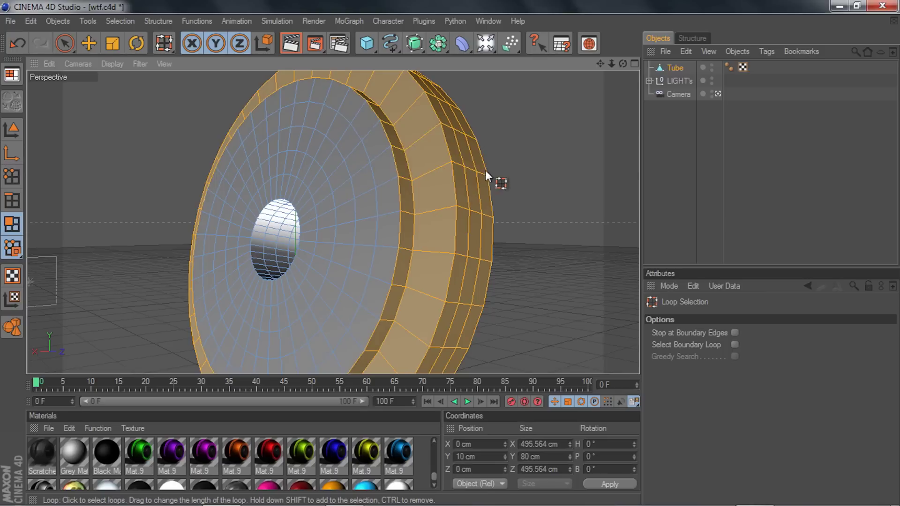
{"action": "right_click", "coordinate": [547, 179]}
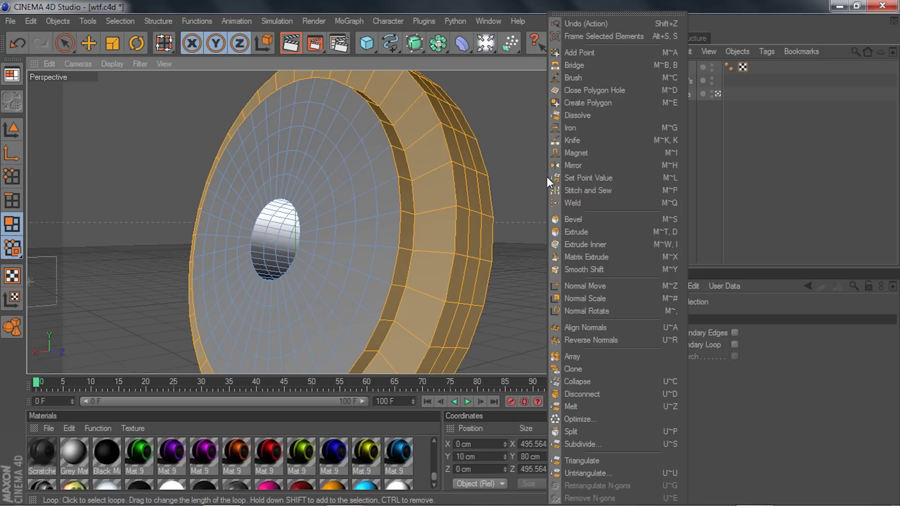
{"action": "left_click", "coordinate": [409, 137]}
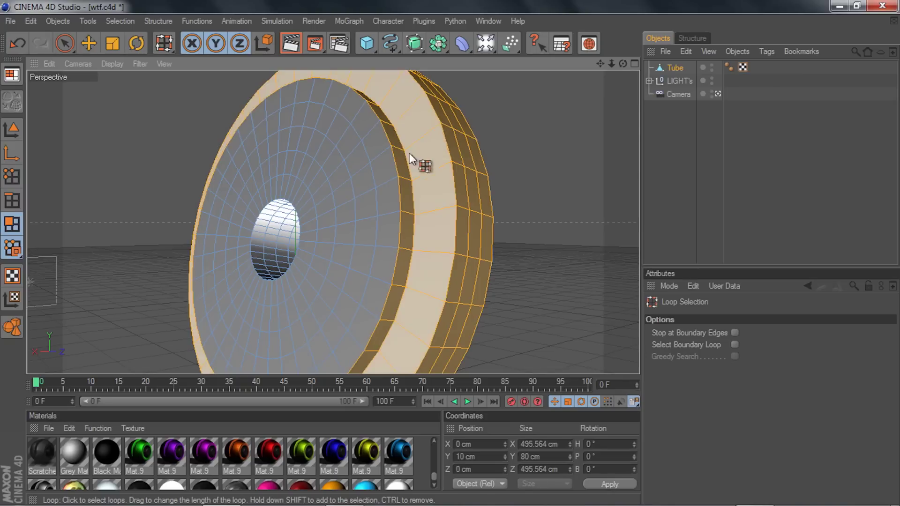
{"action": "left_click_drag", "start_coordinate": [623, 63], "coordinate": [544, 150]}
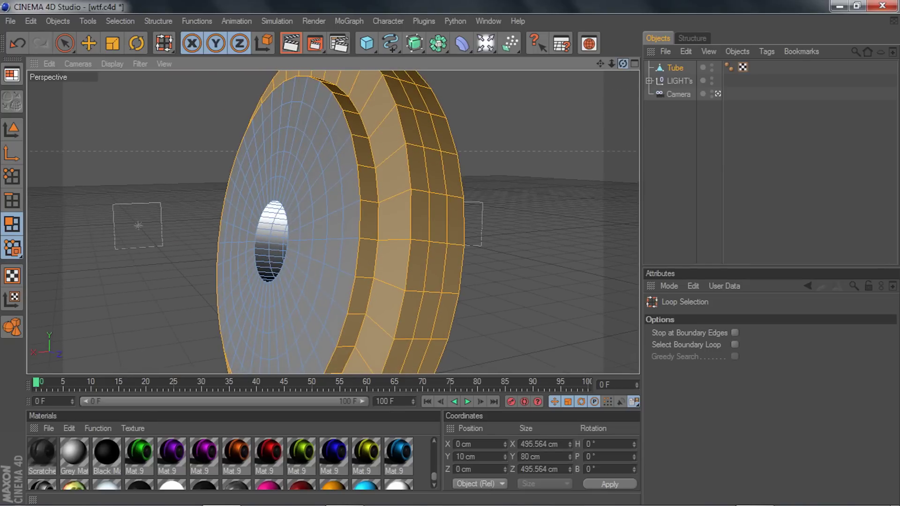
Step: Try extruding the raised rim and its side loops together by about 96.7 cm, and undo the extrusion
{"action": "right_click", "coordinate": [545, 150]}
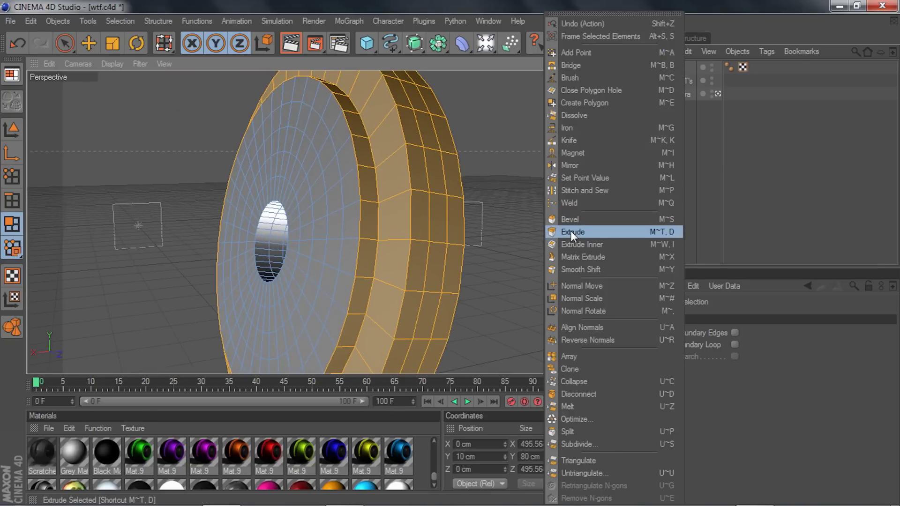
{"action": "left_click", "coordinate": [570, 231]}
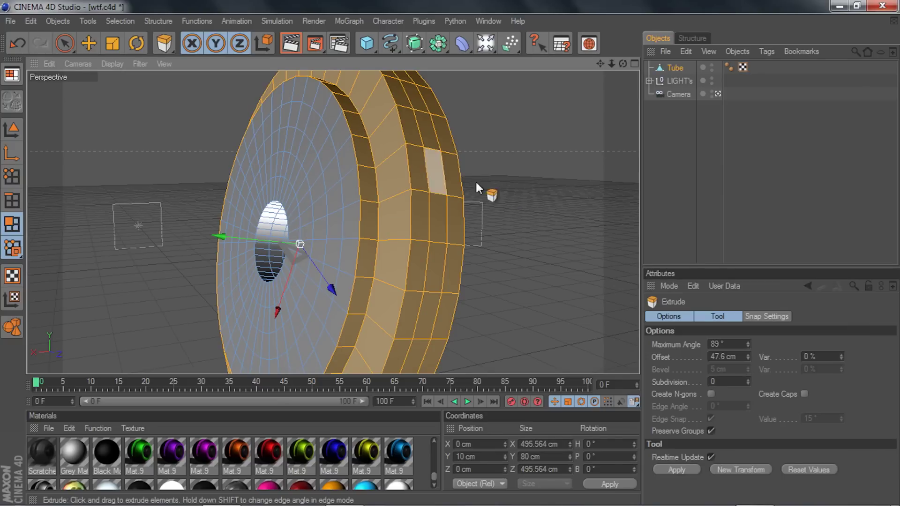
{"action": "left_click_drag", "start_coordinate": [491, 188], "coordinate": [472, 187]}
{"action": "left_click_drag", "start_coordinate": [393, 191], "coordinate": [491, 187]}
{"action": "key", "text": "ctrl+z"}
Step: Try Smooth Shift on the raised rim and side loops by about 24.4 cm, and undo the shift
{"action": "right_click", "coordinate": [536, 201]}
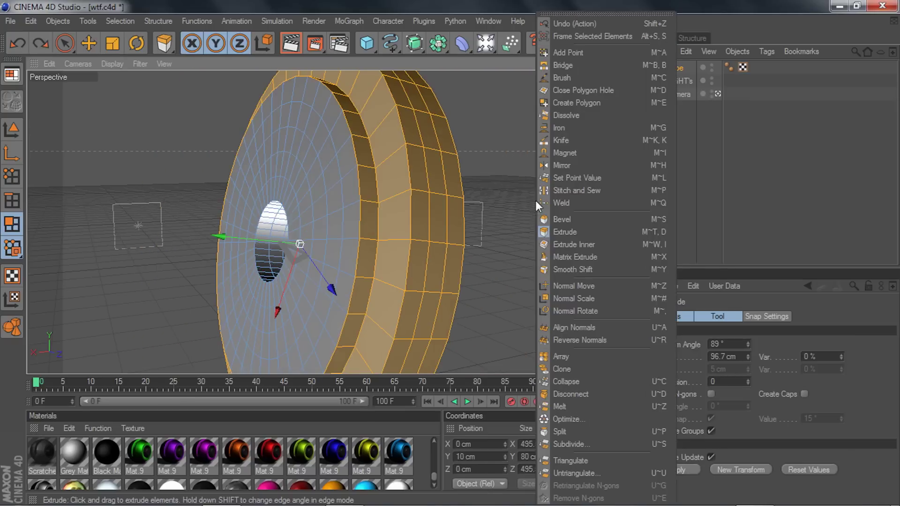
{"action": "left_click", "coordinate": [573, 270]}
{"action": "left_click_drag", "start_coordinate": [490, 173], "coordinate": [515, 173]}
{"action": "left_click_drag", "start_coordinate": [624, 63], "coordinate": [525, 88]}
{"action": "left_click_drag", "start_coordinate": [624, 64], "coordinate": [506, 152]}
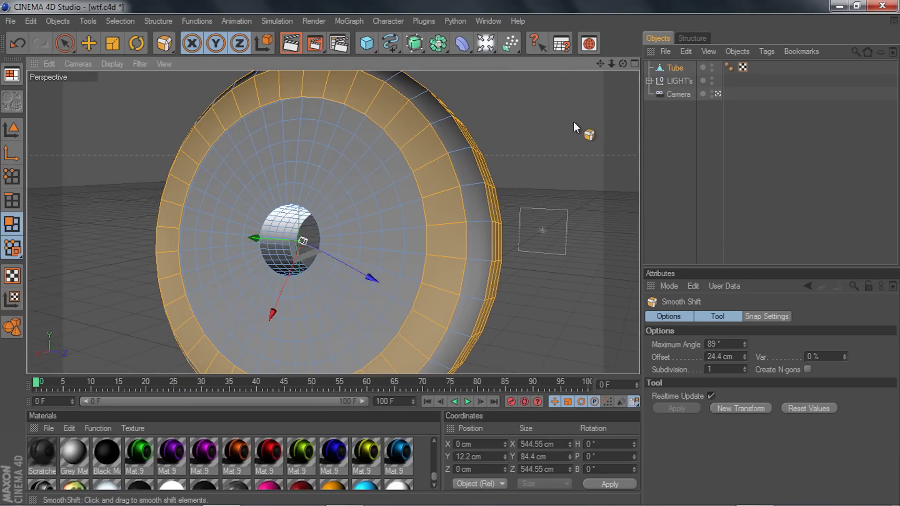
{"action": "left_click_drag", "start_coordinate": [573, 122], "coordinate": [499, 152]}
Step: Add the front face's outermost loop to the selection, try Smooth Shift by about 49.7 cm, and undo the shift
{"action": "key", "text": "u"}
{"action": "key", "text": "l"}
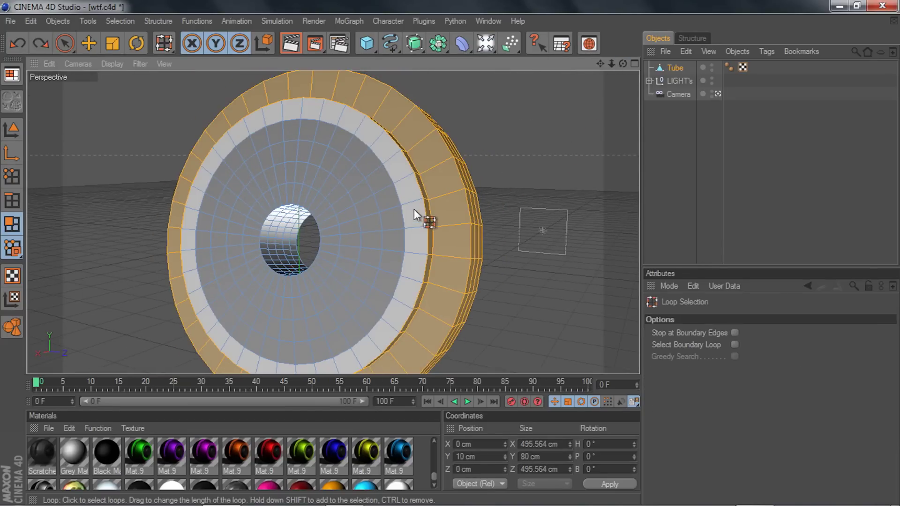
{"action": "left_click", "coordinate": [412, 206], "text": "shift"}
{"action": "right_click", "coordinate": [521, 225]}
{"action": "left_click", "coordinate": [558, 268]}
{"action": "left_click_drag", "start_coordinate": [536, 233], "coordinate": [609, 233]}
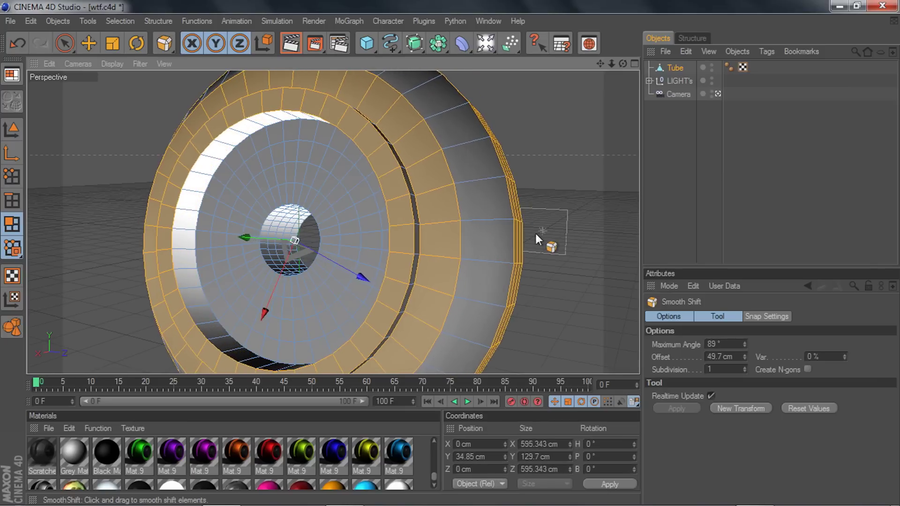
{"action": "key", "text": "ctrl+z"}
Step: Loop-select only the raised rim's flat side ring, and add the adjoining outer rim loop to the selection
{"action": "scroll", "coordinate": [526, 195], "scroll_direction": "up", "scroll_amount": 2}
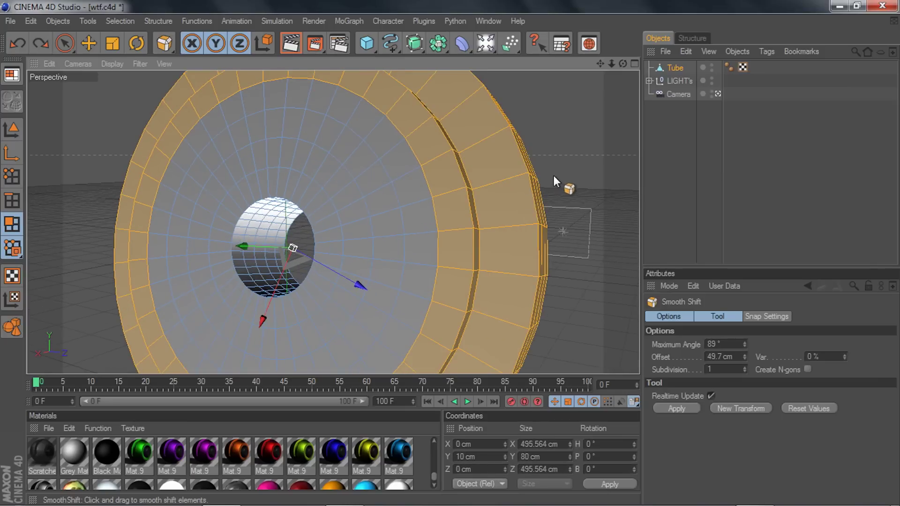
{"action": "scroll", "coordinate": [554, 175], "scroll_direction": "down", "scroll_amount": 2}
{"action": "left_click_drag", "start_coordinate": [624, 63], "coordinate": [424, 158]}
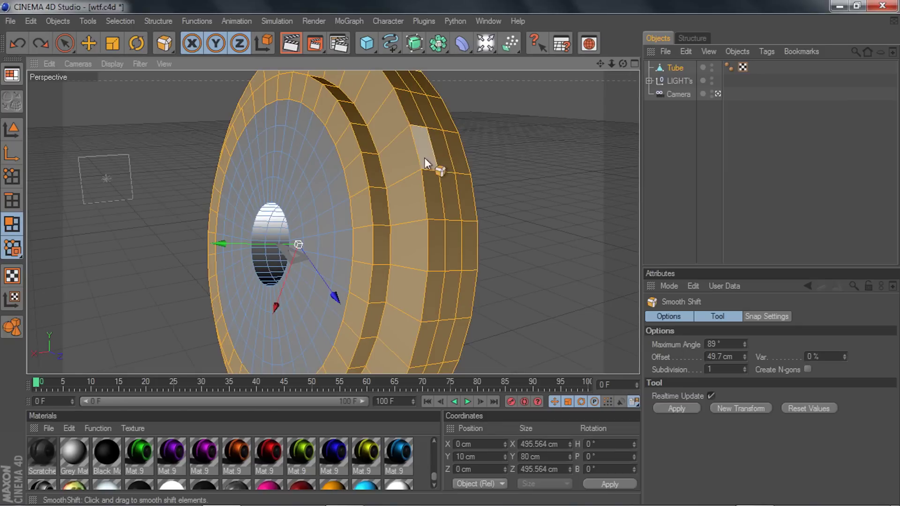
{"action": "key", "text": "u"}
{"action": "key", "text": "l"}
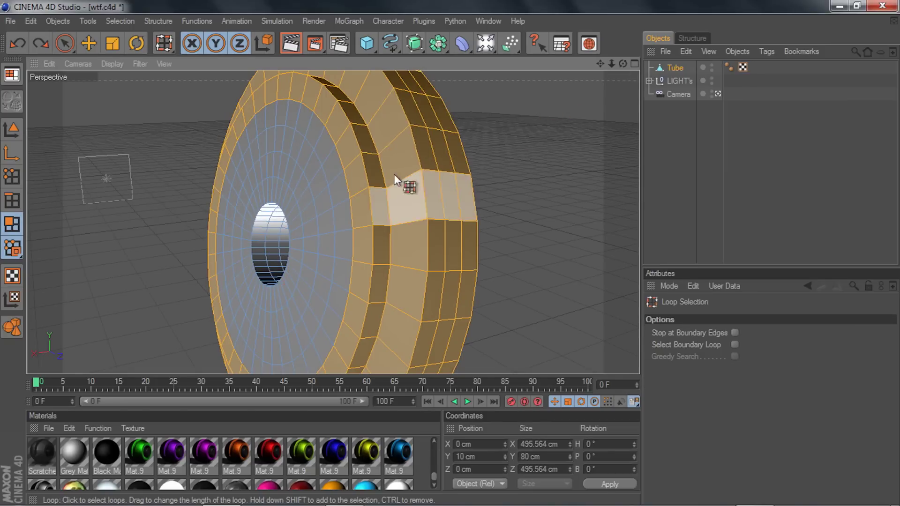
{"action": "left_click", "coordinate": [399, 148]}
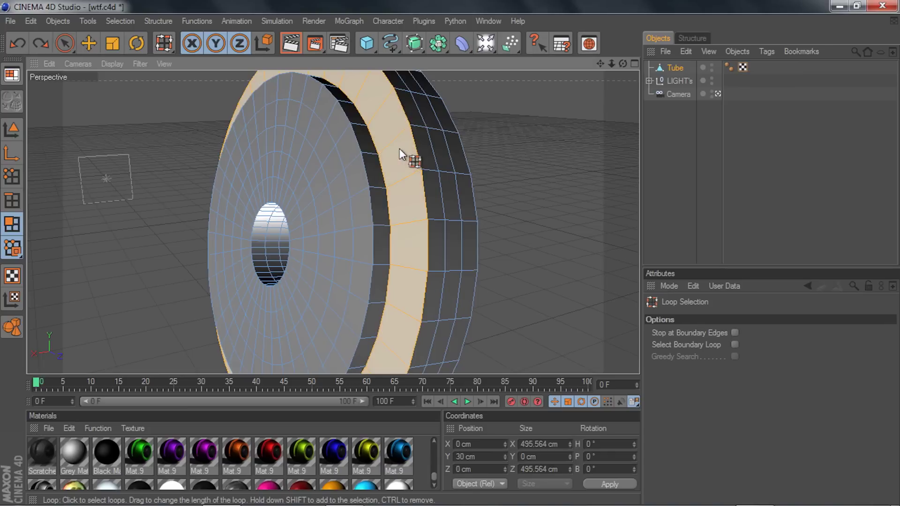
{"action": "left_click_drag", "start_coordinate": [626, 66], "coordinate": [589, 67]}
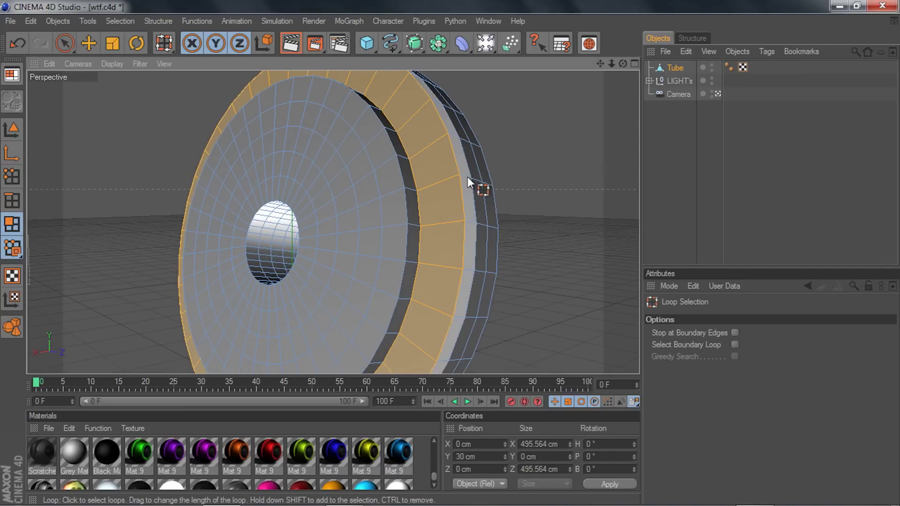
{"action": "left_click", "coordinate": [468, 177], "text": "shift"}
{"action": "mouse_move", "coordinate": [620, 61]}
{"action": "left_mouse_down"}
{"action": "mouse_move", "coordinate": [553, 68]}
{"action": "mouse_move", "coordinate": [626, 62]}
{"action": "left_mouse_up"}
Step: Undo the loop selections and the rim extrusion, back to the original tube with three rim loops selected
{"action": "key", "text": "ctrl+z"}
{"action": "key", "text": "ctrl+z"}
{"action": "key", "text": "ctrl+z"}
{"action": "key", "text": "ctrl+z"}
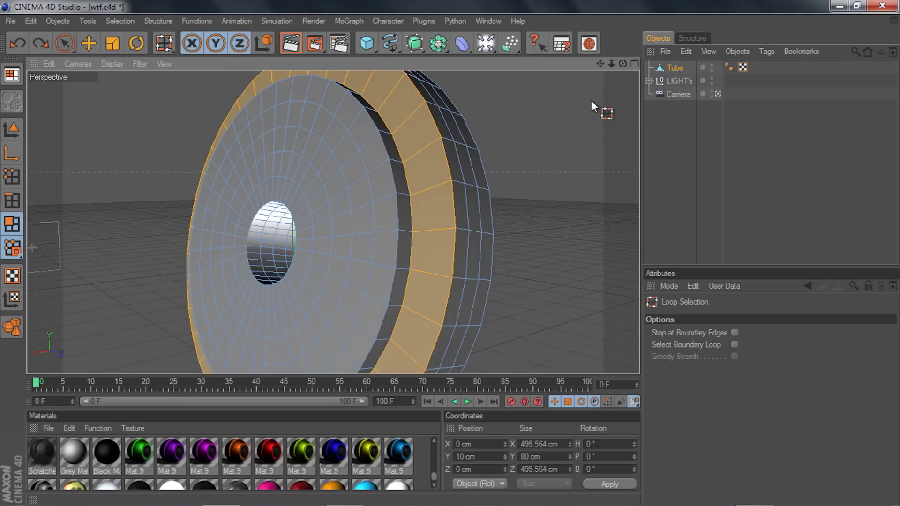
{"action": "key", "text": "ctrl+z"}
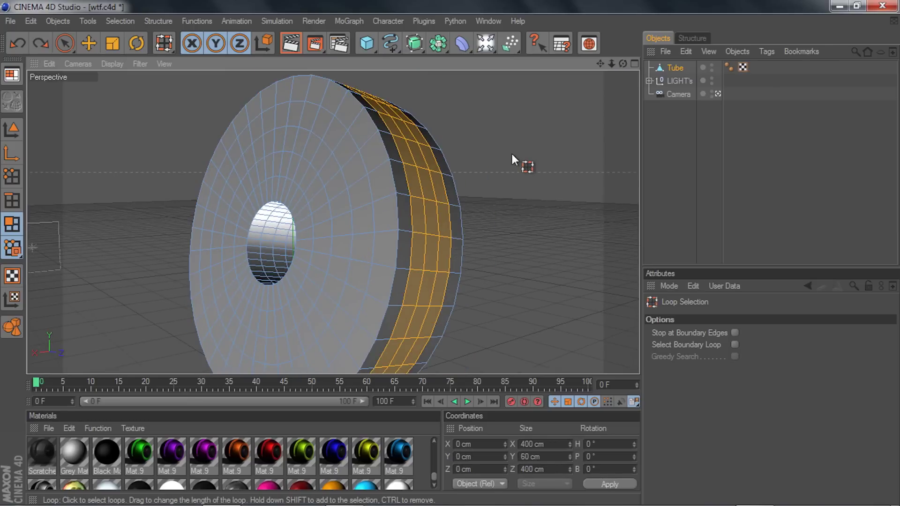
{"action": "right_click", "coordinate": [512, 155]}
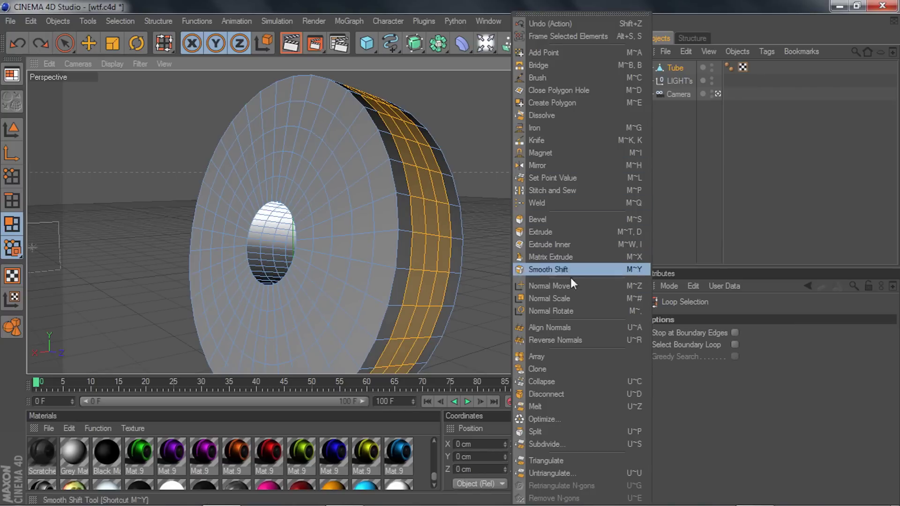
{"action": "left_click", "coordinate": [461, 155]}
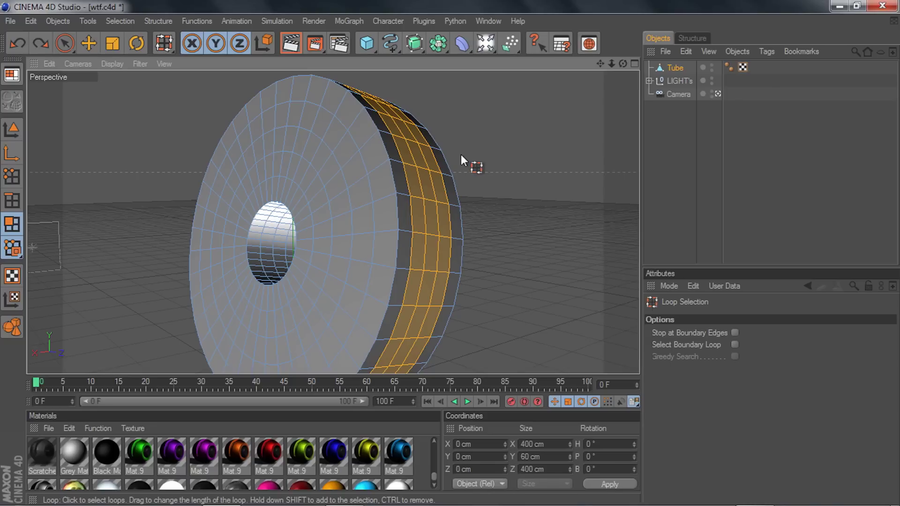
{"action": "mouse_move", "coordinate": [899, 429]}
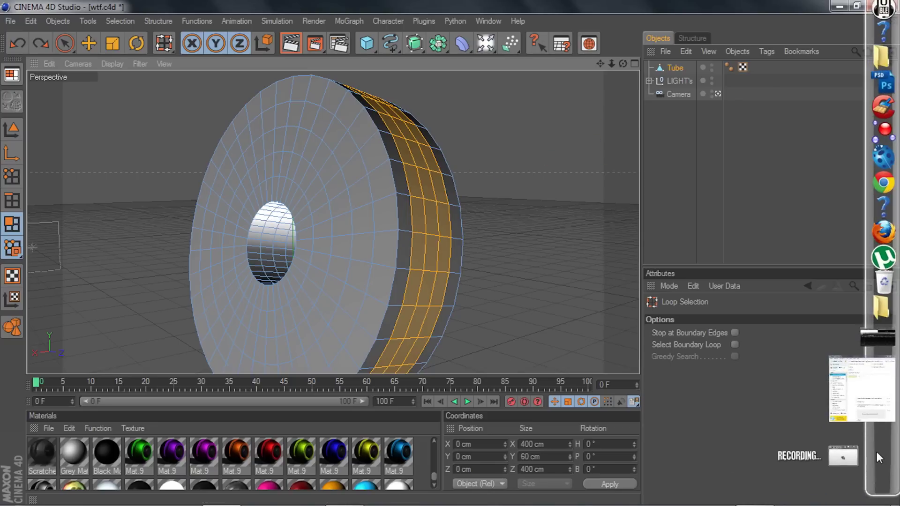
{"action": "left_click", "coordinate": [876, 453]}
{"action": "left_click", "coordinate": [860, 451]}
{"action": "left_click", "coordinate": [868, 421]}
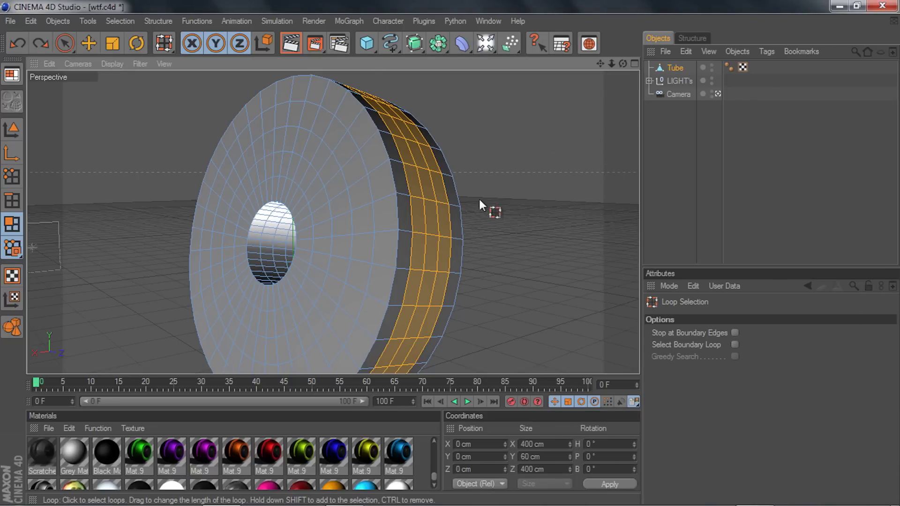
Step: Try a five-step Matrix Extrude on the rim loops, moving about 4.8, 4.8 and 28 cm per step, and undo it
{"action": "scroll", "coordinate": [479, 198], "scroll_direction": "up", "scroll_amount": 2}
{"action": "left_click_drag", "start_coordinate": [624, 66], "coordinate": [589, 73]}
{"action": "right_click", "coordinate": [622, 157]}
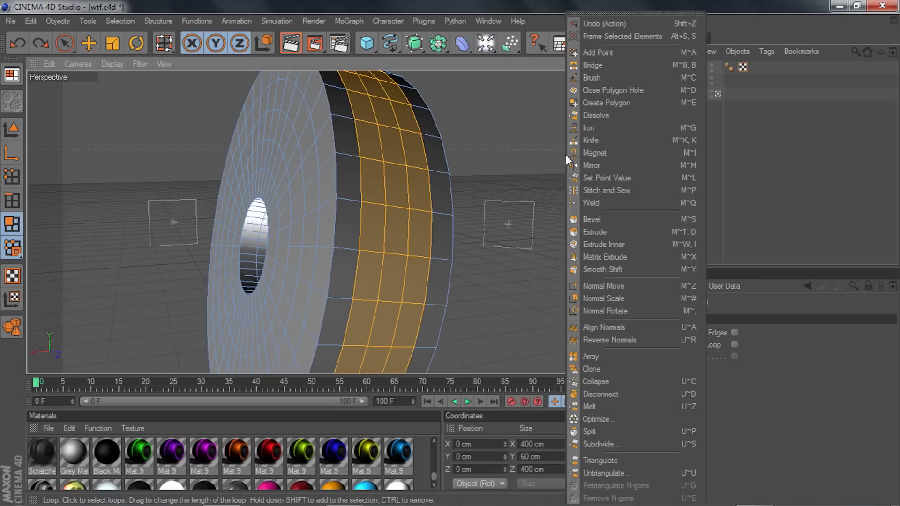
{"action": "left_click", "coordinate": [601, 257]}
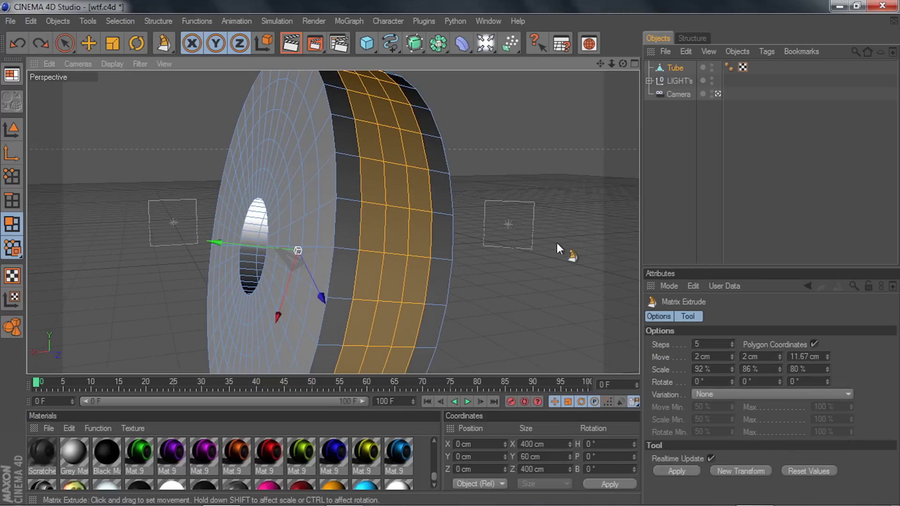
{"action": "left_click_drag", "start_coordinate": [507, 201], "coordinate": [503, 209]}
{"action": "left_click_drag", "start_coordinate": [623, 65], "coordinate": [577, 119]}
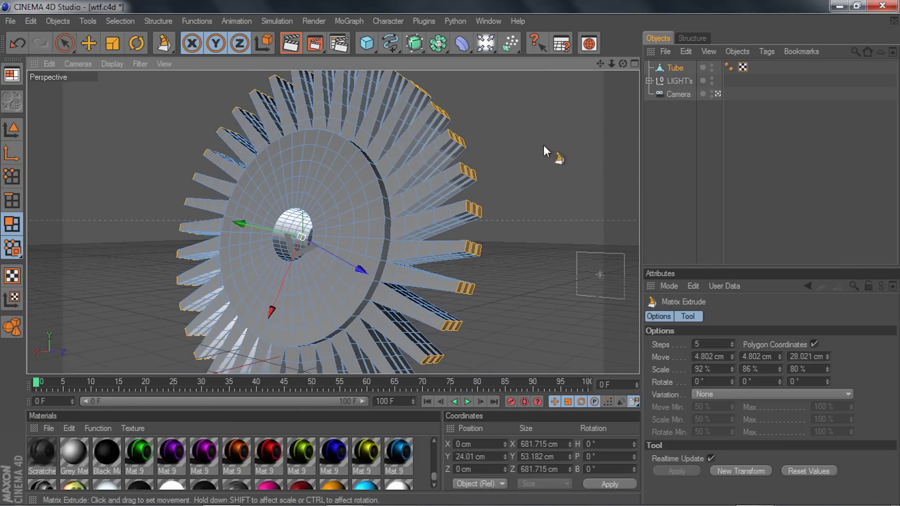
{"action": "key", "text": "ctrl+z"}
Step: Set the Matrix Extrude's X and Y move to 0 cm and its scale to 80% on all three axes
{"action": "scroll", "coordinate": [487, 241], "scroll_direction": "up", "scroll_amount": 3}
{"action": "scroll", "coordinate": [487, 241], "scroll_direction": "up", "scroll_amount": 2}
{"action": "left_click_drag", "start_coordinate": [623, 64], "coordinate": [609, 65]}
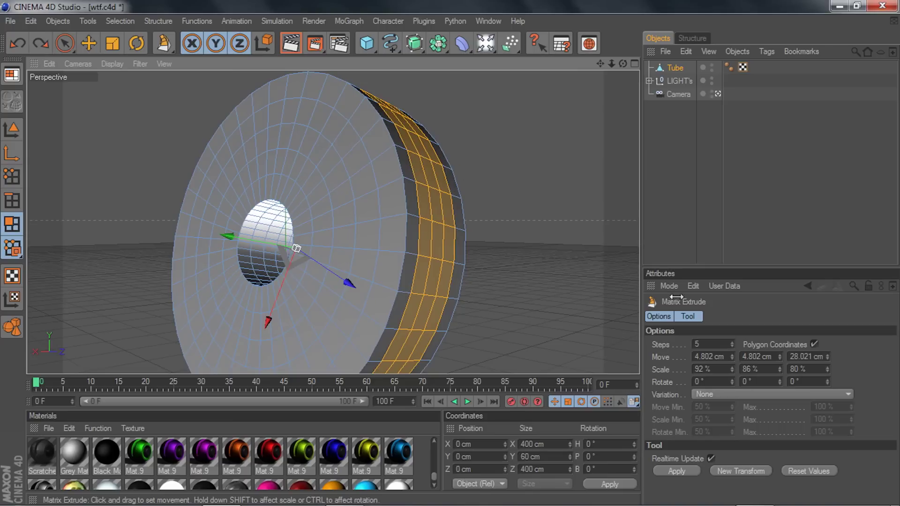
{"action": "left_click", "coordinate": [725, 369]}
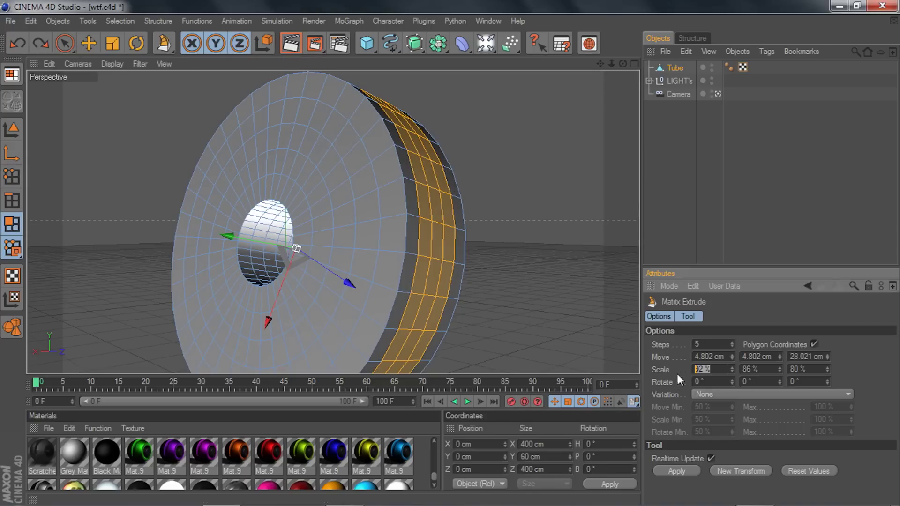
{"action": "right_click", "coordinate": [529, 265]}
{"action": "left_click", "coordinate": [549, 260]}
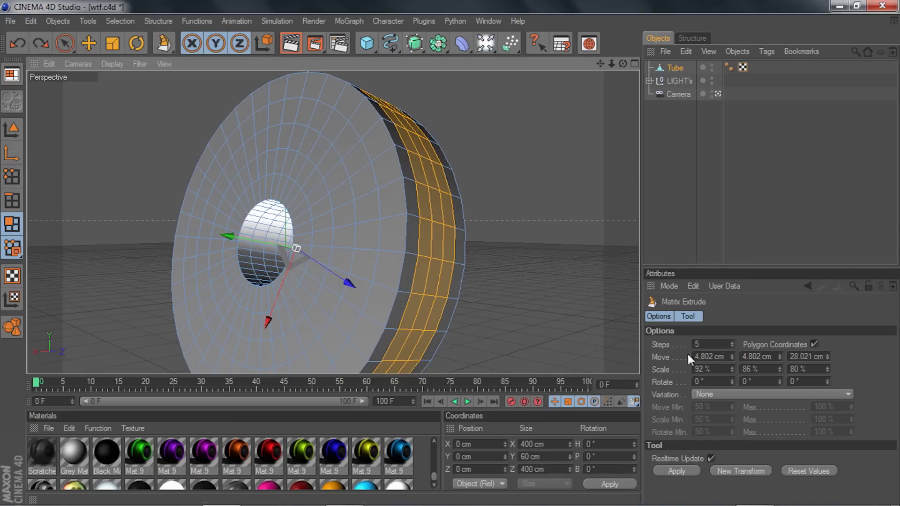
{"action": "left_click", "coordinate": [717, 370]}
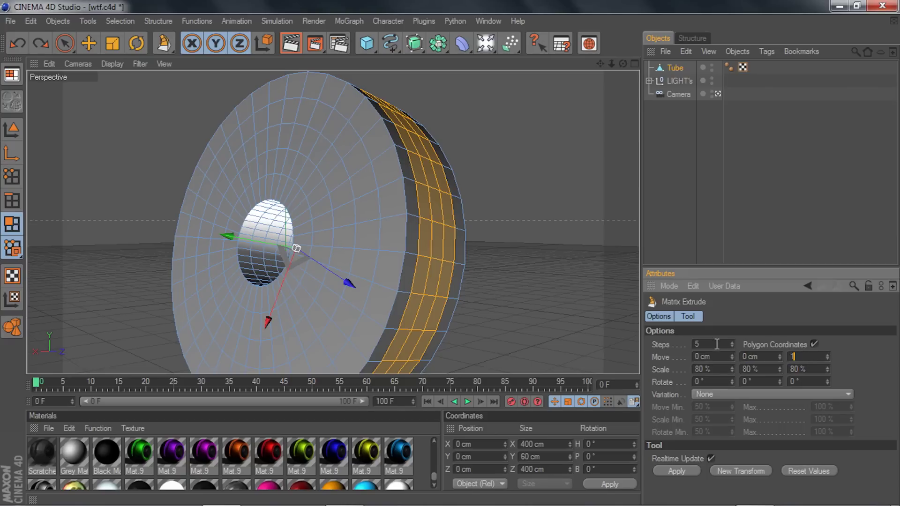
{"action": "key", "text": "Return"}
Step: Matrix Extrude the three rim loops into straight tapered spikes, in 5 steps with a Z move of about 24 cm
{"action": "right_click", "coordinate": [524, 240]}
{"action": "left_click", "coordinate": [530, 242]}
{"action": "left_click_drag", "start_coordinate": [519, 207], "coordinate": [624, 208]}
{"action": "scroll", "coordinate": [511, 201], "scroll_direction": "down", "scroll_amount": 4}
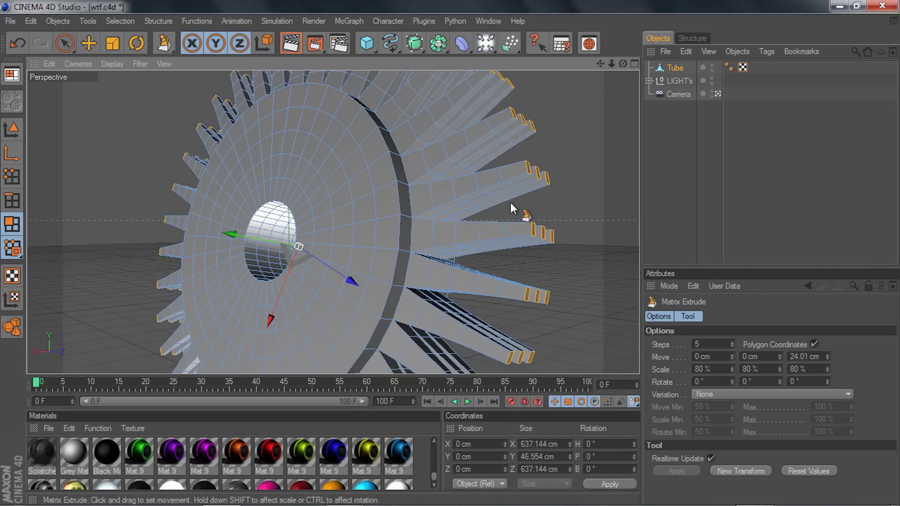
{"action": "mouse_move", "coordinate": [623, 64]}
{"action": "left_mouse_down"}
{"action": "mouse_move", "coordinate": [675, 70]}
{"action": "mouse_move", "coordinate": [628, 75]}
{"action": "left_mouse_up"}
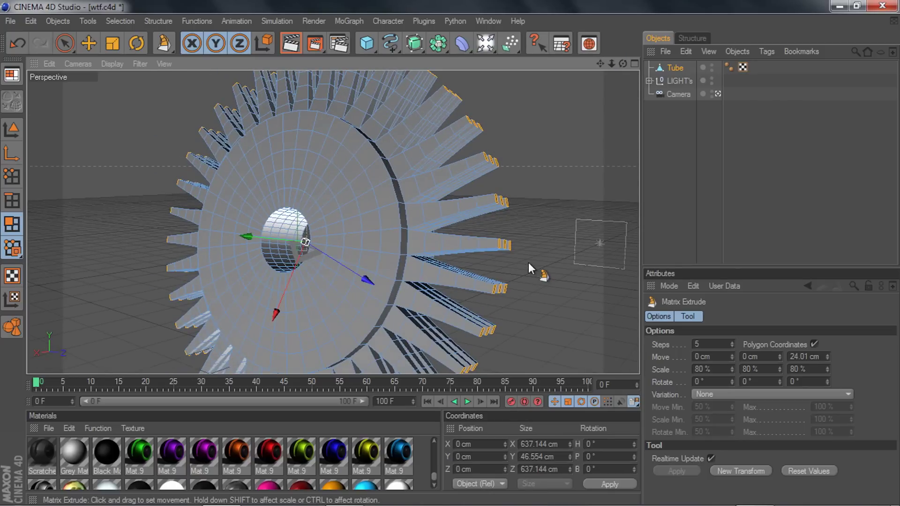
Step: Set the Matrix Extrude's X move to 2 cm and its X scale to 150% to bend and widen the spikes
{"action": "scroll", "coordinate": [528, 263], "scroll_direction": "up", "scroll_amount": 1}
{"action": "scroll", "coordinate": [575, 206], "scroll_direction": "down", "scroll_amount": 3}
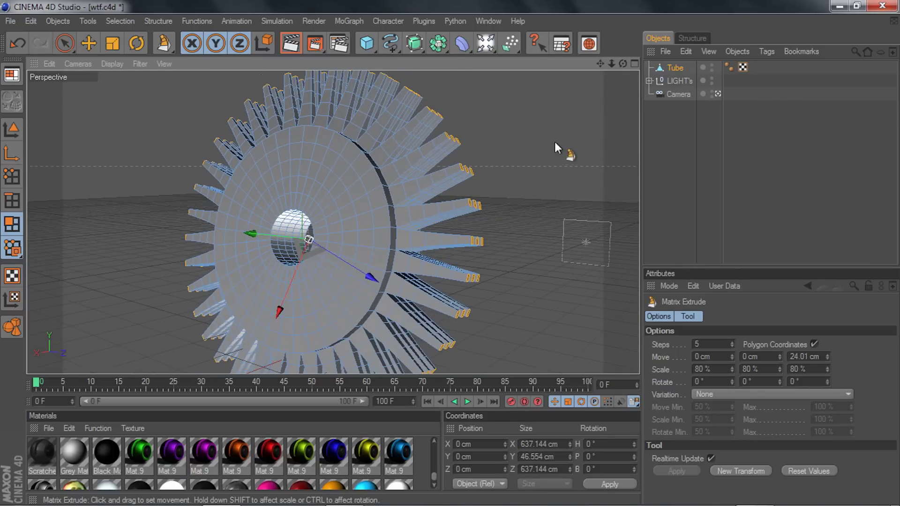
{"action": "left_click_drag", "start_coordinate": [622, 64], "coordinate": [629, 91]}
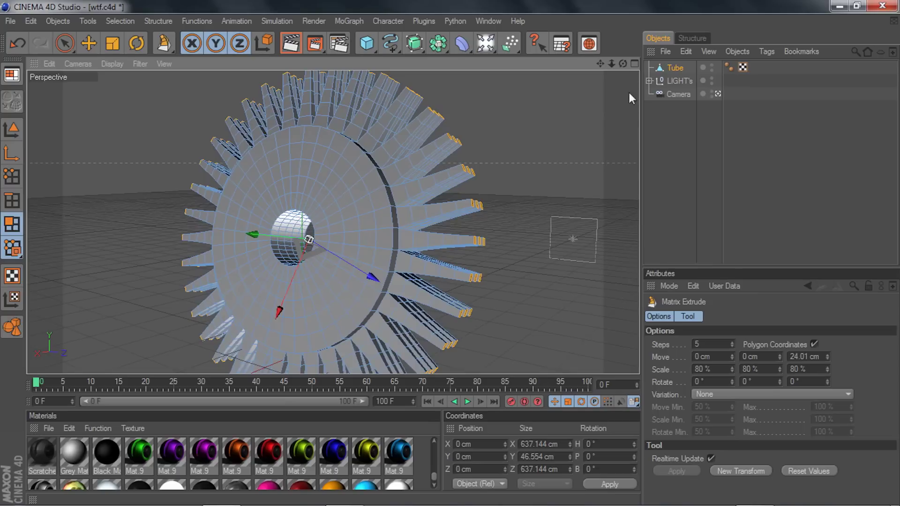
{"action": "left_click", "coordinate": [733, 355]}
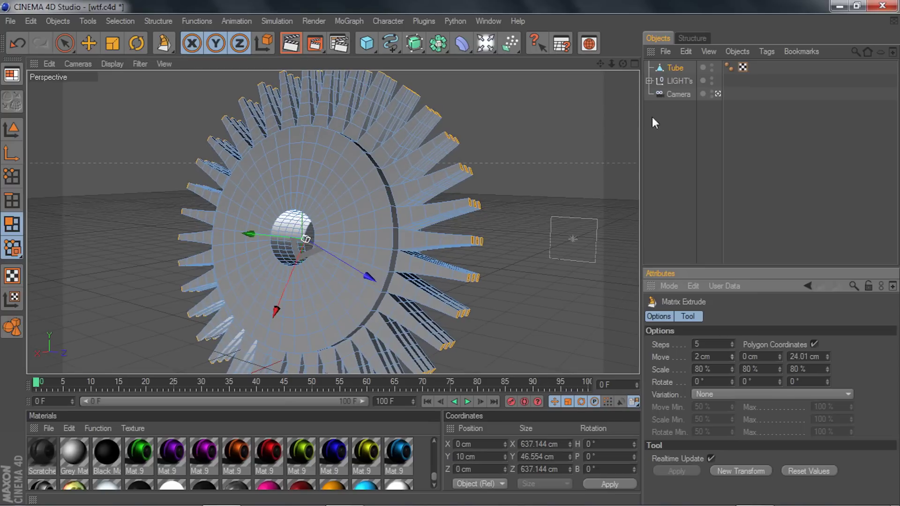
{"action": "left_click_drag", "start_coordinate": [624, 63], "coordinate": [563, 54]}
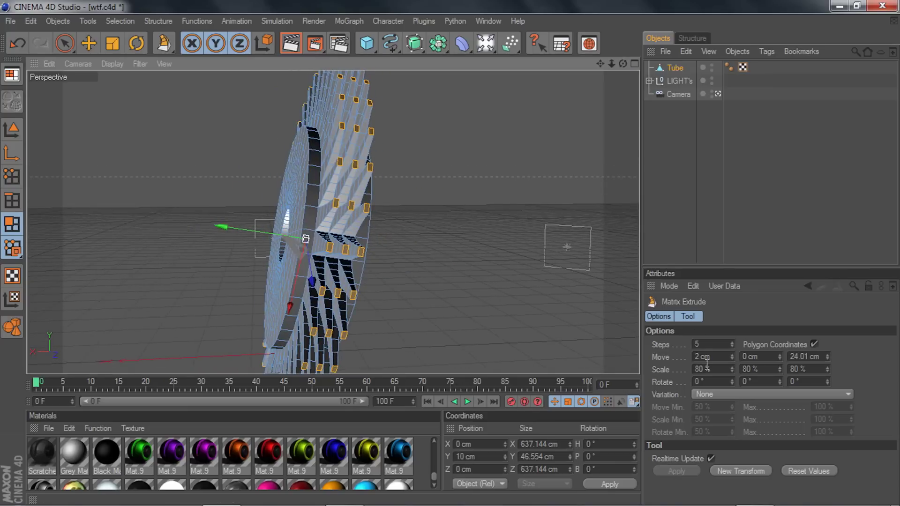
{"action": "left_click", "coordinate": [732, 355]}
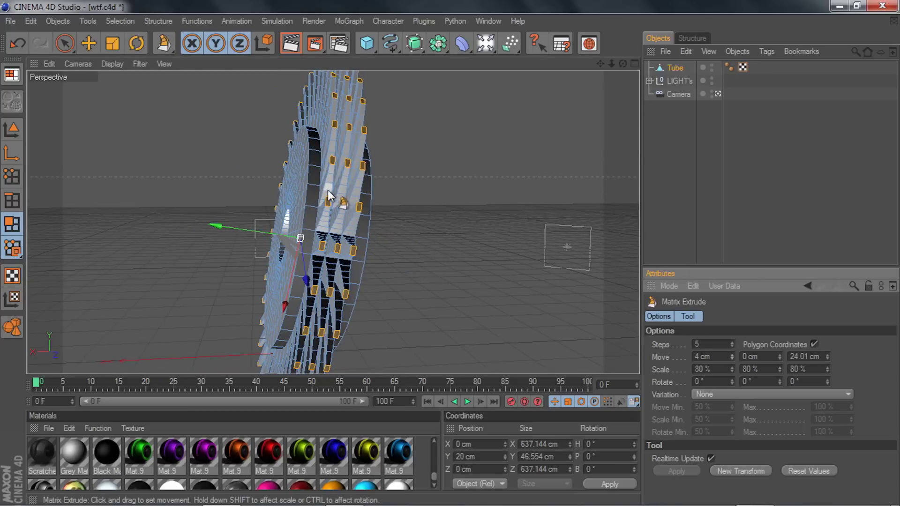
{"action": "left_click", "coordinate": [732, 359]}
{"action": "left_click_drag", "start_coordinate": [623, 62], "coordinate": [742, 335]}
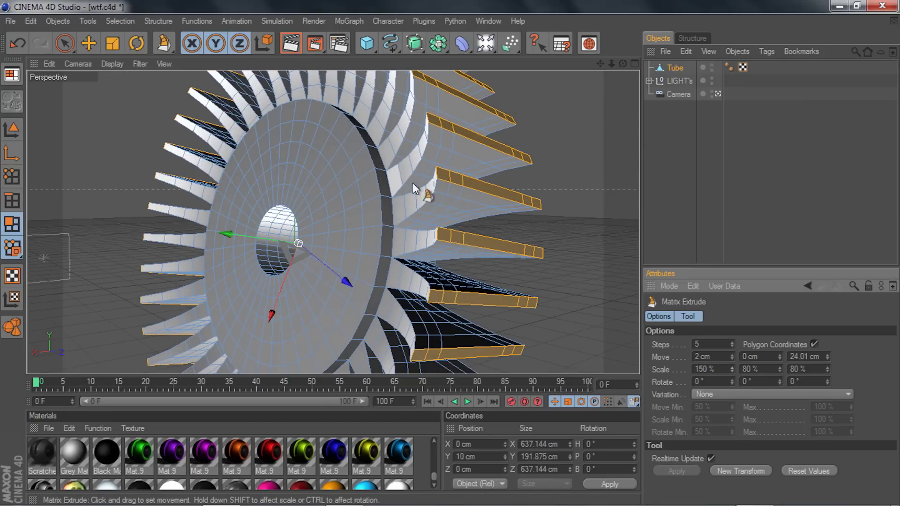
Step: Set the Matrix Extrude's Z move to about 30 cm, its Y move to 8 cm and its Y scale to 95%
{"action": "left_click_drag", "start_coordinate": [623, 63], "coordinate": [148, 206]}
{"action": "left_click_drag", "start_coordinate": [623, 70], "coordinate": [622, 84]}
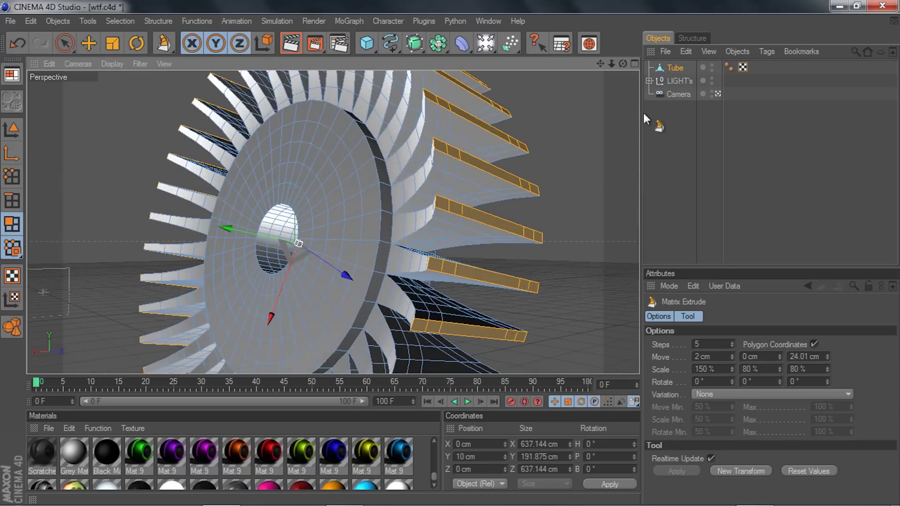
{"action": "left_click_drag", "start_coordinate": [828, 357], "coordinate": [829, 338]}
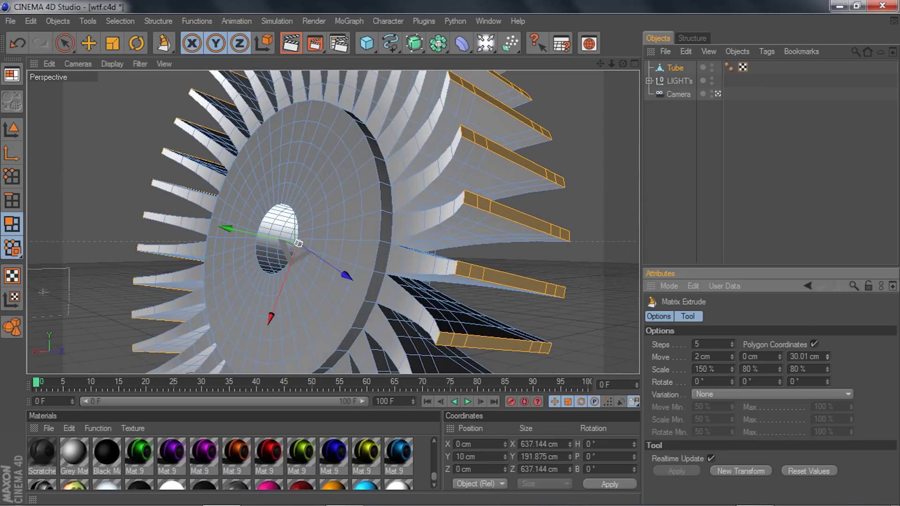
{"action": "left_click_drag", "start_coordinate": [780, 370], "coordinate": [779, 351]}
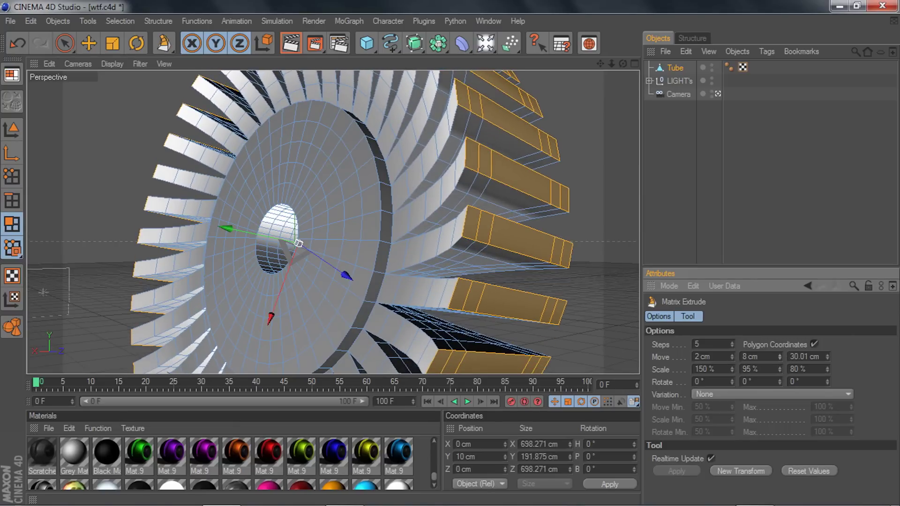
Step: Loop-select the tube's rim loop in front of the spikes together with the adjoining outermost loop of the front face
{"action": "left_click_drag", "start_coordinate": [533, 236], "coordinate": [550, 208], "text": "alt"}
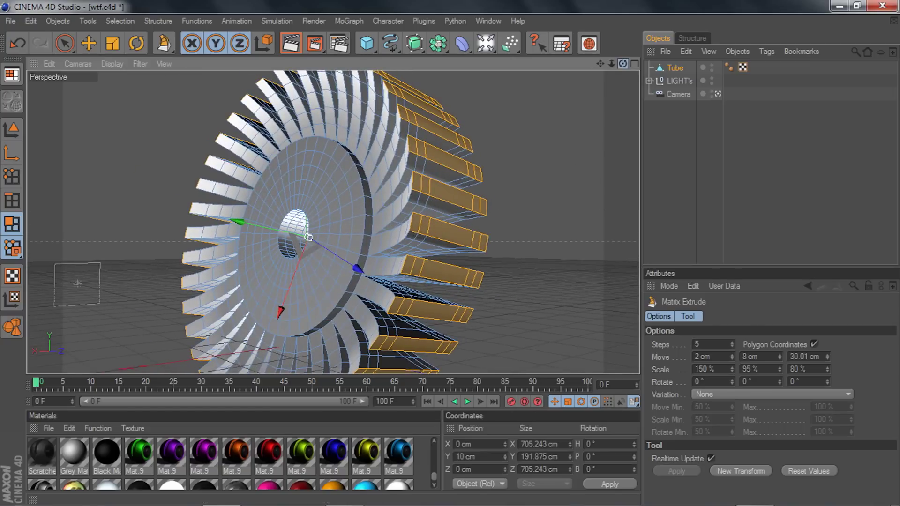
{"action": "scroll", "coordinate": [484, 161], "scroll_direction": "up", "scroll_amount": 5}
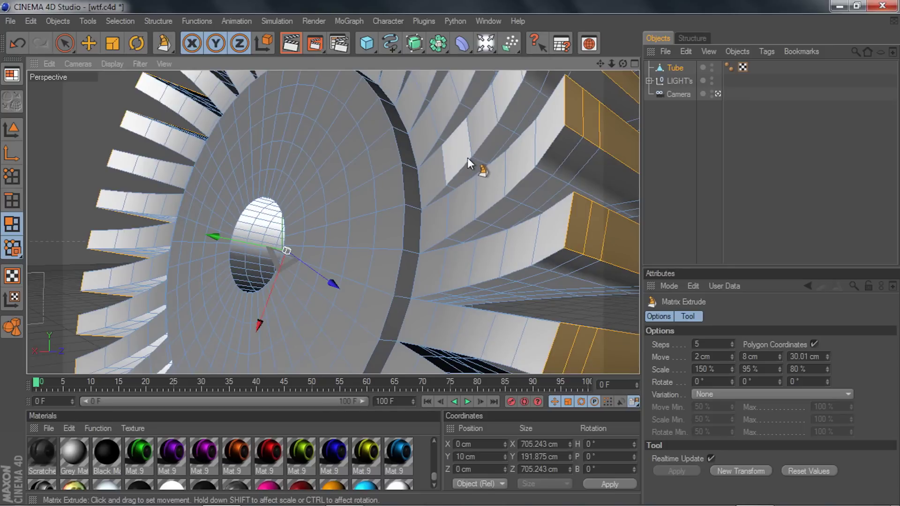
{"action": "key", "text": "u"}
{"action": "key", "text": "l"}
{"action": "left_click", "coordinate": [410, 166]}
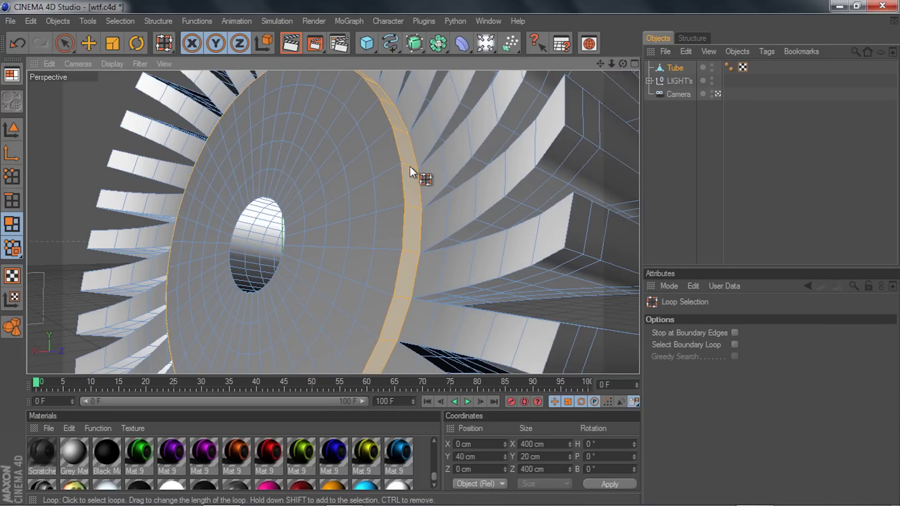
{"action": "left_click", "coordinate": [391, 171], "text": "shift"}
{"action": "scroll", "coordinate": [386, 171], "scroll_direction": "down", "scroll_amount": 2}
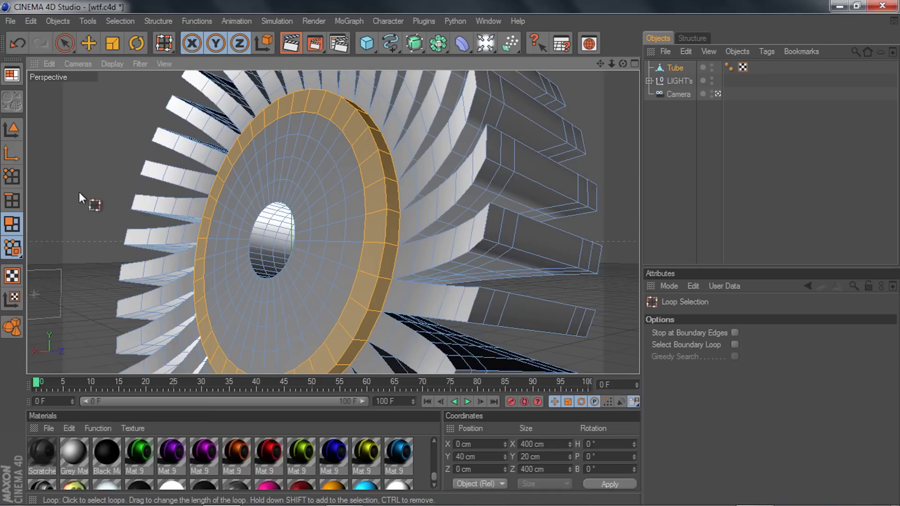
Step: Smooth Shift the two selected loops outward to raise a collar around the tube's front edge
{"action": "right_click", "coordinate": [78, 194]}
{"action": "left_click", "coordinate": [105, 270]}
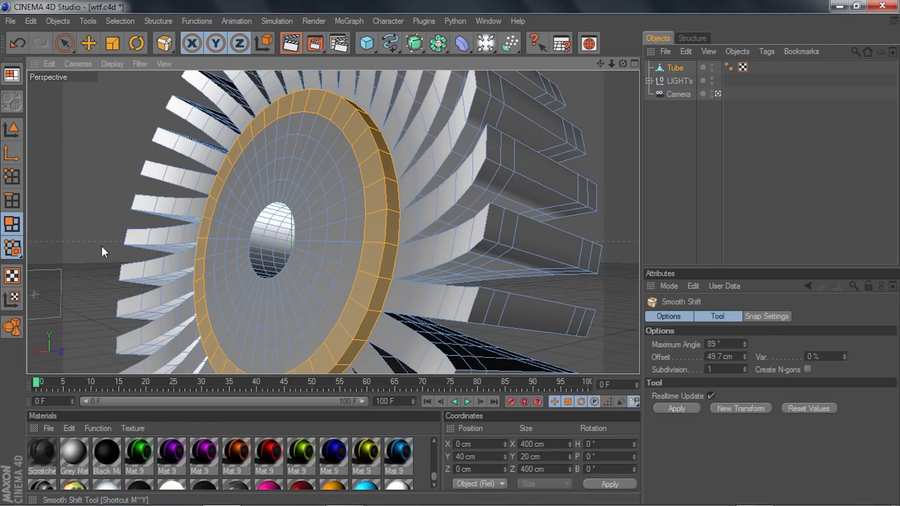
{"action": "right_click", "coordinate": [72, 163]}
{"action": "left_click", "coordinate": [104, 268]}
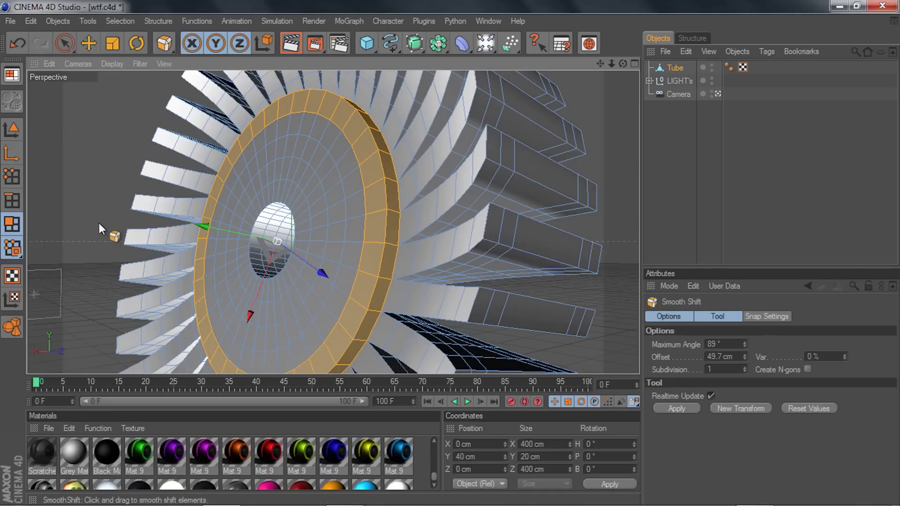
{"action": "left_click_drag", "start_coordinate": [103, 269], "coordinate": [139, 268]}
Step: Smooth Shift the raised collar loops outward again with an offset of 10.4 cm
{"action": "key", "text": "u"}
{"action": "key", "text": "l"}
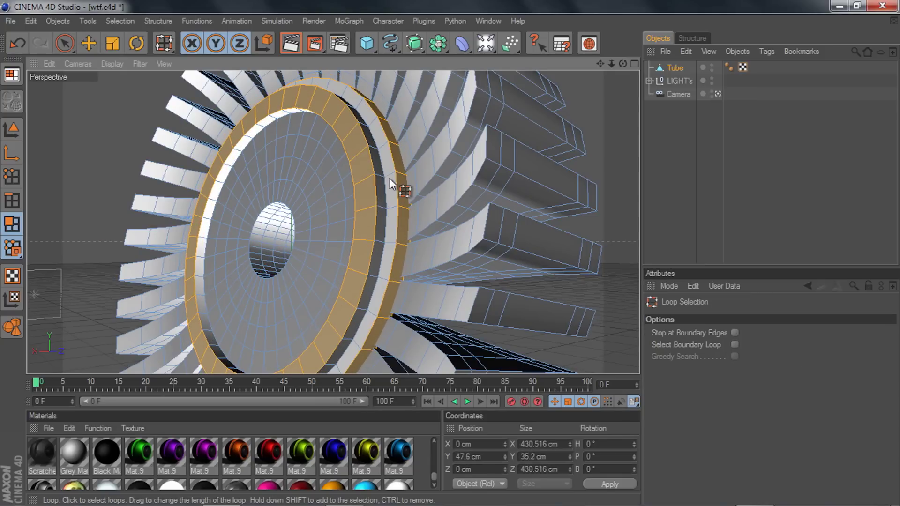
{"action": "left_click", "coordinate": [375, 176], "text": "shift"}
{"action": "right_click", "coordinate": [44, 181]}
{"action": "left_click", "coordinate": [92, 269]}
{"action": "left_click_drag", "start_coordinate": [91, 229], "coordinate": [129, 223]}
{"action": "key", "text": "ctrl+z"}
Step: Loop-select only the outermost rim loop of the collar, right next to the spikes
{"action": "scroll", "coordinate": [300, 216], "scroll_direction": "up", "scroll_amount": 4}
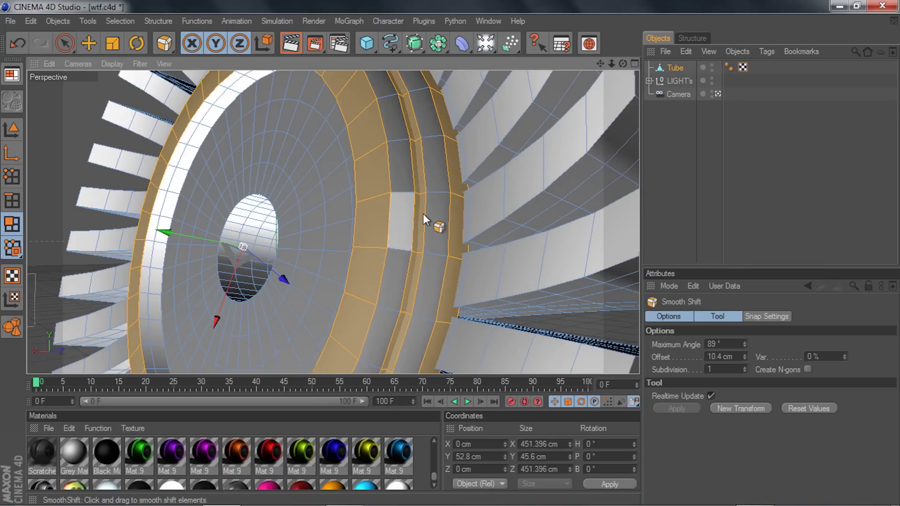
{"action": "scroll", "coordinate": [423, 214], "scroll_direction": "down", "scroll_amount": 1}
{"action": "key", "text": "u"}
{"action": "key", "text": "l"}
{"action": "left_click", "coordinate": [447, 201]}
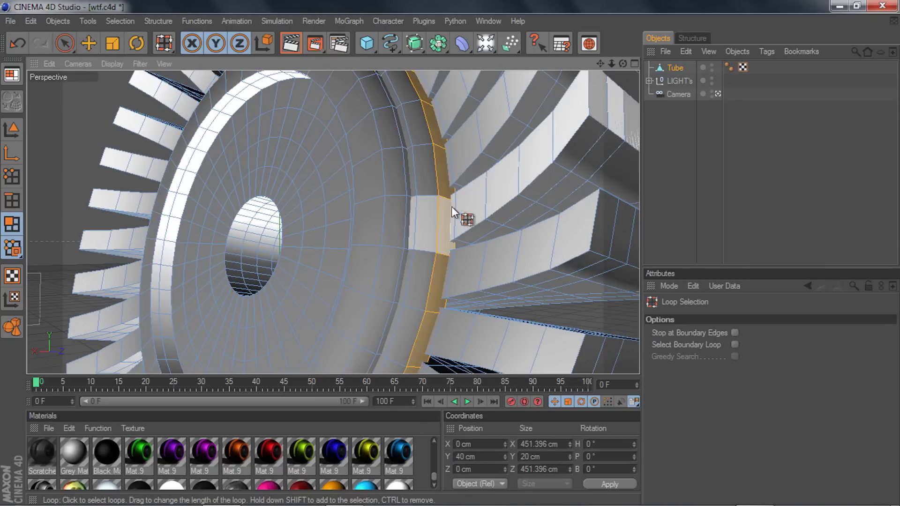
{"action": "left_click_drag", "start_coordinate": [624, 63], "coordinate": [605, 65]}
Step: Matrix Extrude the collar's rim loop in 5 steps, with scales of 106%, 72% and 80%
{"action": "right_click", "coordinate": [89, 193]}
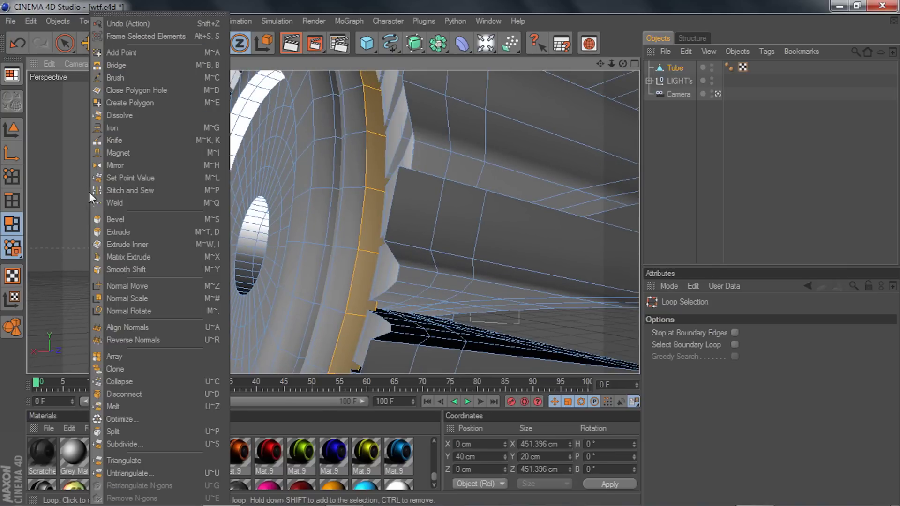
{"action": "left_click", "coordinate": [125, 258]}
{"action": "mouse_move", "coordinate": [98, 229]}
{"action": "left_mouse_down"}
{"action": "mouse_move", "coordinate": [131, 229]}
{"action": "mouse_move", "coordinate": [109, 240]}
{"action": "left_mouse_up"}
{"action": "left_click_drag", "start_coordinate": [733, 370], "coordinate": [782, 402]}
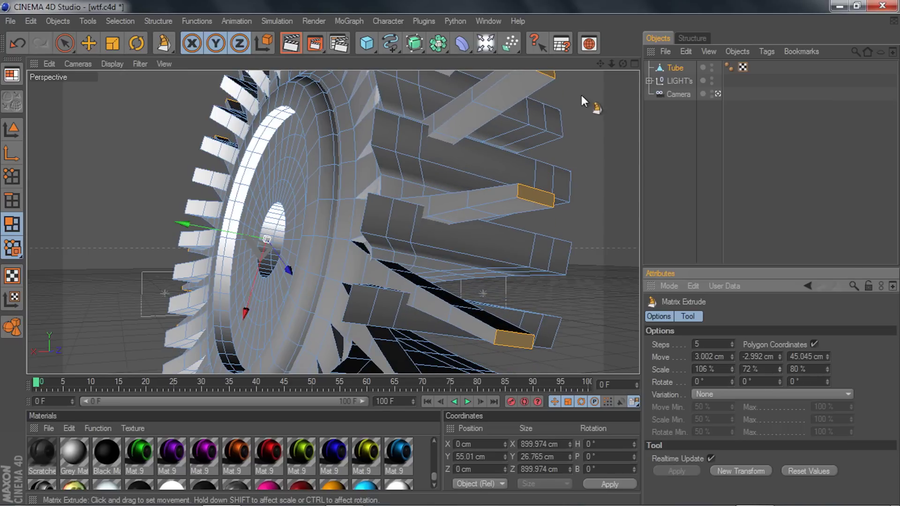
Step: Shorten the new spikes to a Z move of about 12 cm, with X scale 131% and Y move about -1 cm
{"action": "left_click_drag", "start_coordinate": [613, 67], "coordinate": [708, 263]}
{"action": "mouse_move", "coordinate": [828, 357]}
{"action": "left_mouse_down"}
{"action": "mouse_move", "coordinate": [829, 377]}
{"action": "mouse_move", "coordinate": [829, 358]}
{"action": "left_mouse_up"}
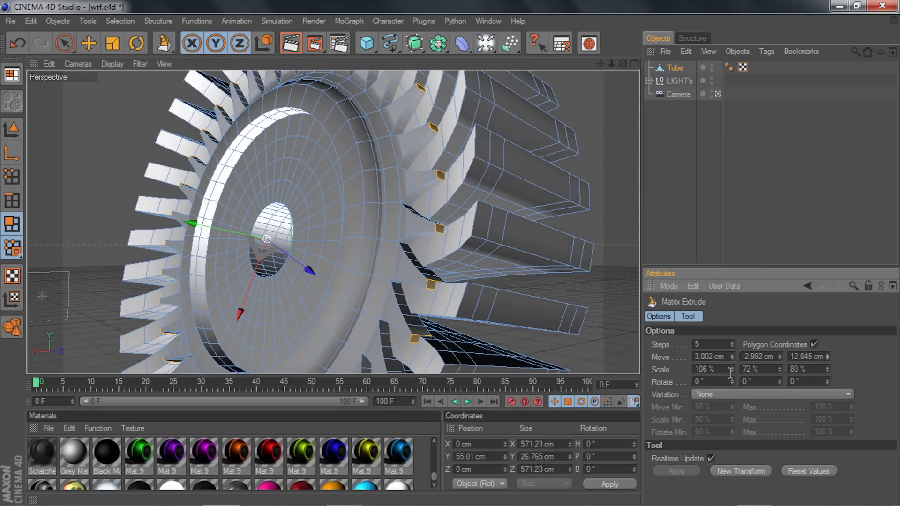
{"action": "left_click_drag", "start_coordinate": [733, 367], "coordinate": [733, 355]}
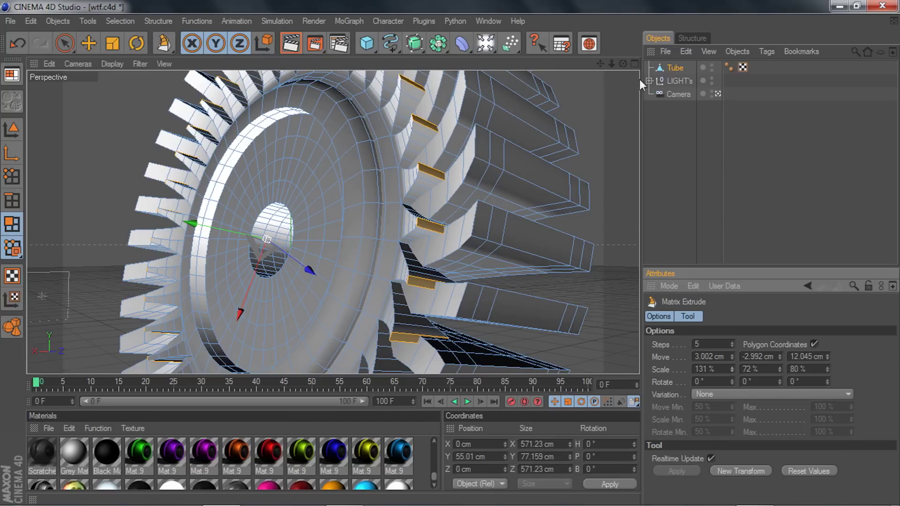
{"action": "left_click", "coordinate": [778, 355]}
{"action": "left_click", "coordinate": [778, 356]}
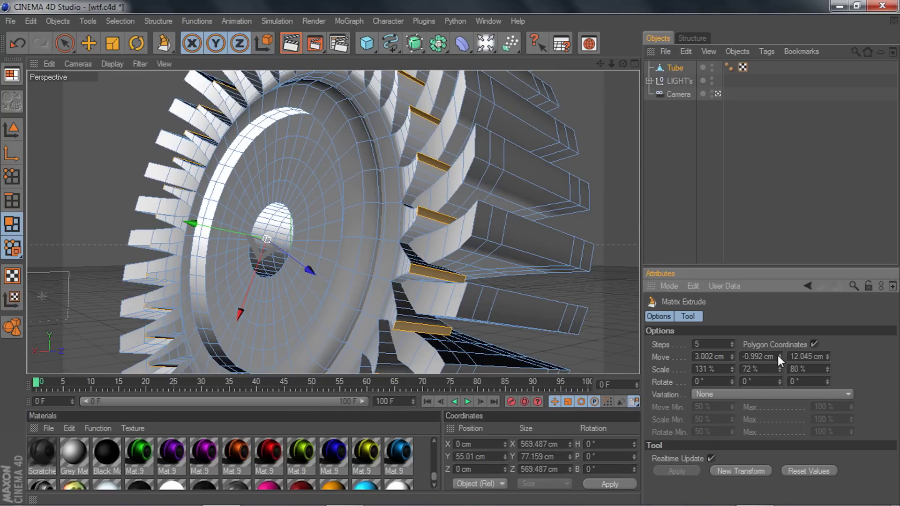
Step: Inset the end faces of the short spikes with Extrude Inner and push them outward with Smooth Shift
{"action": "left_click_drag", "start_coordinate": [623, 63], "coordinate": [525, 88]}
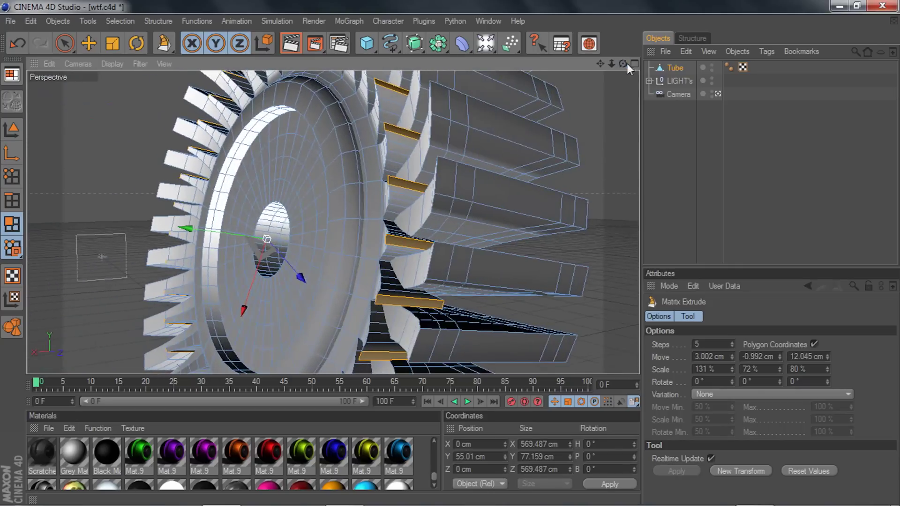
{"action": "right_click", "coordinate": [604, 199]}
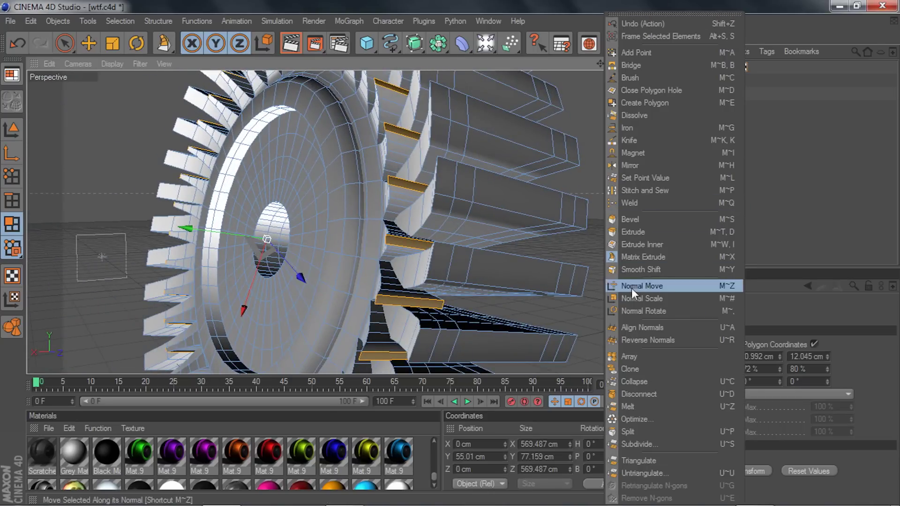
{"action": "left_click", "coordinate": [641, 247]}
{"action": "left_click_drag", "start_coordinate": [599, 68], "coordinate": [557, 123]}
{"action": "left_click_drag", "start_coordinate": [604, 63], "coordinate": [606, 63]}
{"action": "left_click_drag", "start_coordinate": [590, 219], "coordinate": [578, 219]}
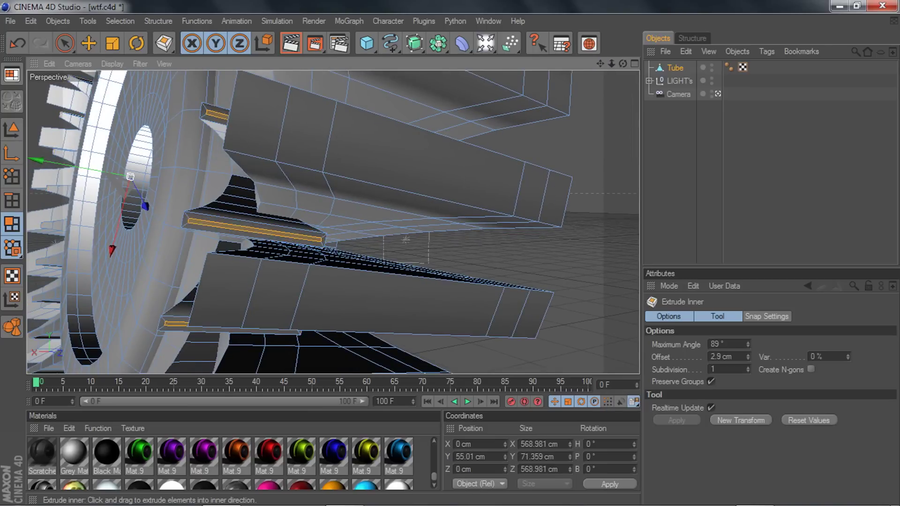
{"action": "right_click", "coordinate": [590, 226]}
{"action": "left_click", "coordinate": [623, 270]}
Step: Inset the short spikes' end faces by 1 cm and Smooth Shift them outward by 3.7 cm
{"action": "right_click", "coordinate": [590, 262]}
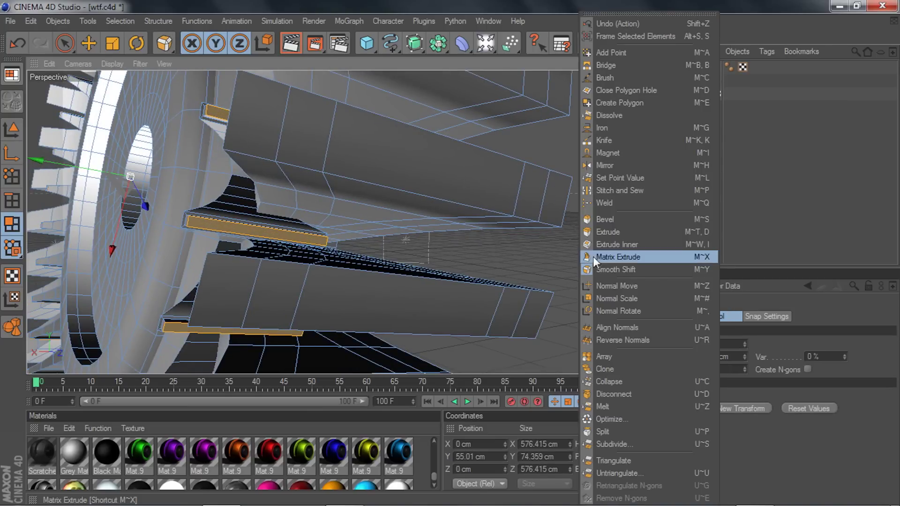
{"action": "left_click", "coordinate": [608, 245]}
{"action": "right_click", "coordinate": [559, 247]}
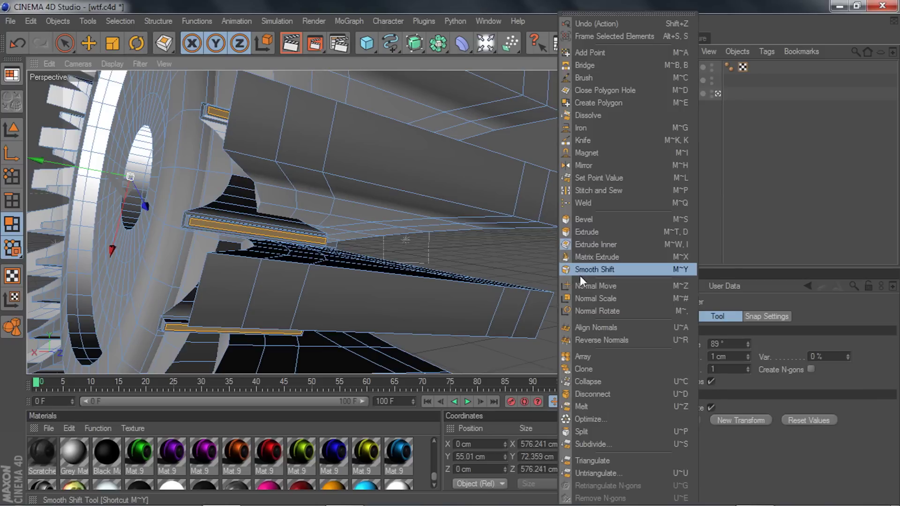
{"action": "left_click", "coordinate": [583, 271]}
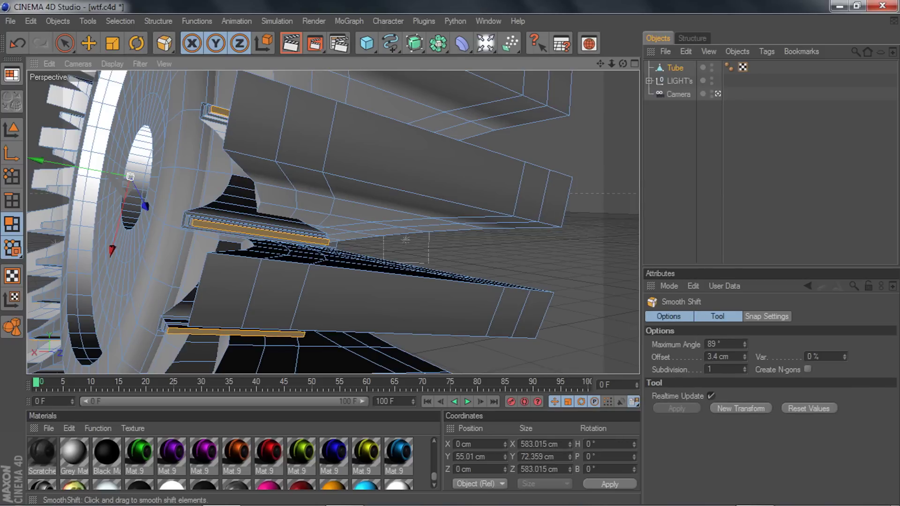
Step: Inset the short spikes' end faces once more and Smooth Shift them outward by 4 cm
{"action": "right_click", "coordinate": [568, 268]}
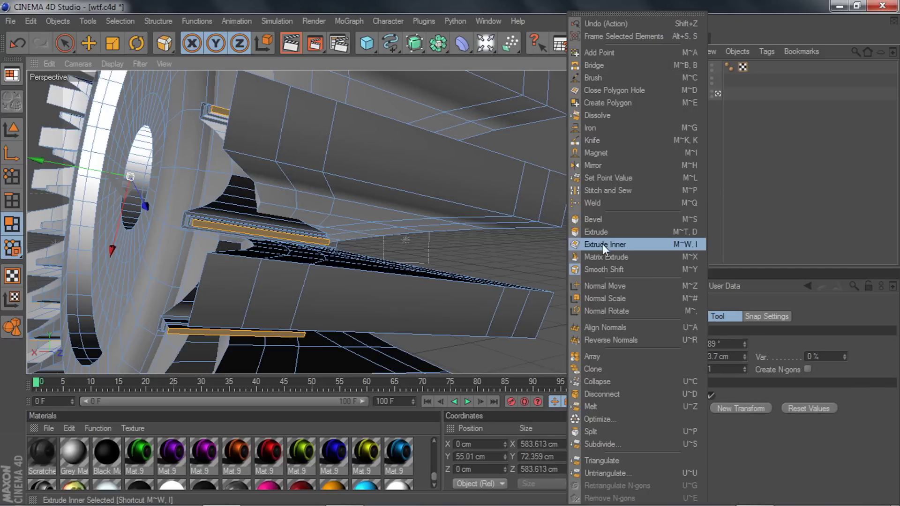
{"action": "left_click", "coordinate": [605, 245]}
{"action": "right_click", "coordinate": [592, 255]}
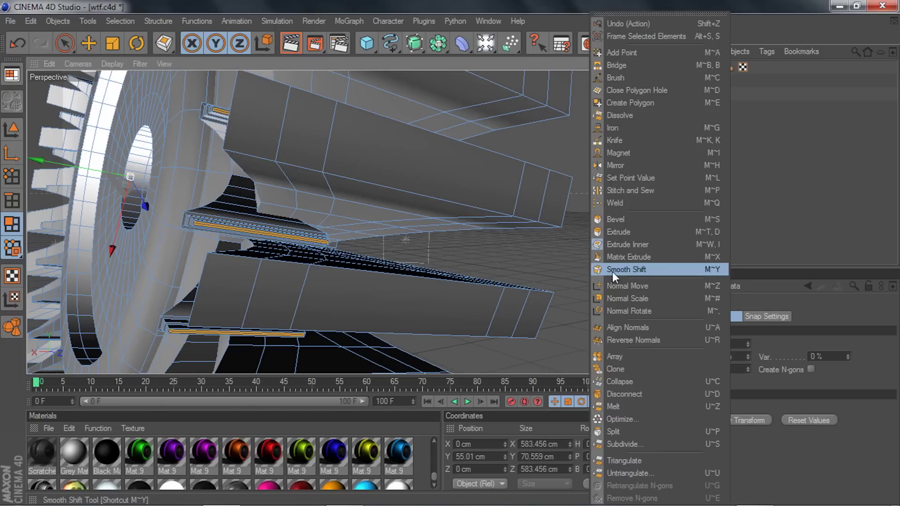
{"action": "left_click", "coordinate": [614, 268]}
Step: Loop-select the three outer polygon rings of the tube's flat front face, leaving out the ring around the hole
{"action": "left_click_drag", "start_coordinate": [565, 245], "coordinate": [553, 196], "text": "alt"}
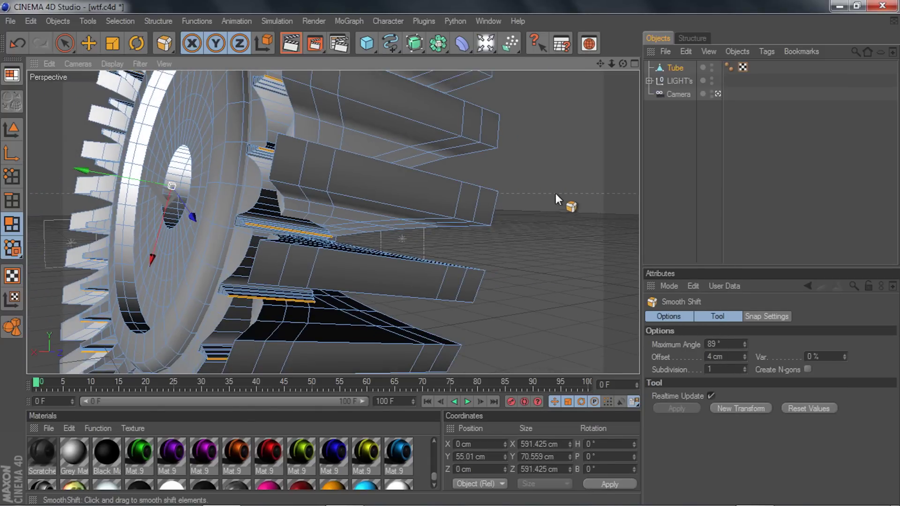
{"action": "left_click_drag", "start_coordinate": [624, 64], "coordinate": [761, 135]}
{"action": "key", "text": "u"}
{"action": "key", "text": "l"}
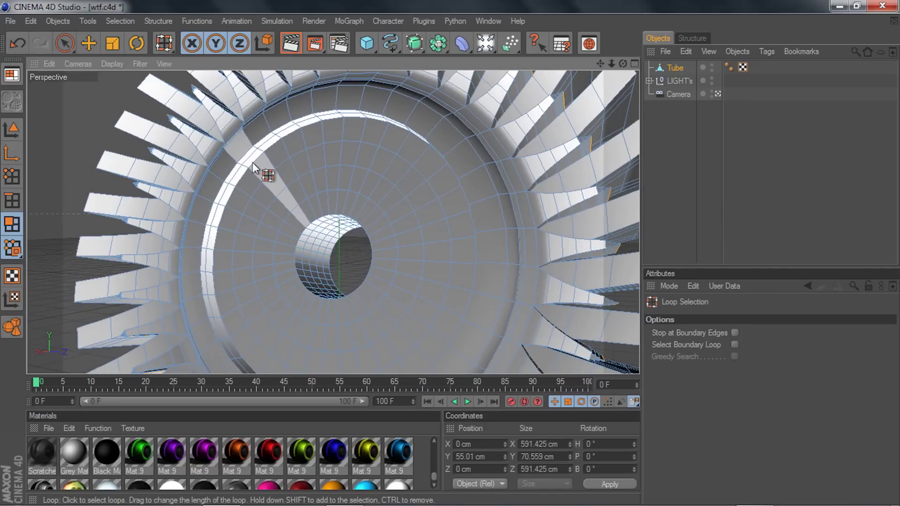
{"action": "left_click", "coordinate": [295, 177]}
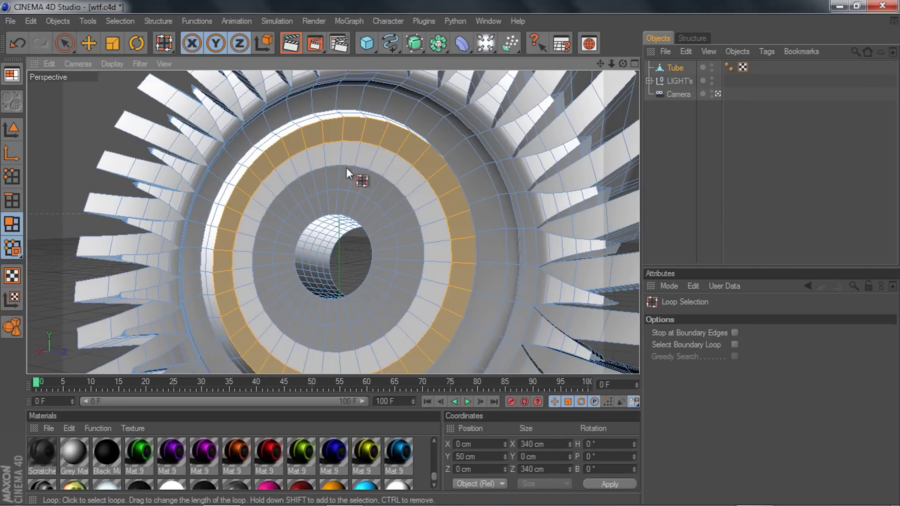
{"action": "left_click_drag", "start_coordinate": [266, 190], "coordinate": [289, 231], "text": "shift"}
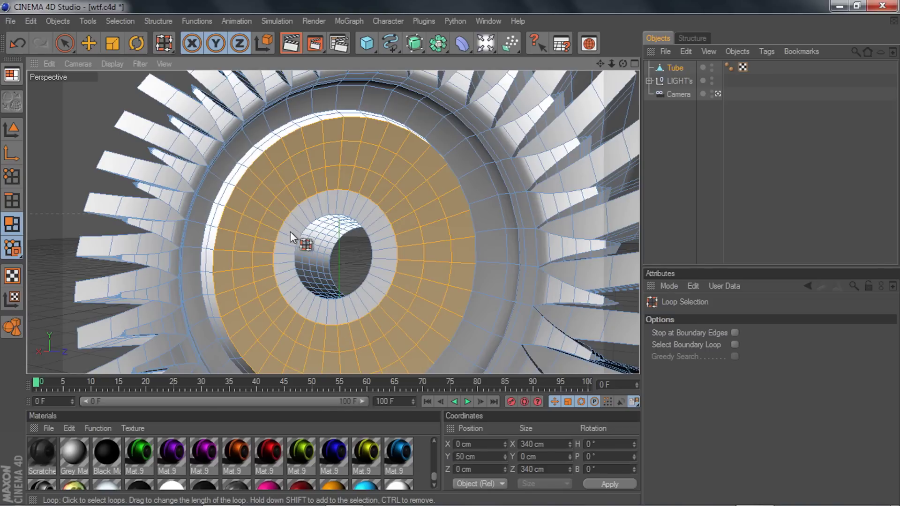
Step: Matrix Extrude the three selected front rings with a move of 1.804, 6.204 and 3.939 cm and an X scale of 91%
{"action": "right_click", "coordinate": [60, 151]}
{"action": "left_click", "coordinate": [102, 257]}
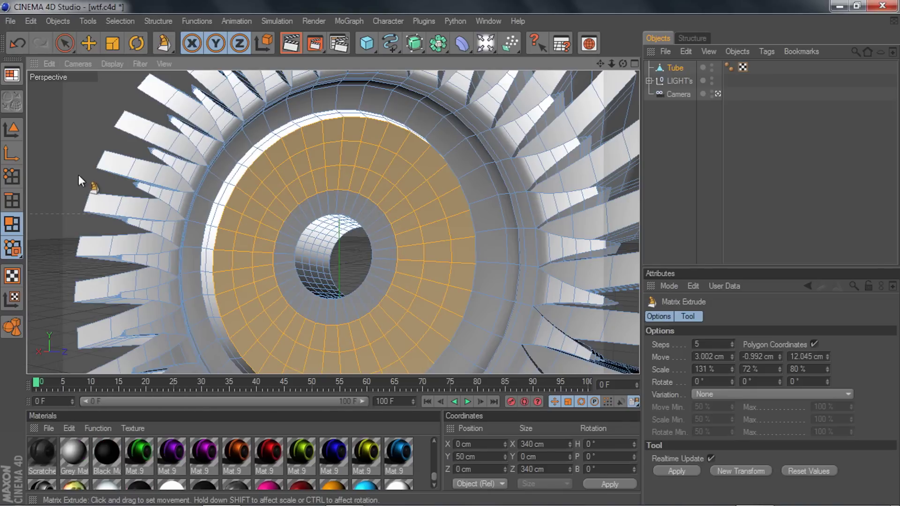
{"action": "left_click_drag", "start_coordinate": [331, 257], "coordinate": [319, 253]}
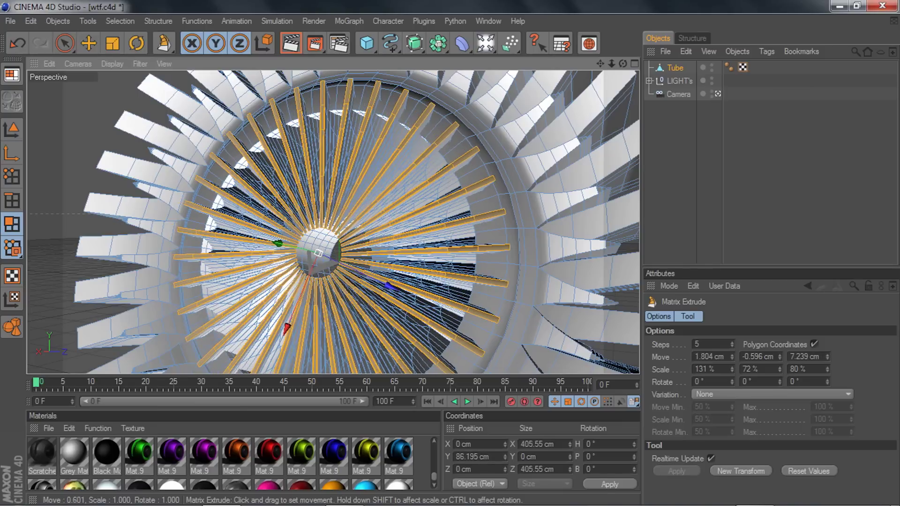
{"action": "left_click_drag", "start_coordinate": [732, 369], "coordinate": [709, 369]}
{"action": "left_click_drag", "start_coordinate": [827, 359], "coordinate": [805, 356]}
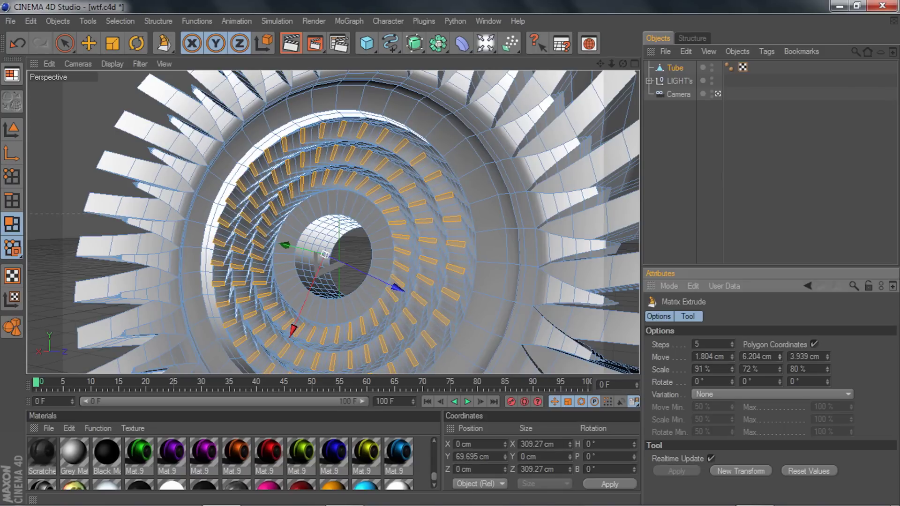
{"action": "left_click_drag", "start_coordinate": [622, 63], "coordinate": [644, 69]}
{"action": "scroll", "coordinate": [391, 193], "scroll_direction": "up", "scroll_amount": 7}
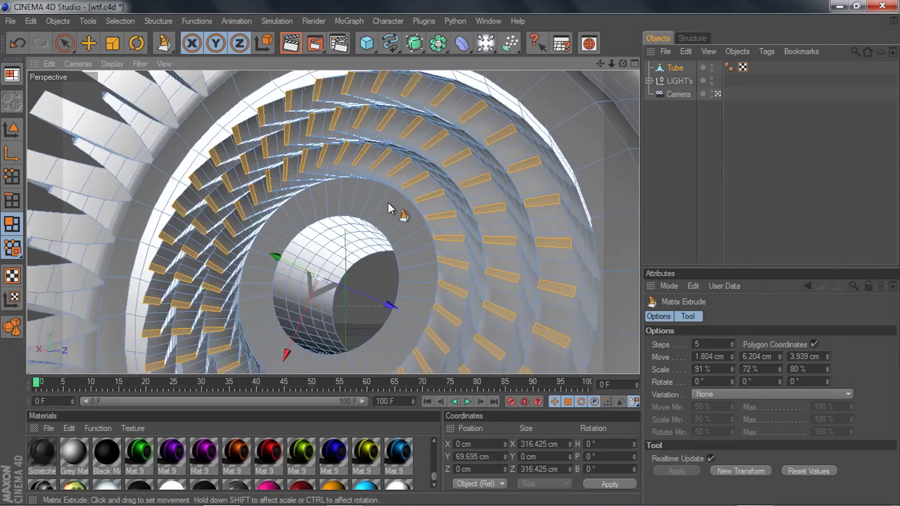
Step: Add the polygon loops on the central hole's inner wall to the current selection of extruded end faces
{"action": "key", "text": "u"}
{"action": "key", "text": "l"}
{"action": "scroll", "coordinate": [405, 254], "scroll_direction": "down", "scroll_amount": 5}
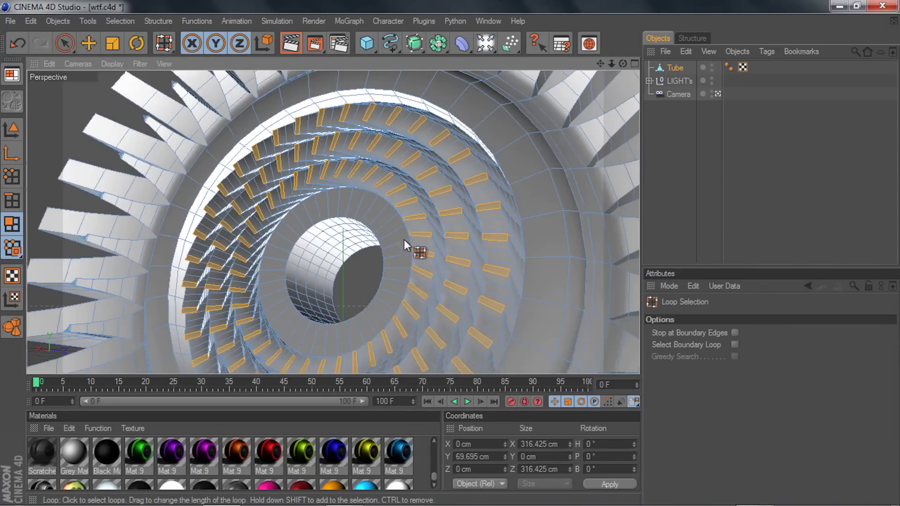
{"action": "mouse_move", "coordinate": [623, 61]}
{"action": "left_mouse_down"}
{"action": "mouse_move", "coordinate": [644, 63]}
{"action": "mouse_move", "coordinate": [623, 64]}
{"action": "left_mouse_up"}
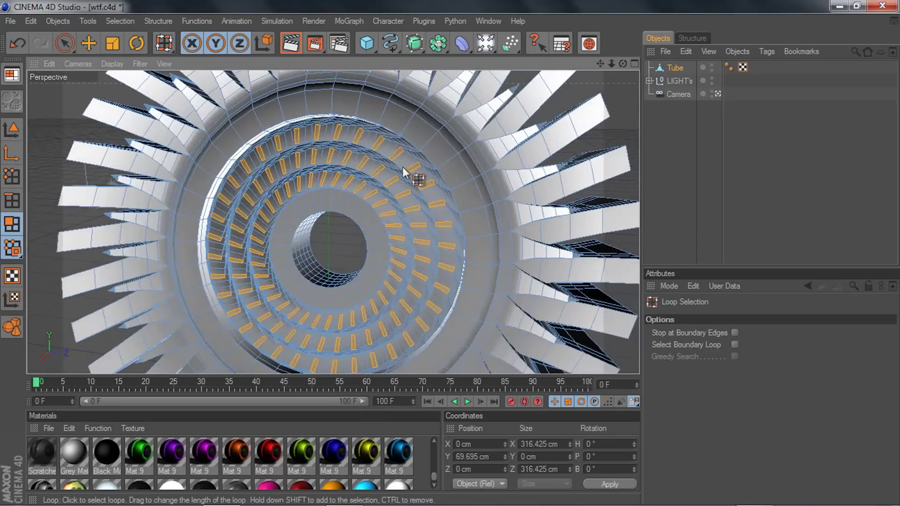
{"action": "mouse_move", "coordinate": [623, 64]}
{"action": "left_mouse_down"}
{"action": "mouse_move", "coordinate": [630, 61]}
{"action": "mouse_move", "coordinate": [623, 65]}
{"action": "left_mouse_up"}
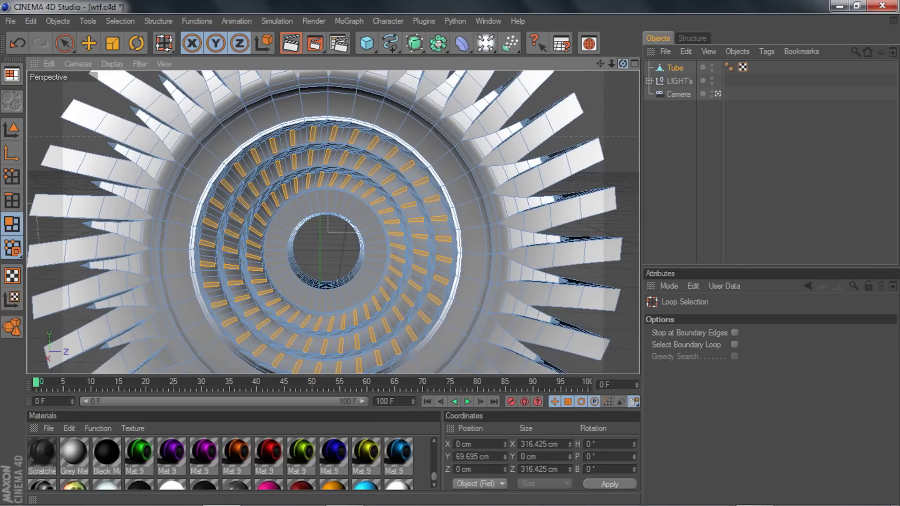
{"action": "scroll", "coordinate": [305, 257], "scroll_direction": "up", "scroll_amount": 5}
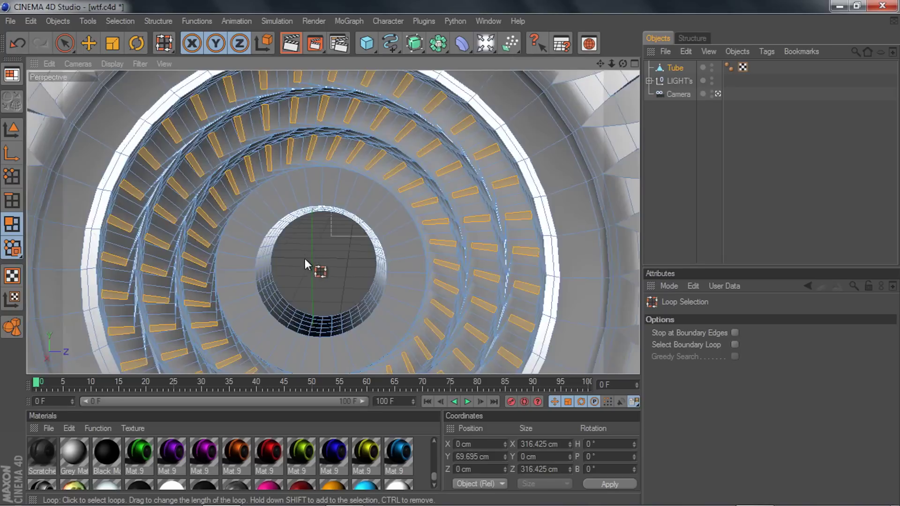
{"action": "middle_click_drag", "start_coordinate": [304, 301], "coordinate": [335, 250], "text": "alt"}
{"action": "left_click_drag", "start_coordinate": [336, 250], "coordinate": [285, 230], "text": "alt"}
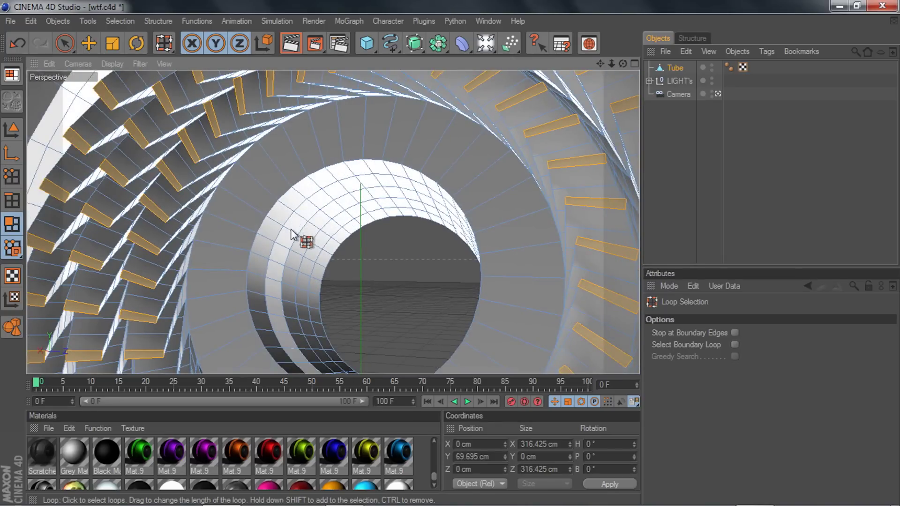
{"action": "left_click", "coordinate": [292, 235]}
{"action": "scroll", "coordinate": [317, 232], "scroll_direction": "down", "scroll_amount": 3}
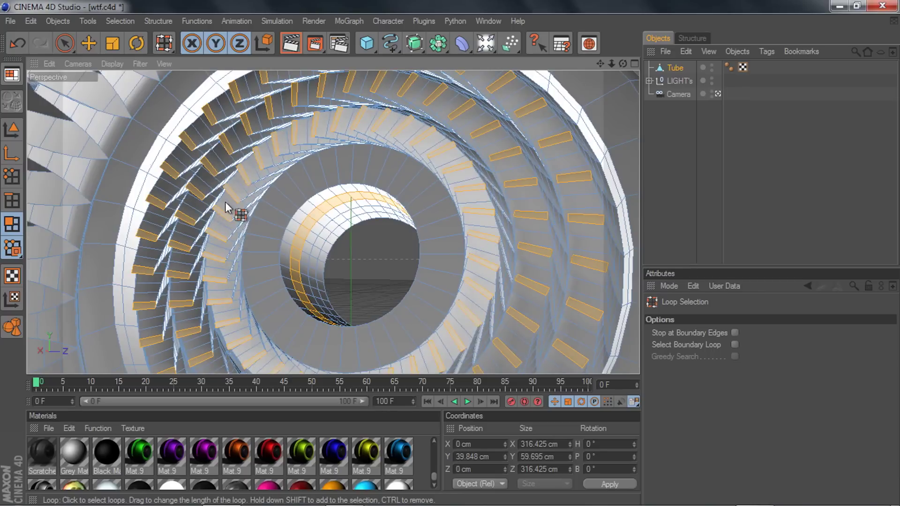
{"action": "left_click", "coordinate": [306, 233]}
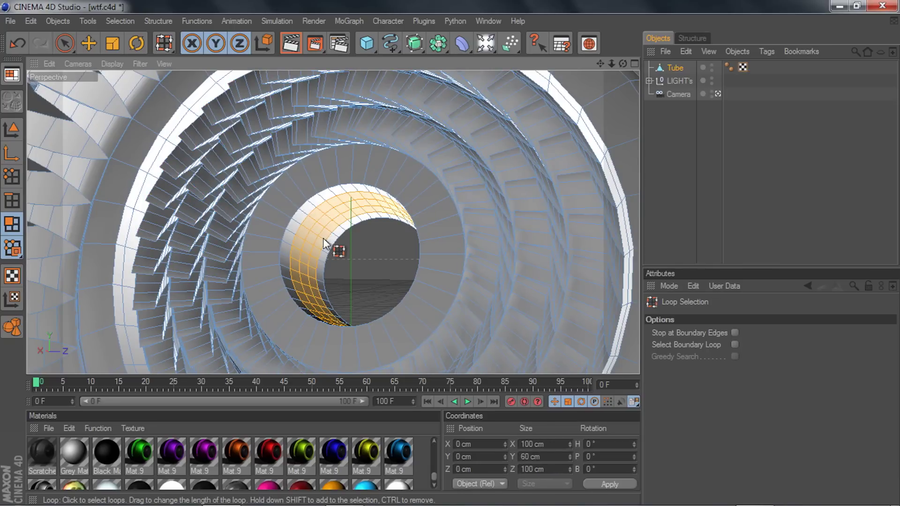
{"action": "key", "text": "ctrl+z"}
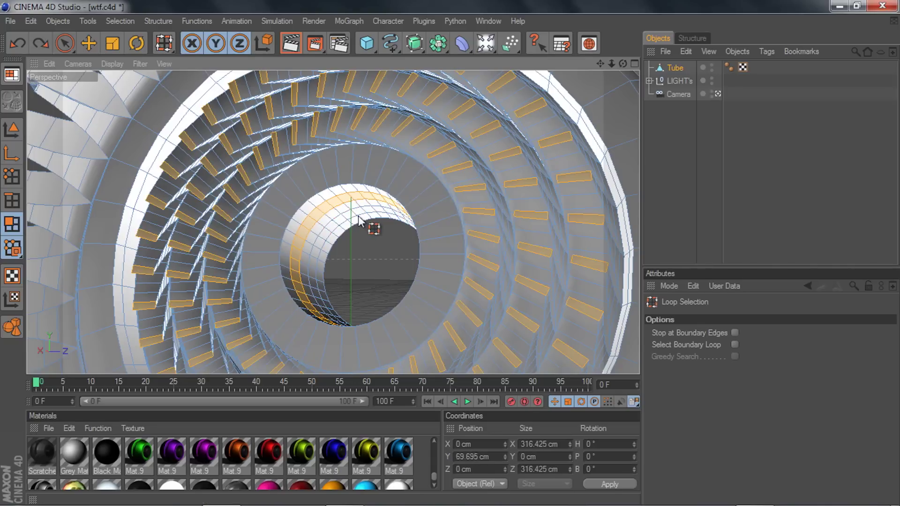
{"action": "left_click", "coordinate": [313, 242], "text": "shift"}
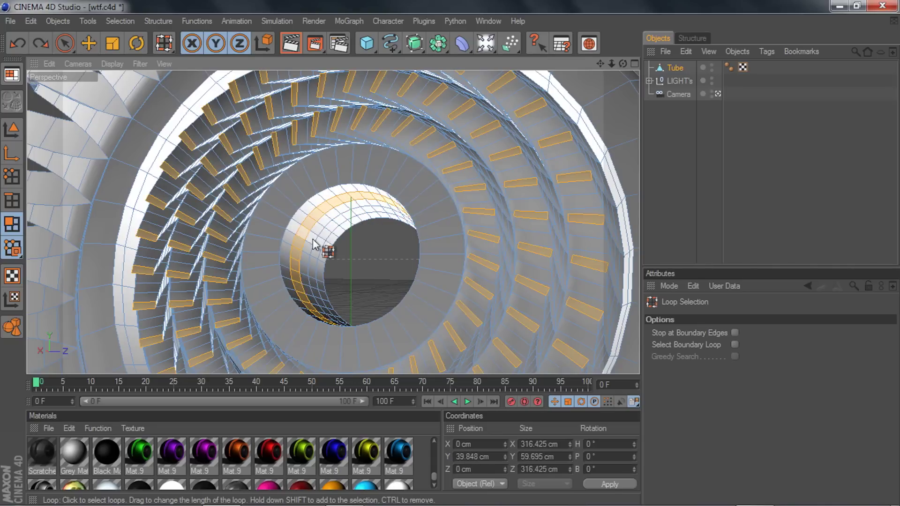
{"action": "key", "text": "ctrl+z"}
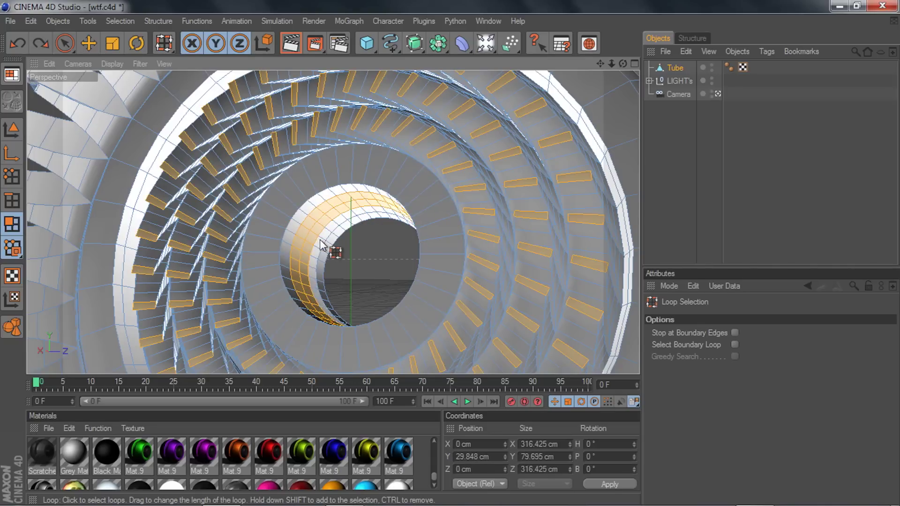
Step: Try to Smooth Shift the hole's wall loops together with the extruded end faces by 54 cm
{"action": "right_click", "coordinate": [55, 181]}
{"action": "left_click", "coordinate": [84, 326]}
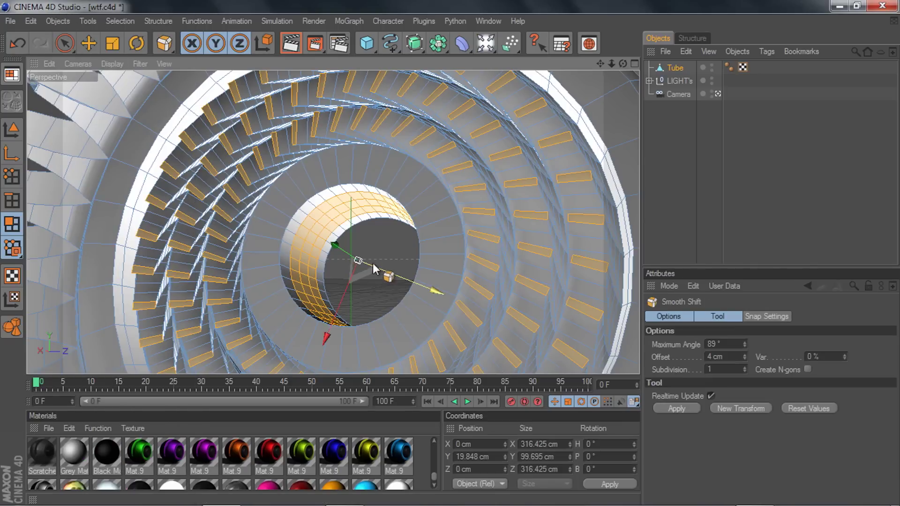
{"action": "left_click_drag", "start_coordinate": [85, 325], "coordinate": [96, 325]}
{"action": "left_click_drag", "start_coordinate": [353, 257], "coordinate": [347, 253]}
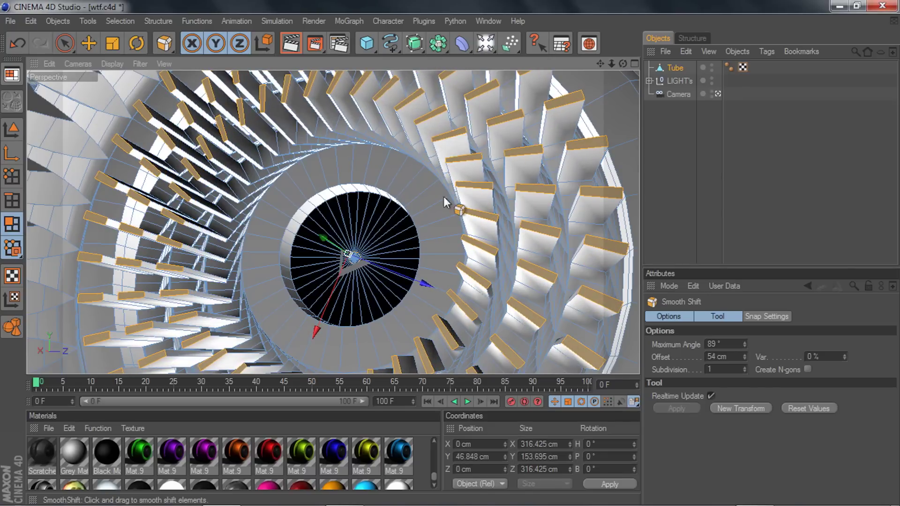
{"action": "key", "text": "ctrl+z"}
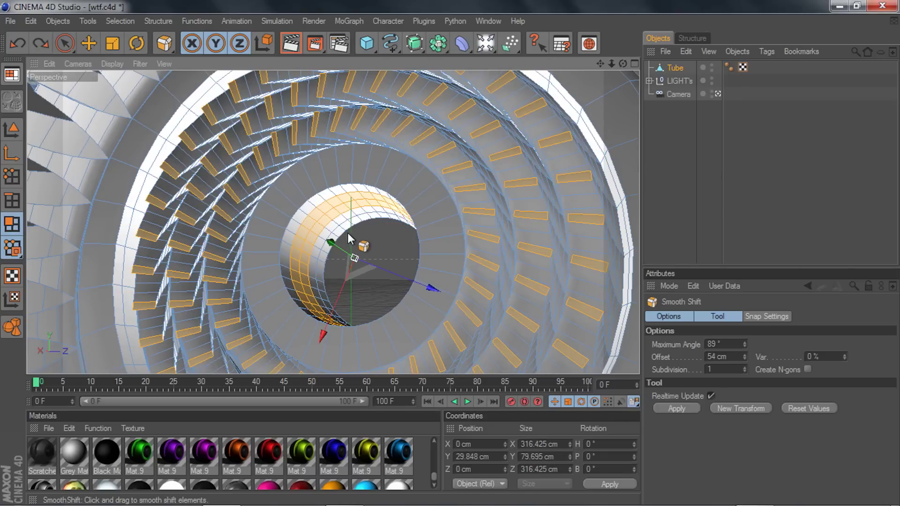
Step: Loop-select only the hole's inner wall loops and Smooth Shift them inward by about 49.5 cm to close the hole
{"action": "key", "text": "u"}
{"action": "key", "text": "l"}
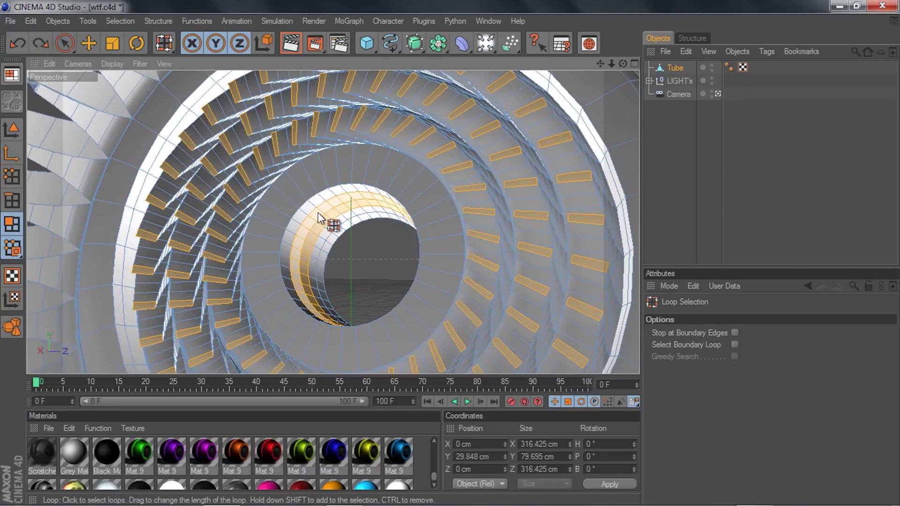
{"action": "left_click", "coordinate": [319, 214]}
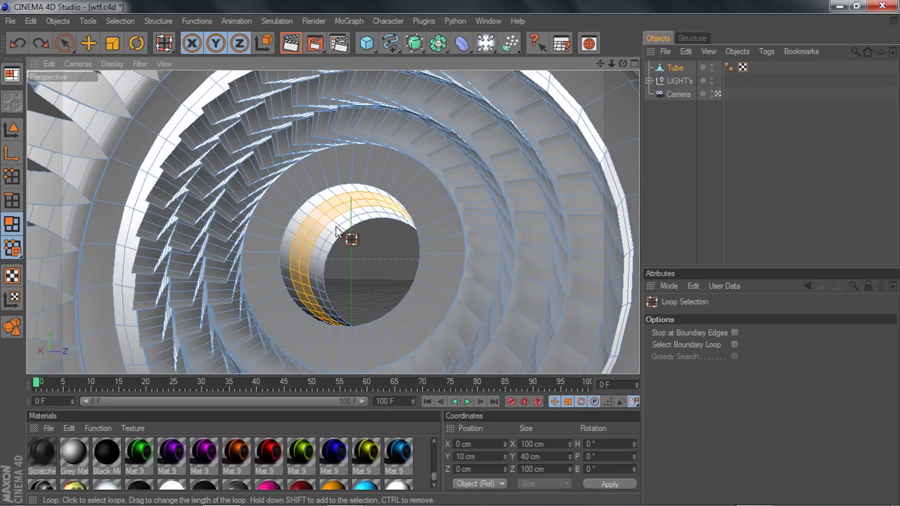
{"action": "right_click", "coordinate": [379, 233]}
{"action": "left_click", "coordinate": [414, 268]}
{"action": "left_click_drag", "start_coordinate": [378, 238], "coordinate": [365, 266]}
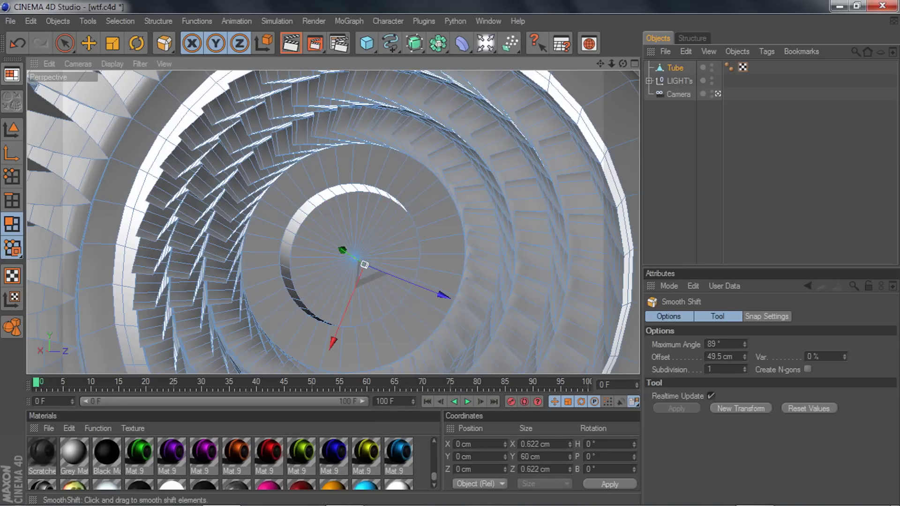
{"action": "right_click_drag", "start_coordinate": [385, 241], "coordinate": [263, 242], "text": "alt"}
{"action": "key", "text": "u"}
{"action": "key", "text": "l"}
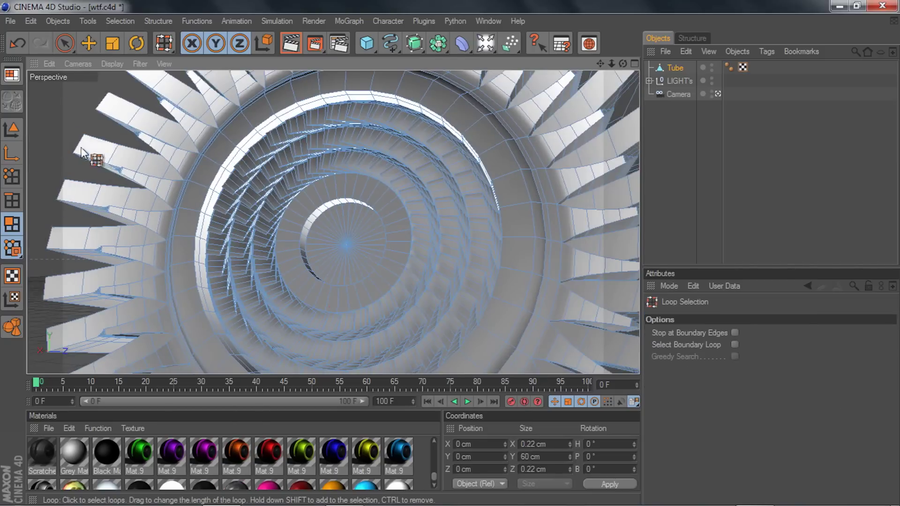
{"action": "right_click", "coordinate": [81, 155]}
{"action": "left_click", "coordinate": [96, 257]}
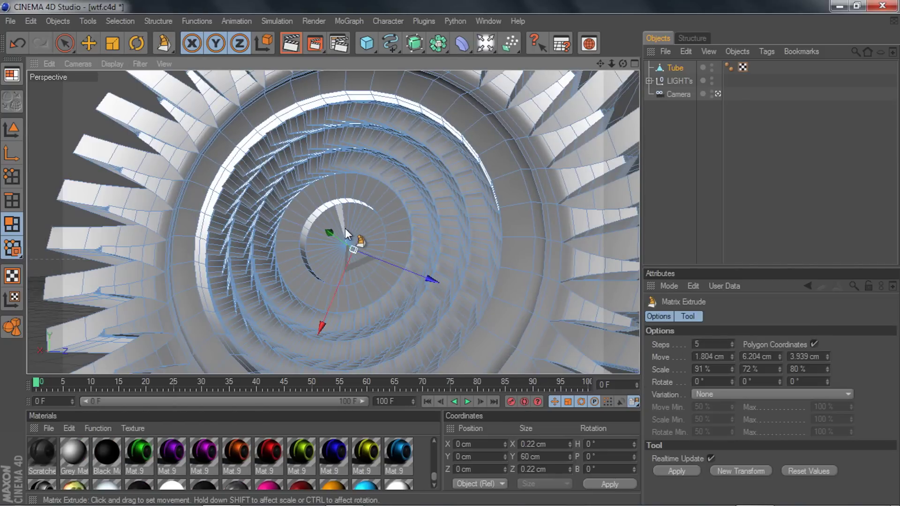
Step: Loop-select the disc closing the central hole and Matrix Extrude it with a move of 1.626, 5.59 and 3.549 cm
{"action": "key", "text": "u"}
{"action": "key", "text": "l"}
{"action": "left_click", "coordinate": [335, 227]}
{"action": "right_click", "coordinate": [53, 235]}
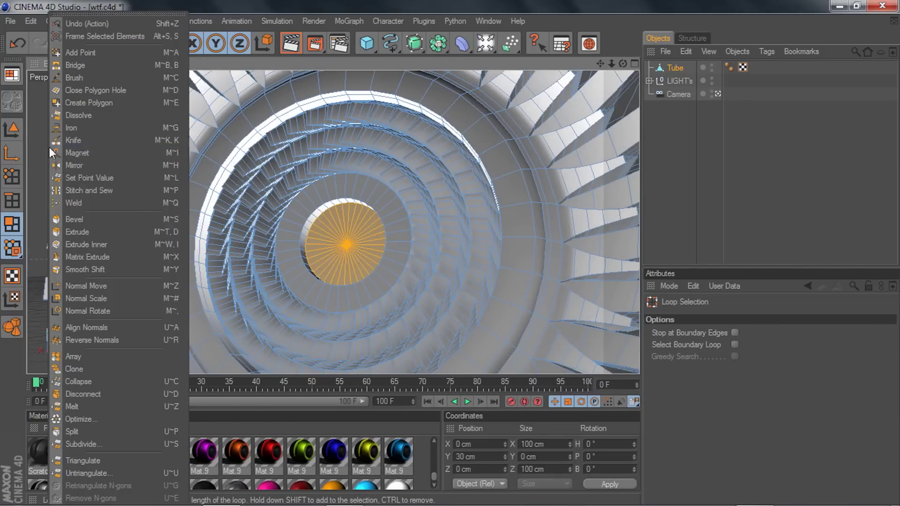
{"action": "left_click", "coordinate": [87, 256]}
{"action": "left_click_drag", "start_coordinate": [63, 168], "coordinate": [105, 167]}
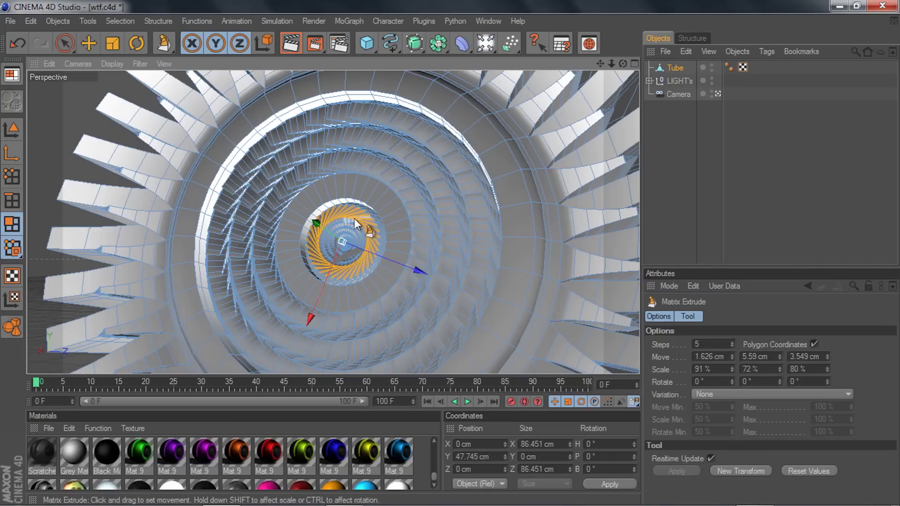
Step: Loop-select the flat ring around the central hole and inset it by 6.4 cm with Extrude Inner
{"action": "key", "text": "u"}
{"action": "key", "text": "l"}
{"action": "left_click", "coordinate": [303, 199]}
{"action": "right_click", "coordinate": [37, 143]}
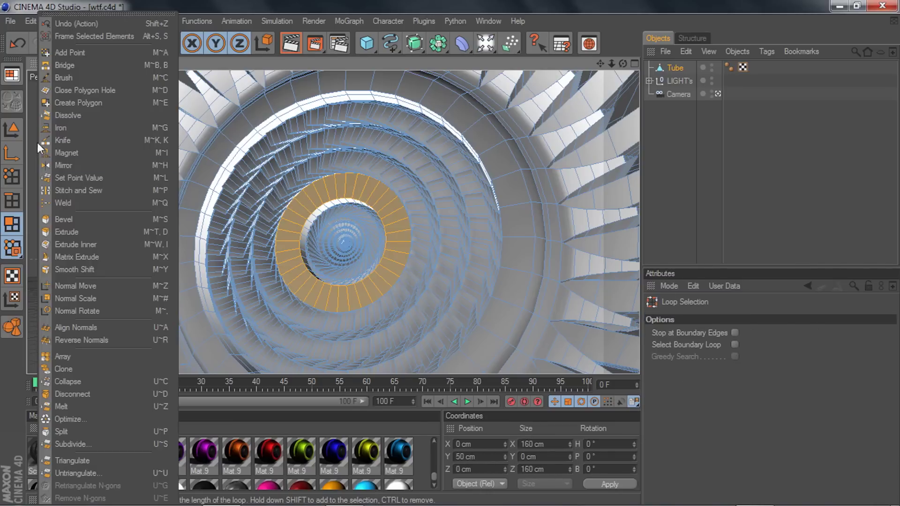
{"action": "left_click", "coordinate": [76, 244]}
{"action": "left_click_drag", "start_coordinate": [103, 244], "coordinate": [123, 244]}
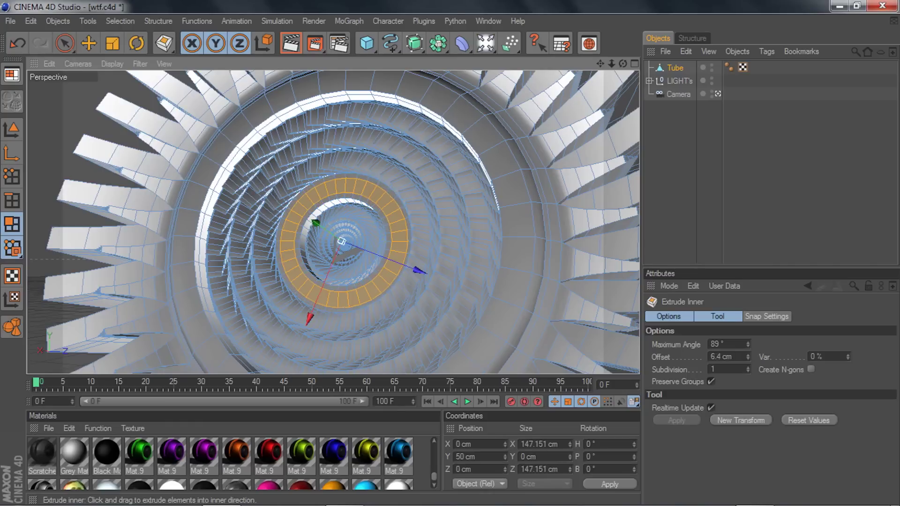
Step: Matrix Extrude the inset ring around the central hole with a move of 0.489, 1.682 and 1.068 cm
{"action": "right_click", "coordinate": [56, 155]}
{"action": "left_click", "coordinate": [85, 257]}
{"action": "mouse_move", "coordinate": [72, 209]}
{"action": "left_mouse_down"}
{"action": "mouse_move", "coordinate": [110, 211]}
{"action": "mouse_move", "coordinate": [87, 210]}
{"action": "left_mouse_up"}
{"action": "scroll", "coordinate": [301, 151], "scroll_direction": "down", "scroll_amount": 8}
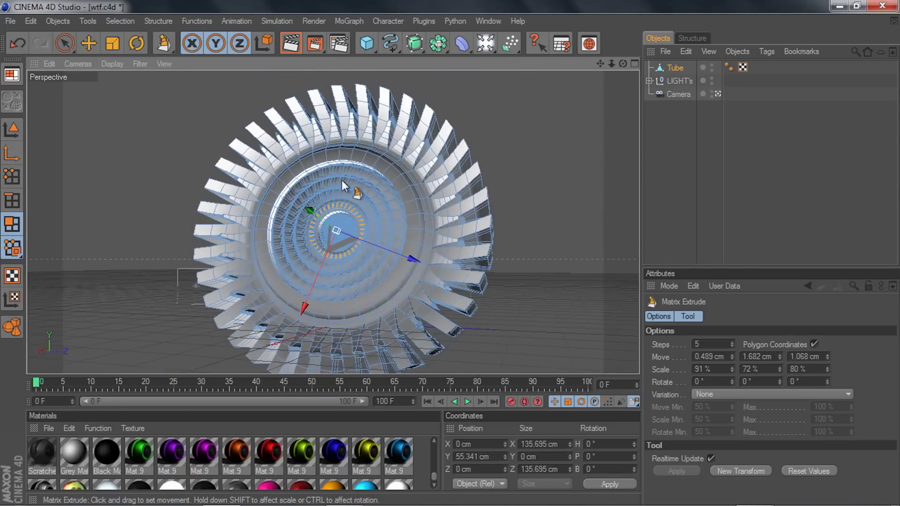
{"action": "scroll", "coordinate": [353, 196], "scroll_direction": "up", "scroll_amount": 5}
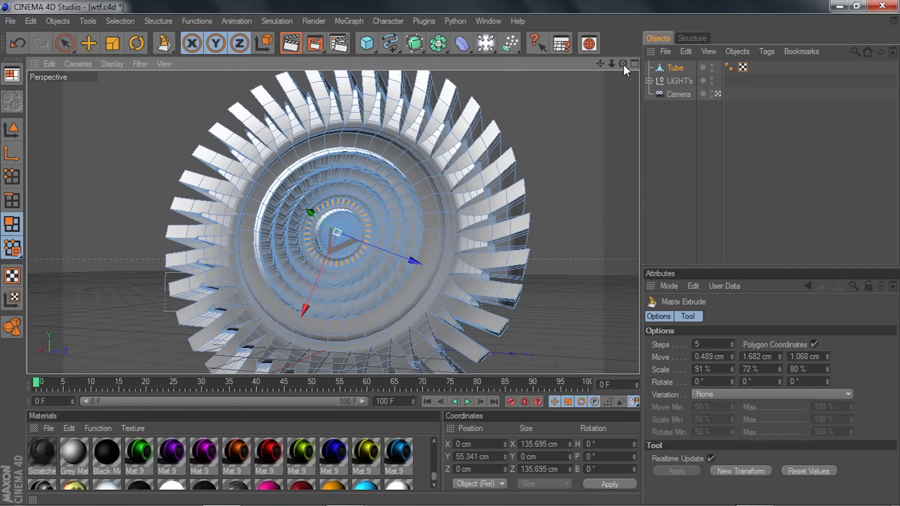
{"action": "left_click_drag", "start_coordinate": [624, 64], "coordinate": [568, 87]}
{"action": "right_click", "coordinate": [606, 149]}
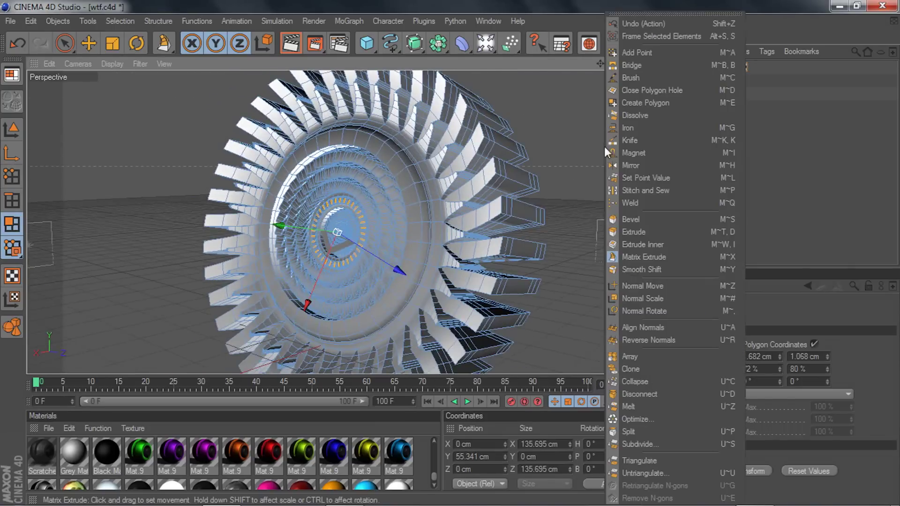
{"action": "left_click", "coordinate": [609, 63]}
{"action": "left_click_drag", "start_coordinate": [623, 65], "coordinate": [647, 66]}
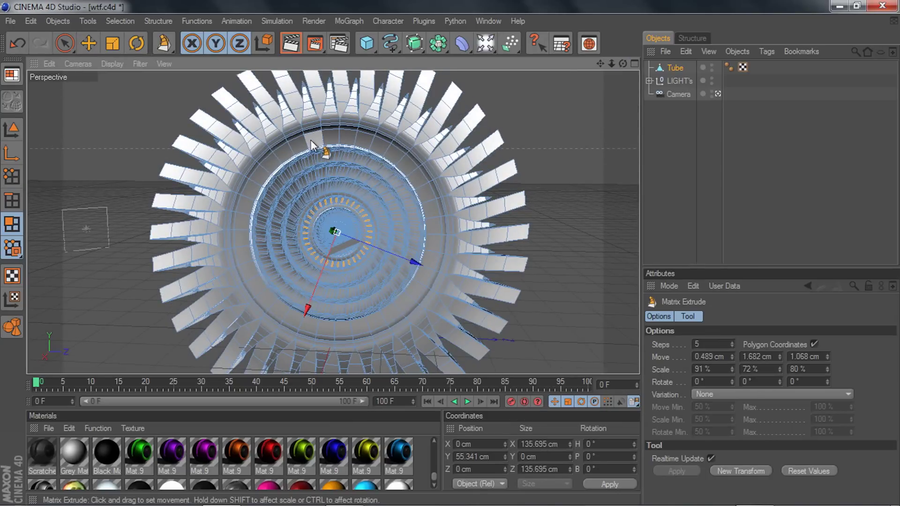
Step: Try the red Mat.9 material on the tube and delete its texture tag
{"action": "left_click", "coordinate": [668, 70]}
{"action": "left_click_drag", "start_coordinate": [272, 433], "coordinate": [689, 127]}
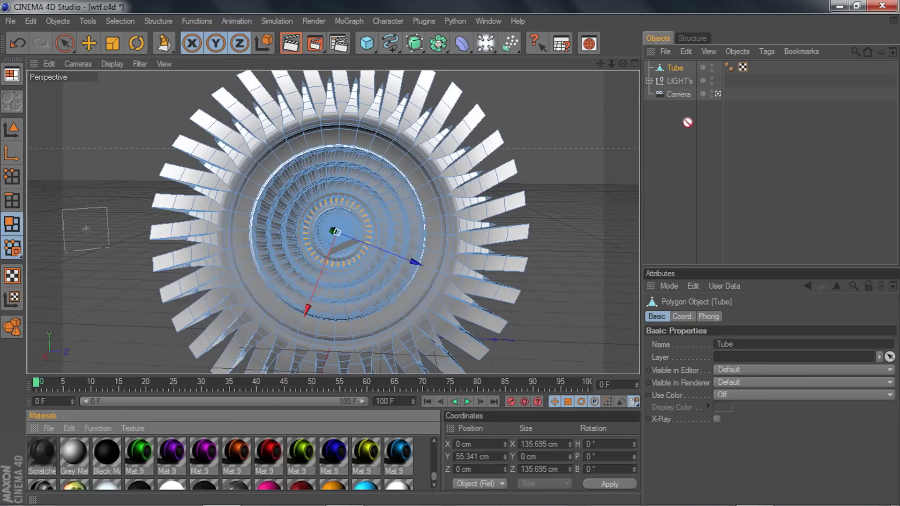
{"action": "left_click_drag", "start_coordinate": [673, 66], "coordinate": [676, 69]}
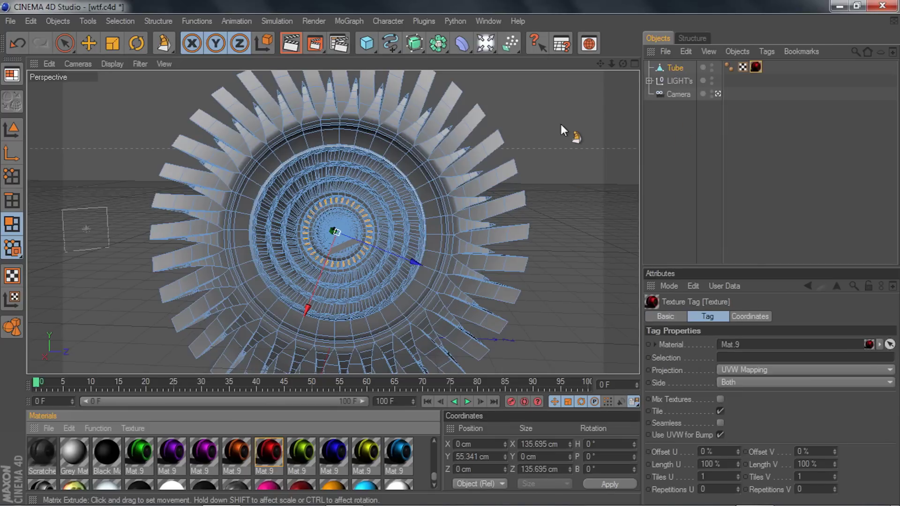
{"action": "mouse_move", "coordinate": [623, 64]}
{"action": "left_mouse_down"}
{"action": "mouse_move", "coordinate": [607, 65]}
{"action": "mouse_move", "coordinate": [605, 54]}
{"action": "mouse_move", "coordinate": [624, 55]}
{"action": "left_mouse_up"}
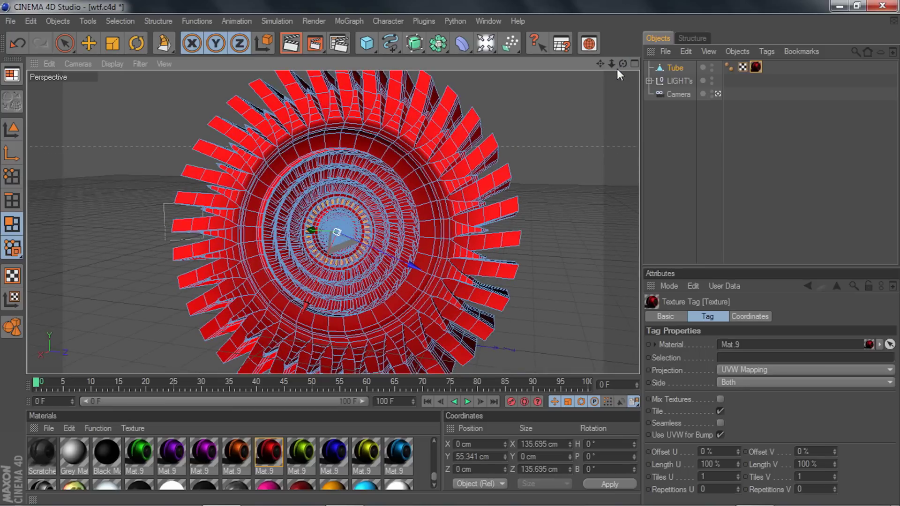
{"action": "key", "text": "Delete"}
Step: Loop-select the three stepped toothed rings inside the wheel and try the red Mat.9 material on them
{"action": "left_click", "coordinate": [673, 68]}
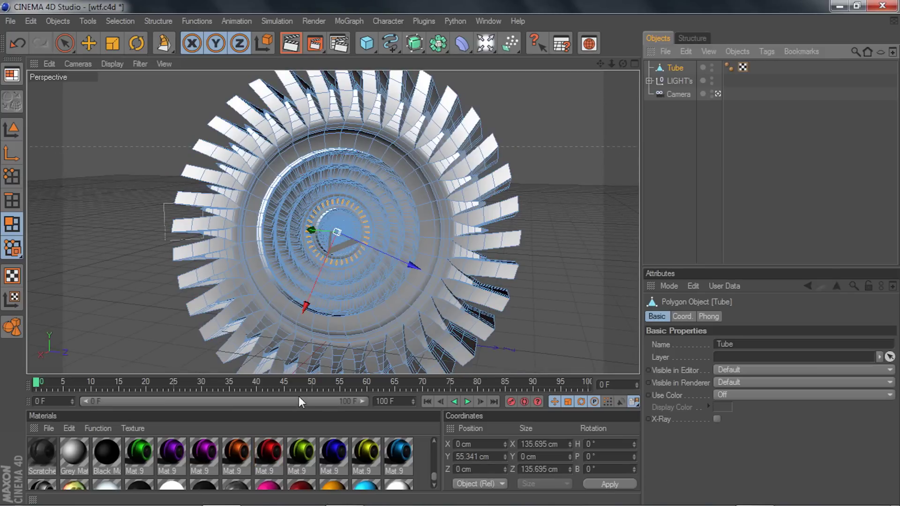
{"action": "key", "text": "u"}
{"action": "key", "text": "l"}
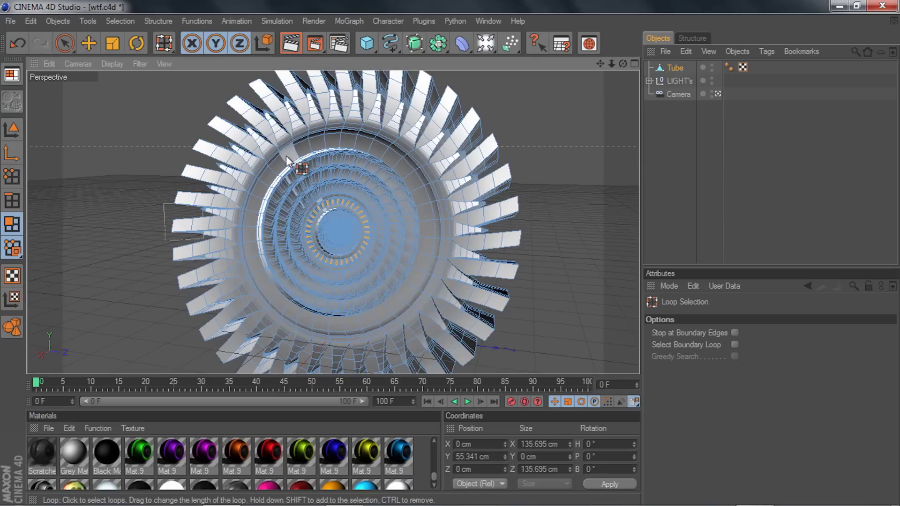
{"action": "left_click", "coordinate": [299, 170]}
{"action": "left_click", "coordinate": [304, 181]}
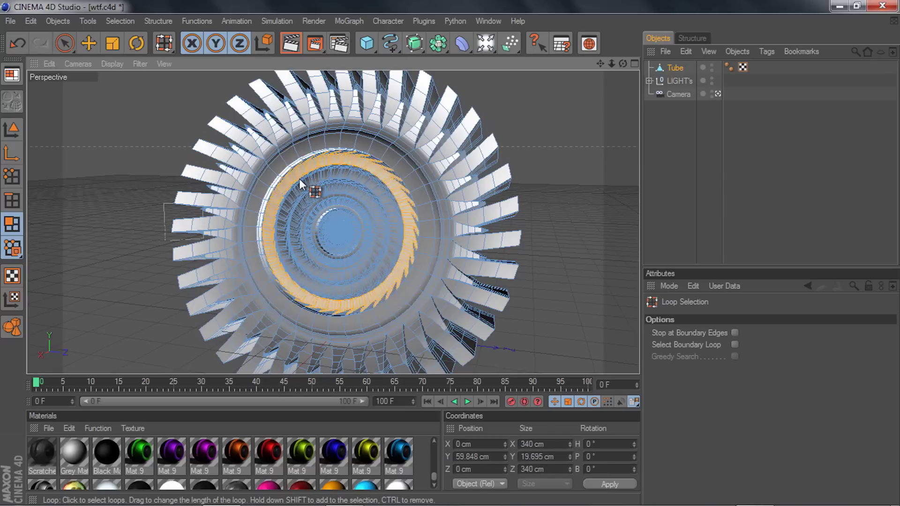
{"action": "left_click", "coordinate": [312, 186], "text": "shift"}
{"action": "left_click", "coordinate": [315, 194], "text": "shift"}
{"action": "left_click_drag", "start_coordinate": [272, 452], "coordinate": [290, 231]}
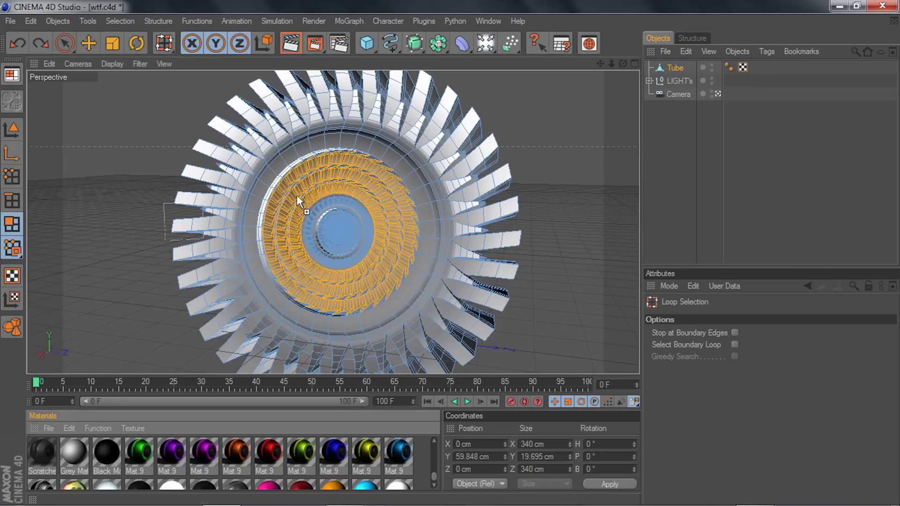
{"action": "left_click_drag", "start_coordinate": [297, 197], "coordinate": [299, 197]}
{"action": "key", "text": "ctrl+z"}
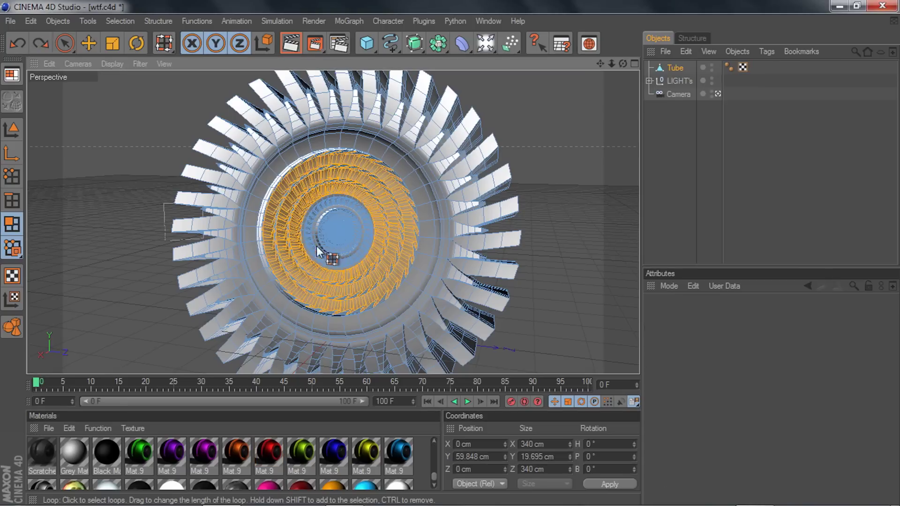
Step: Loop-select the flat ring inside the spikes together with the three toothed rings it encloses
{"action": "right_click_drag", "start_coordinate": [316, 246], "coordinate": [482, 178], "text": "alt"}
{"action": "left_click_drag", "start_coordinate": [620, 68], "coordinate": [615, 64]}
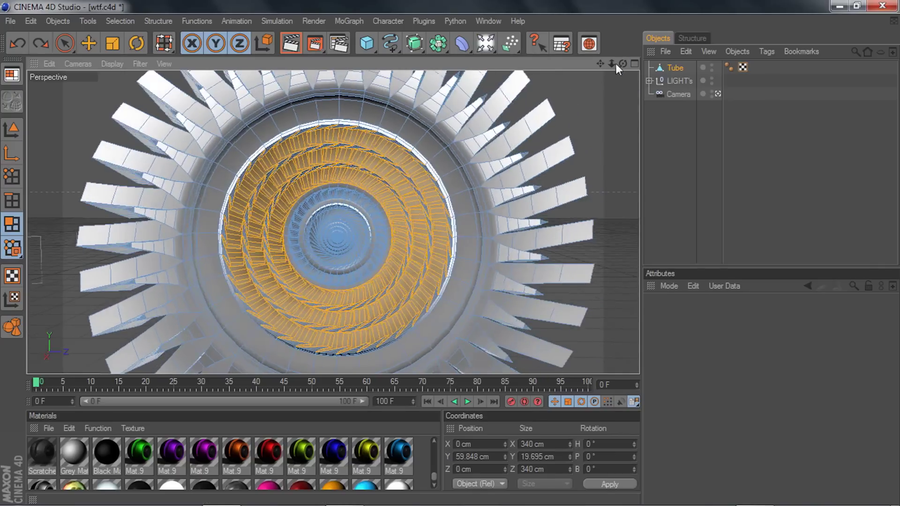
{"action": "left_click", "coordinate": [263, 142]}
{"action": "left_click", "coordinate": [263, 141]}
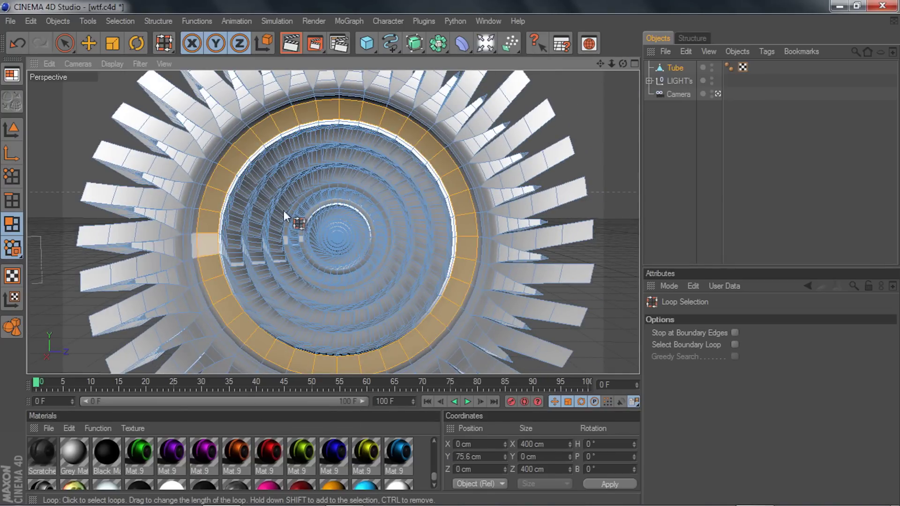
{"action": "left_click", "coordinate": [267, 168], "text": "shift"}
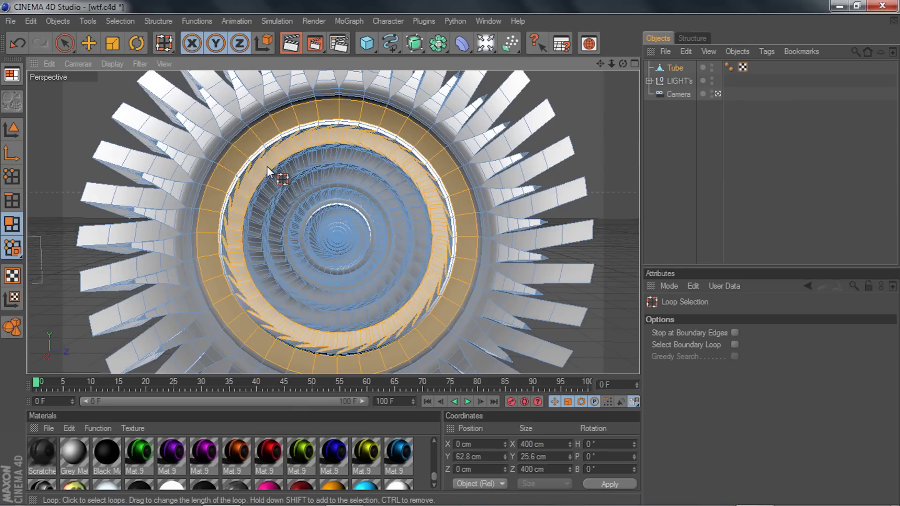
{"action": "left_click", "coordinate": [275, 180], "text": "shift"}
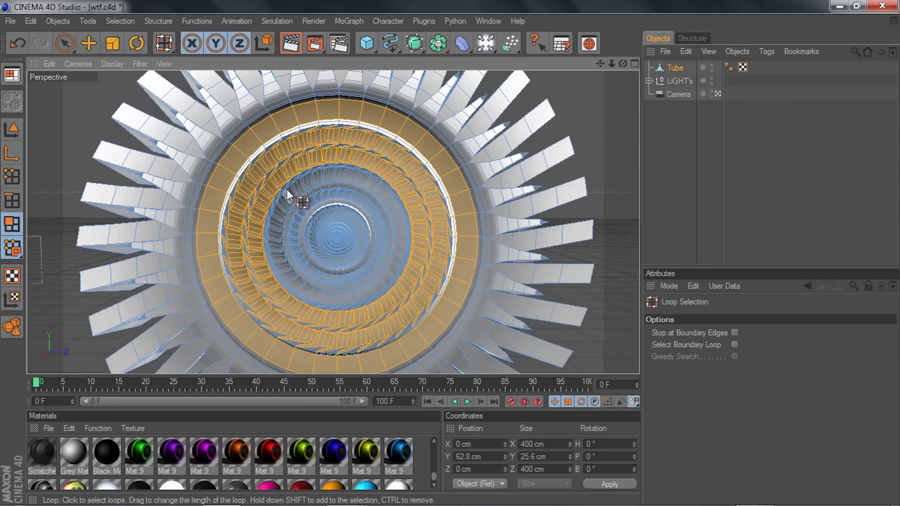
{"action": "left_click", "coordinate": [290, 194], "text": "shift"}
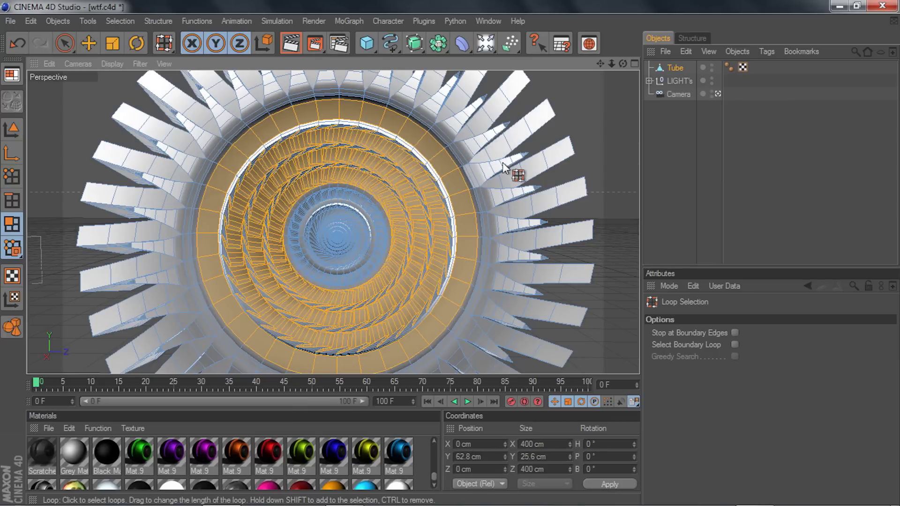
Step: Add every second spike around the wheel's rim to the loop selection
{"action": "left_click", "coordinate": [486, 169], "text": "shift"}
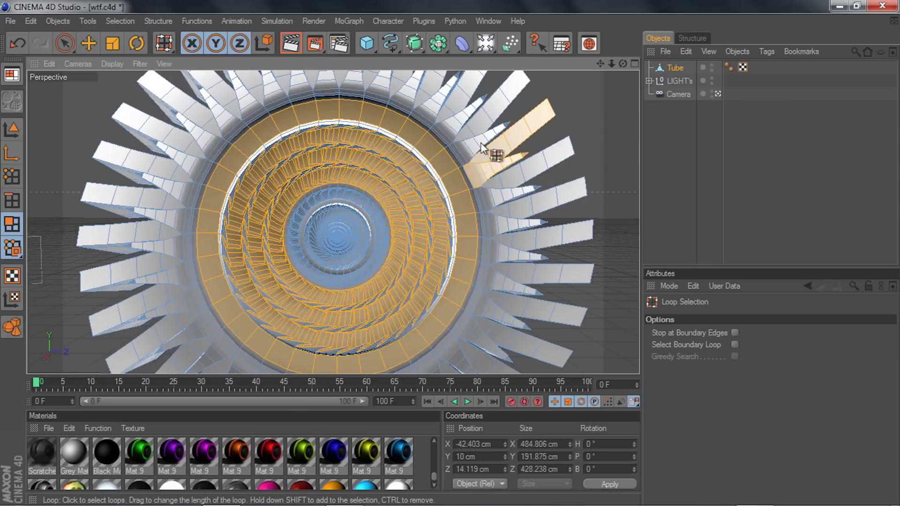
{"action": "left_click", "coordinate": [455, 120], "text": "shift"}
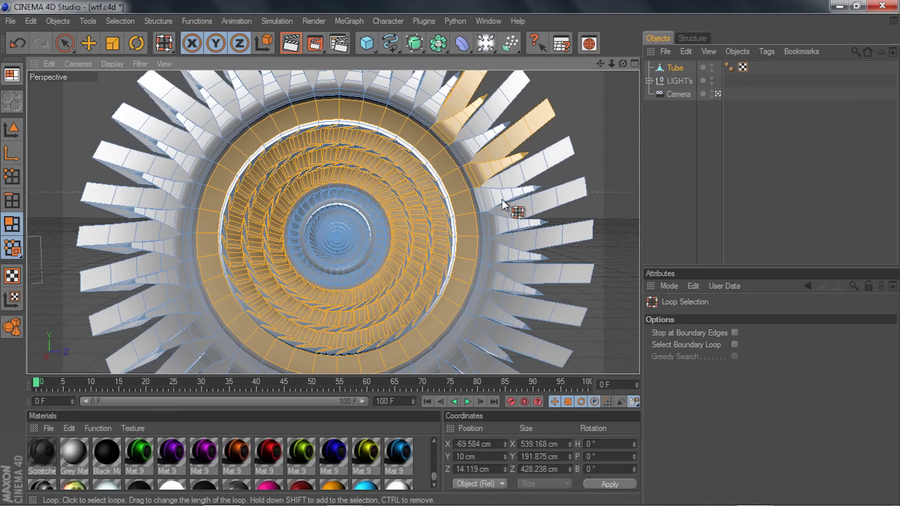
{"action": "left_click", "coordinate": [498, 226], "text": "shift"}
{"action": "left_click", "coordinate": [494, 276], "text": "shift"}
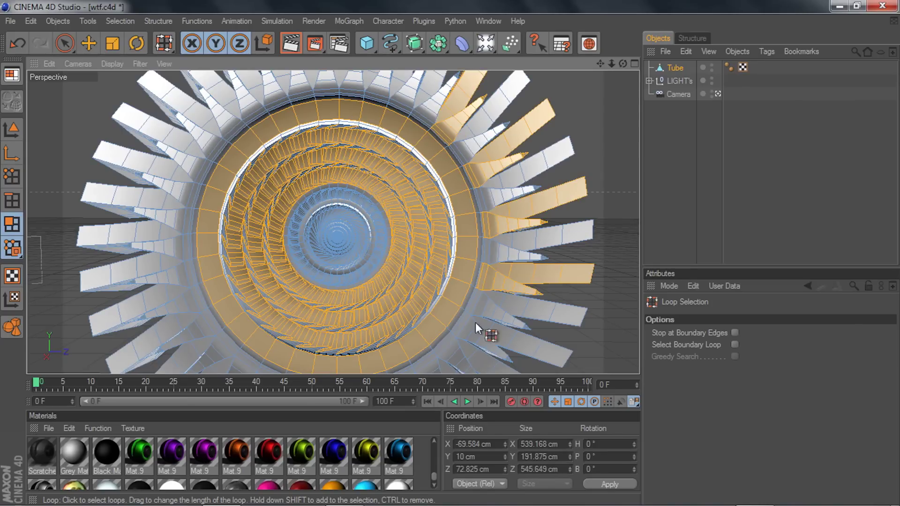
{"action": "left_click", "coordinate": [469, 339], "text": "shift"}
{"action": "scroll", "coordinate": [466, 320], "scroll_direction": "down", "scroll_amount": 2}
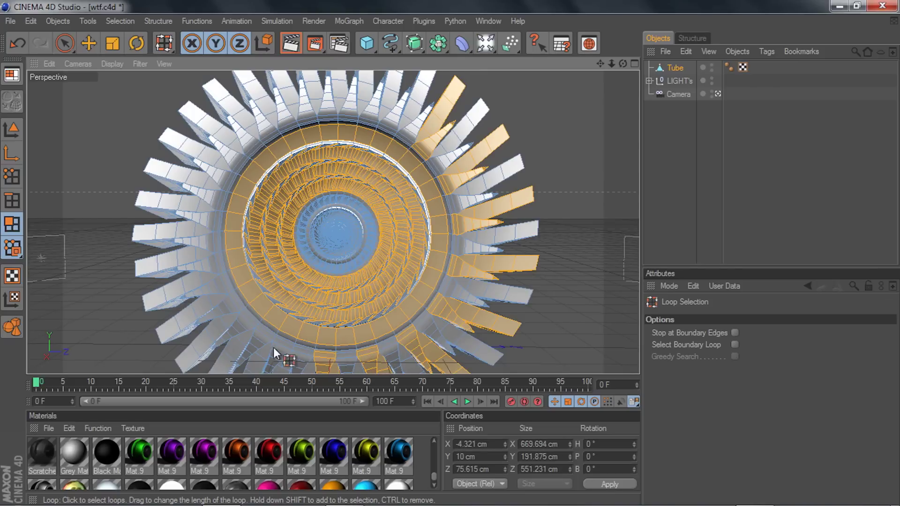
{"action": "left_click", "coordinate": [280, 354], "text": "shift"}
{"action": "left_click", "coordinate": [235, 333], "text": "shift"}
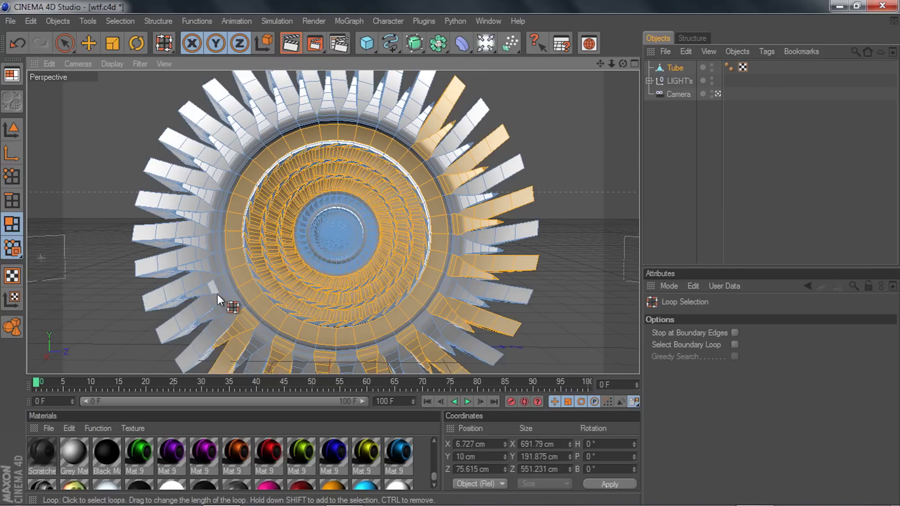
{"action": "left_click", "coordinate": [213, 289], "text": "shift"}
{"action": "left_click", "coordinate": [206, 243], "text": "shift"}
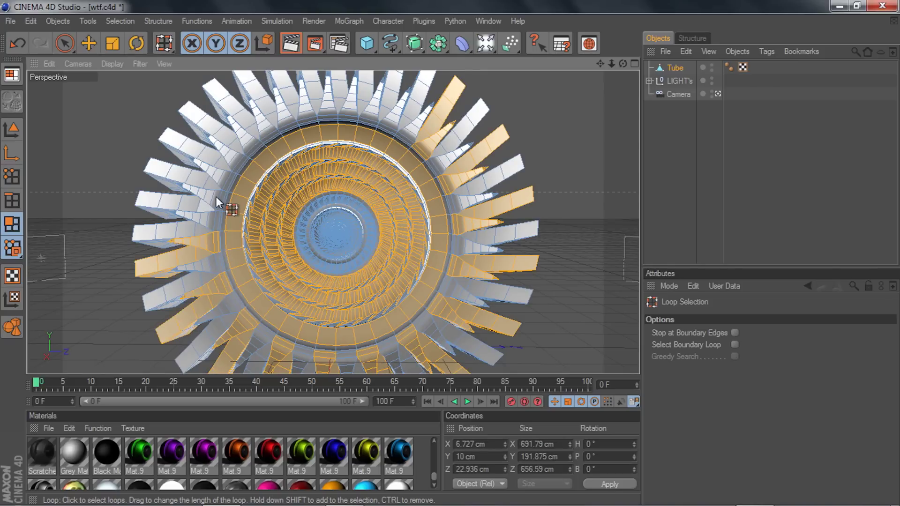
{"action": "left_click", "coordinate": [215, 196], "text": "shift"}
{"action": "left_click", "coordinate": [235, 161], "text": "shift"}
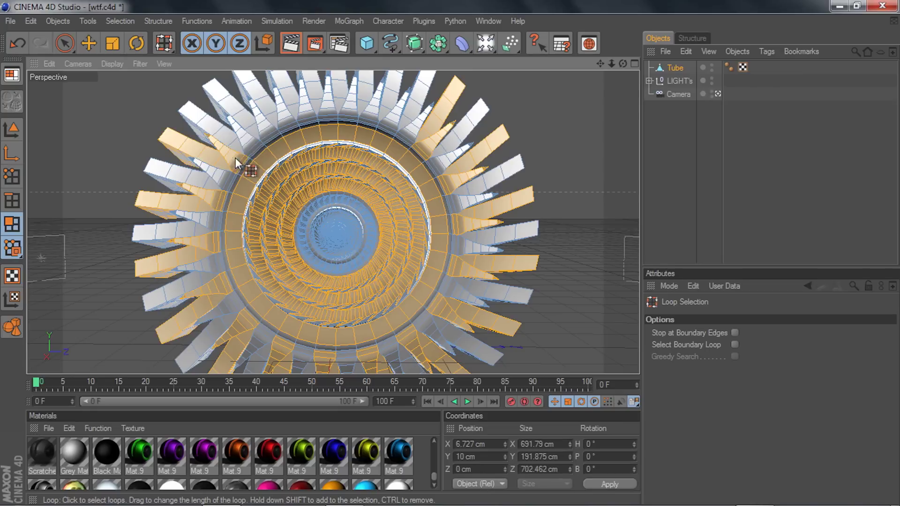
{"action": "left_click", "coordinate": [264, 132], "text": "shift"}
{"action": "left_click", "coordinate": [307, 114], "text": "shift"}
{"action": "left_click", "coordinate": [353, 113], "text": "shift"}
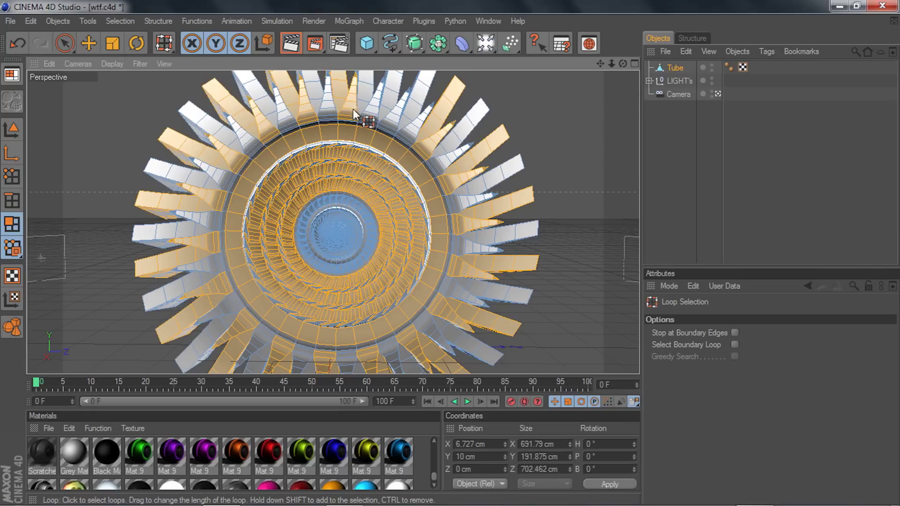
{"action": "left_click", "coordinate": [390, 120], "text": "shift"}
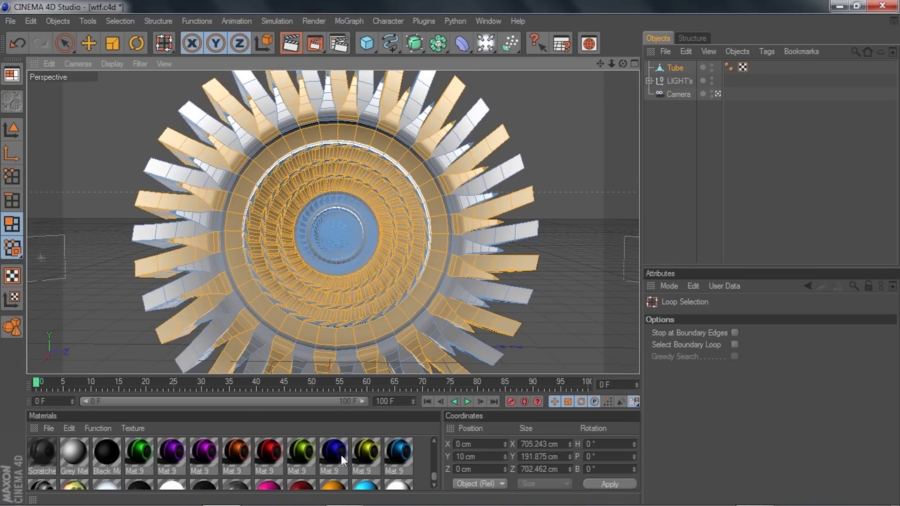
Step: Apply the light blue Mat.9 material to the selected rings and alternate spikes
{"action": "left_click_drag", "start_coordinate": [394, 452], "coordinate": [378, 283]}
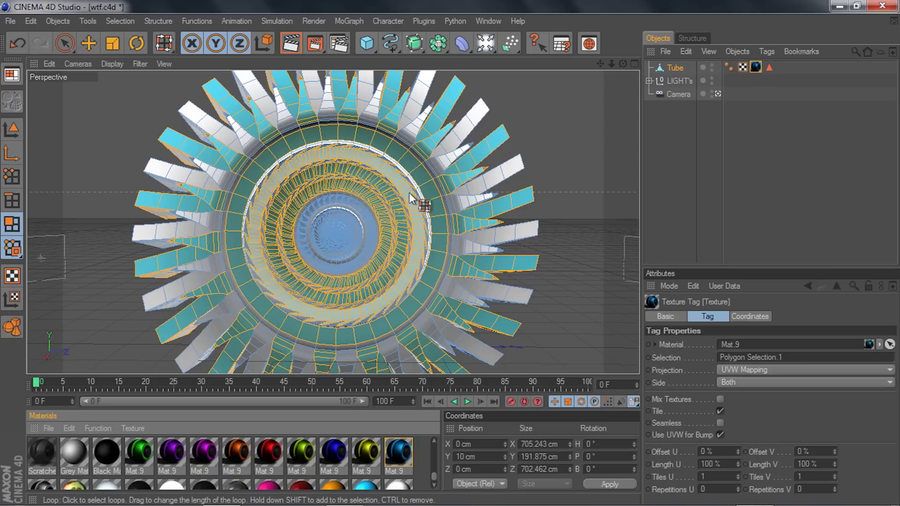
{"action": "key", "text": "ctrl+z"}
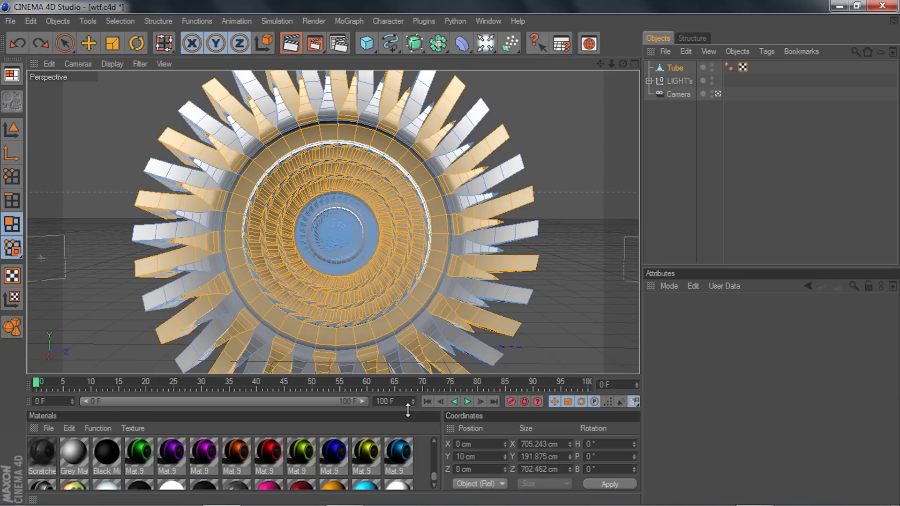
{"action": "left_click_drag", "start_coordinate": [402, 457], "coordinate": [510, 297]}
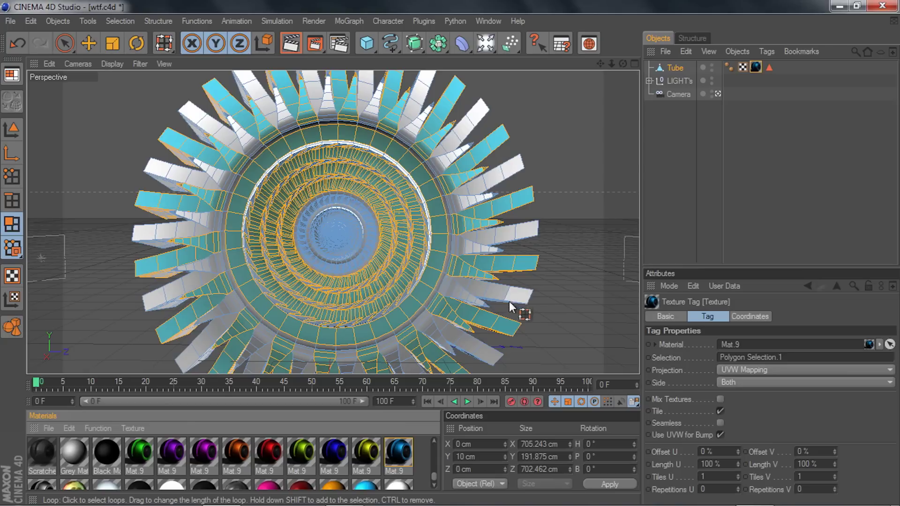
{"action": "key", "text": "ctrl+z"}
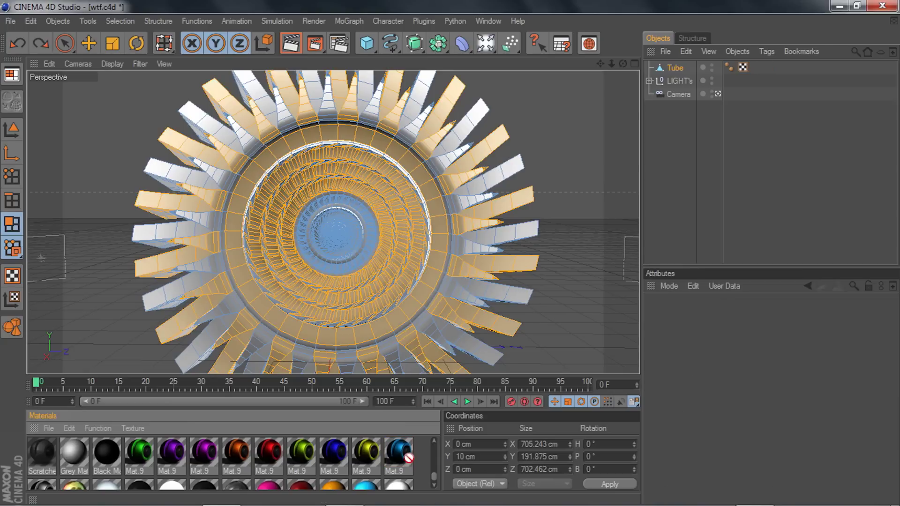
{"action": "key", "text": "ctrl+y"}
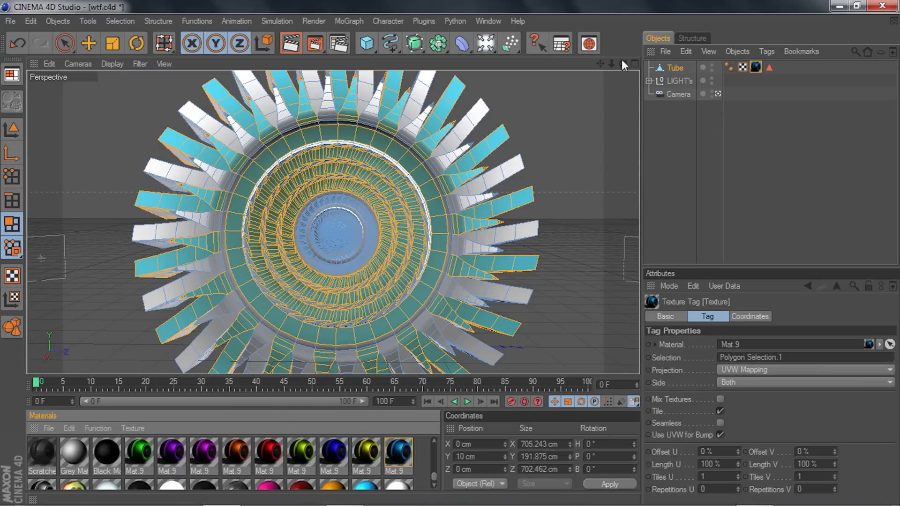
Step: Examine the light blue material on the wheel with the tube deselected, so its polygon wireframe is hidden
{"action": "left_click_drag", "start_coordinate": [624, 64], "coordinate": [731, 64]}
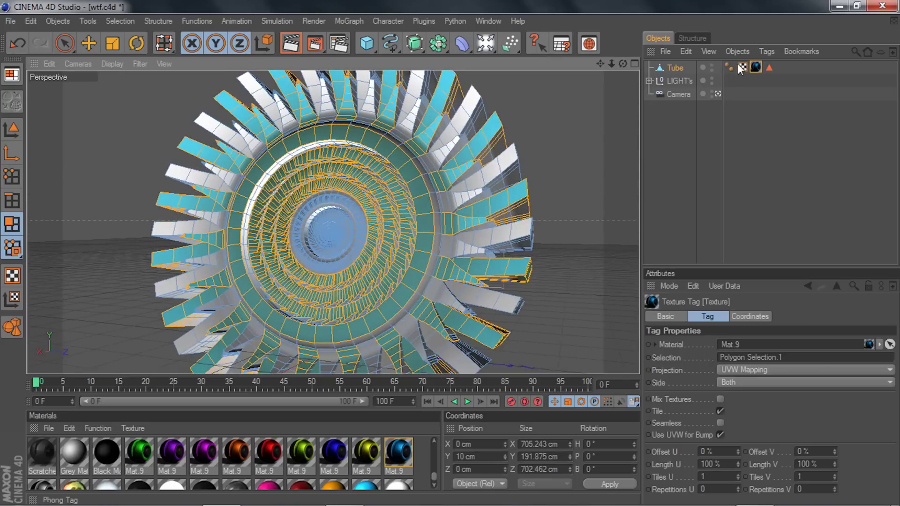
{"action": "left_click", "coordinate": [742, 67]}
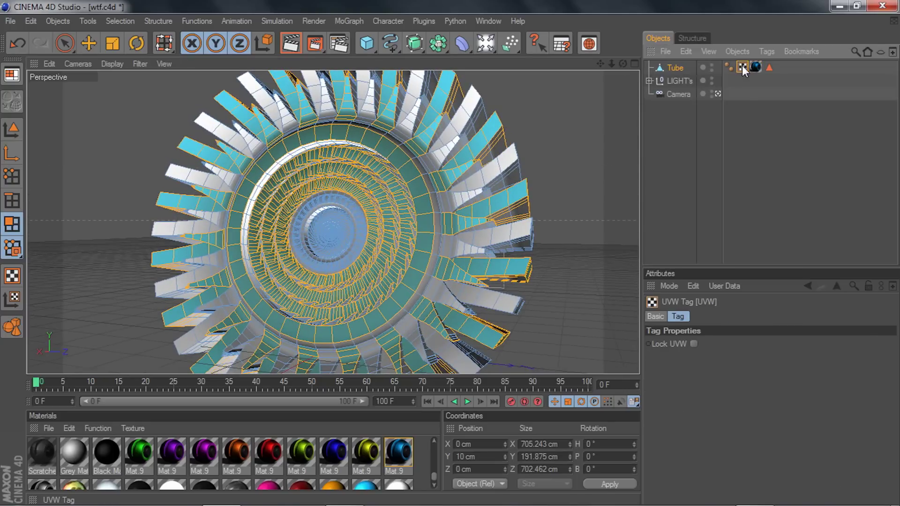
{"action": "left_click", "coordinate": [680, 81]}
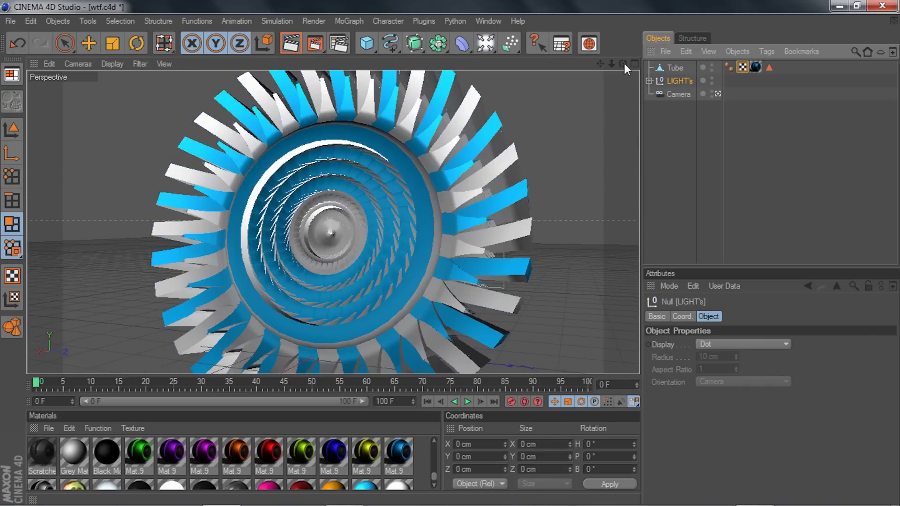
{"action": "left_click", "coordinate": [671, 70]}
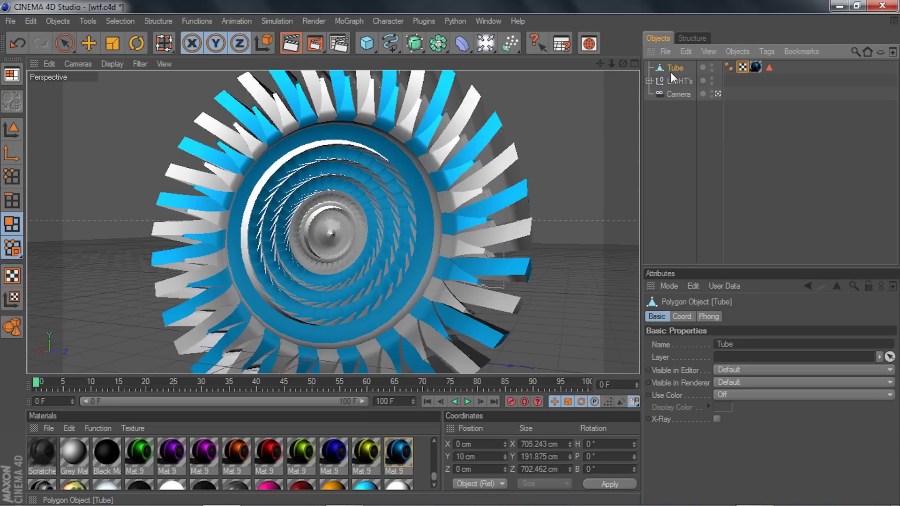
{"action": "left_click", "coordinate": [745, 67]}
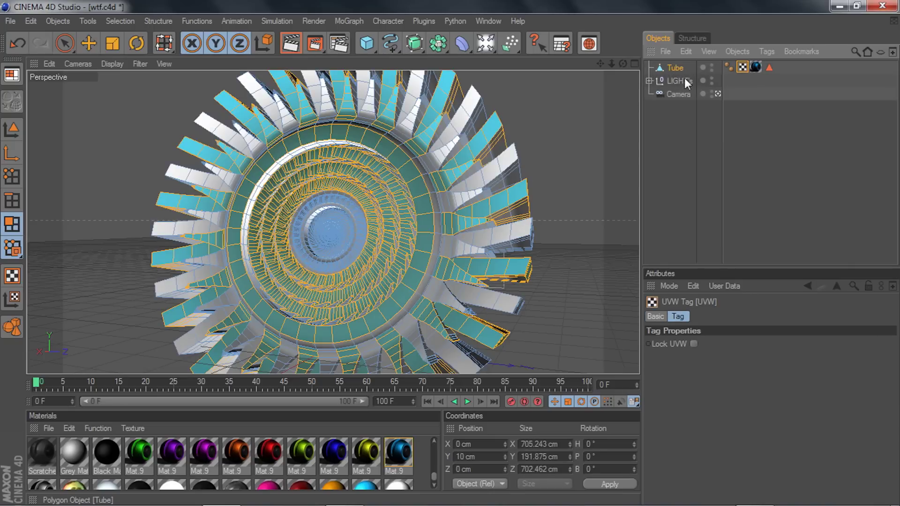
{"action": "left_click", "coordinate": [684, 80]}
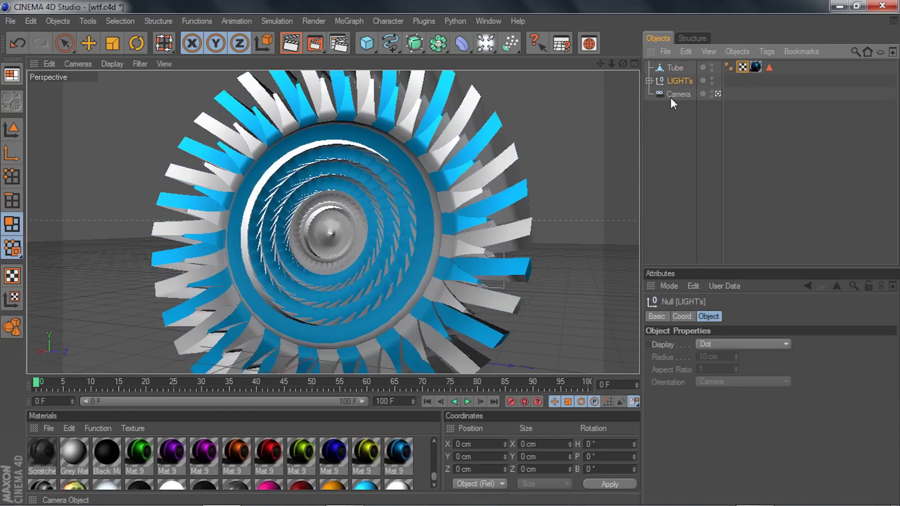
{"action": "left_click", "coordinate": [675, 95]}
{"action": "left_click", "coordinate": [671, 80]}
{"action": "mouse_move", "coordinate": [623, 63]}
{"action": "left_mouse_down"}
{"action": "mouse_move", "coordinate": [581, 68]}
{"action": "mouse_move", "coordinate": [577, 56]}
{"action": "mouse_move", "coordinate": [657, 62]}
{"action": "mouse_move", "coordinate": [653, 40]}
{"action": "mouse_move", "coordinate": [629, 61]}
{"action": "left_mouse_up"}
Step: Loop-select the remaining untextured spikes on the tube and apply the green Mat.9 material to them
{"action": "left_click", "coordinate": [671, 68]}
{"action": "key", "text": "u"}
{"action": "key", "text": "l"}
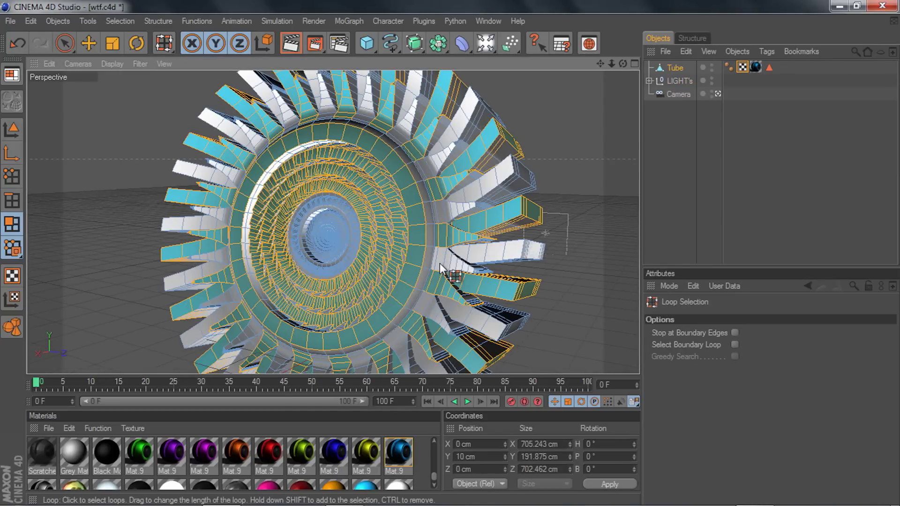
{"action": "left_click", "coordinate": [440, 267]}
{"action": "left_click", "coordinate": [426, 302], "text": "shift"}
{"action": "left_click", "coordinate": [446, 212], "text": "shift"}
{"action": "left_click", "coordinate": [431, 160], "text": "shift"}
{"action": "left_click", "coordinate": [416, 138], "text": "shift"}
{"action": "left_click", "coordinate": [327, 114], "text": "shift"}
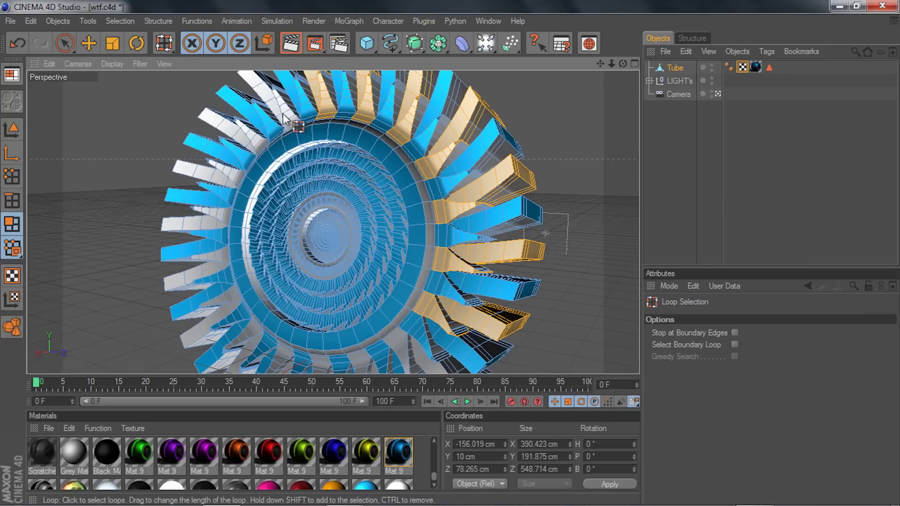
{"action": "left_click", "coordinate": [236, 183], "text": "shift"}
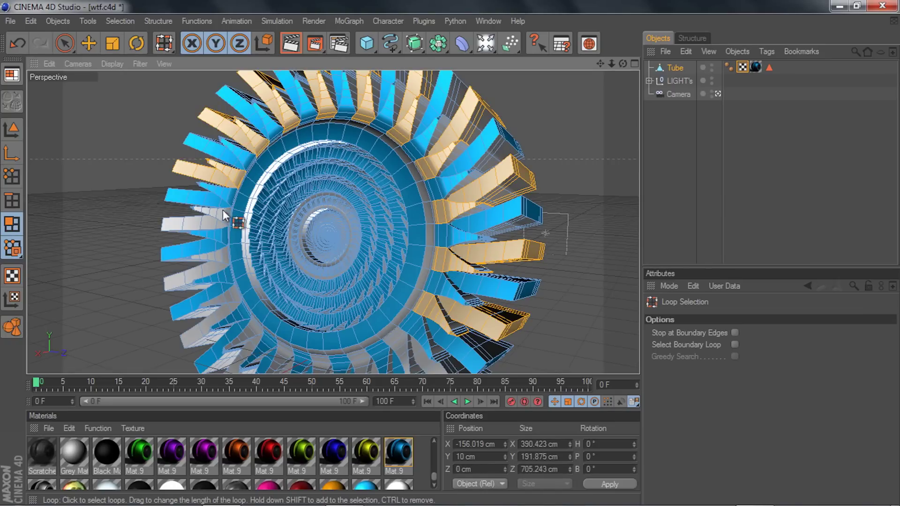
{"action": "left_click", "coordinate": [222, 213], "text": "shift"}
{"action": "left_click", "coordinate": [222, 263], "text": "shift"}
{"action": "left_click", "coordinate": [226, 299], "text": "shift"}
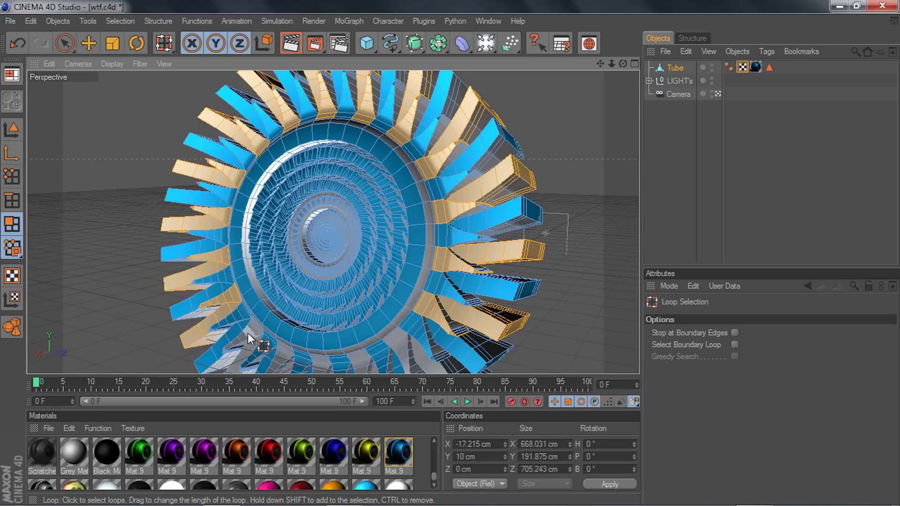
{"action": "left_click", "coordinate": [253, 333], "text": "shift"}
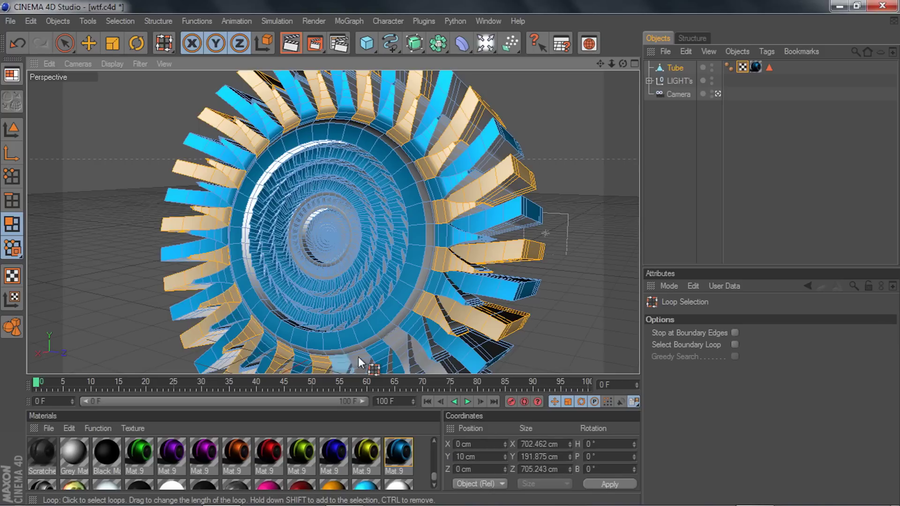
{"action": "left_click", "coordinate": [384, 354], "text": "shift"}
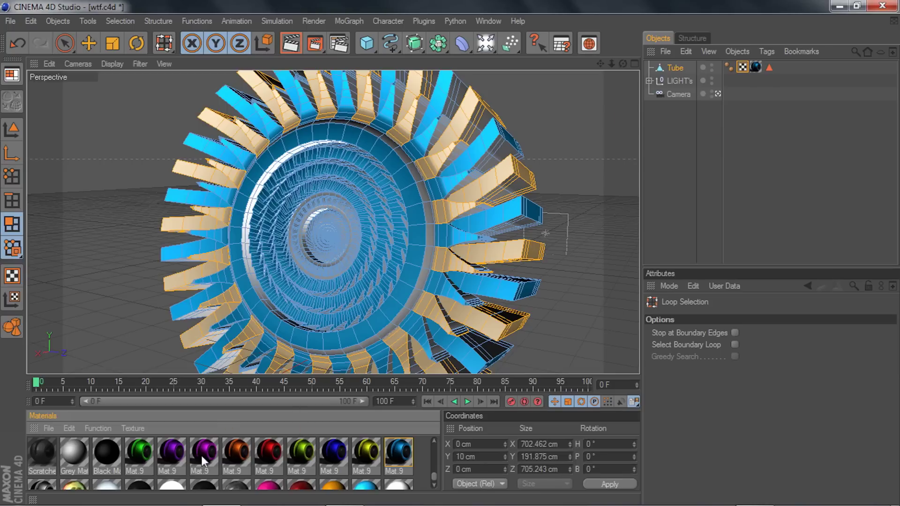
{"action": "left_click_drag", "start_coordinate": [136, 457], "coordinate": [270, 342]}
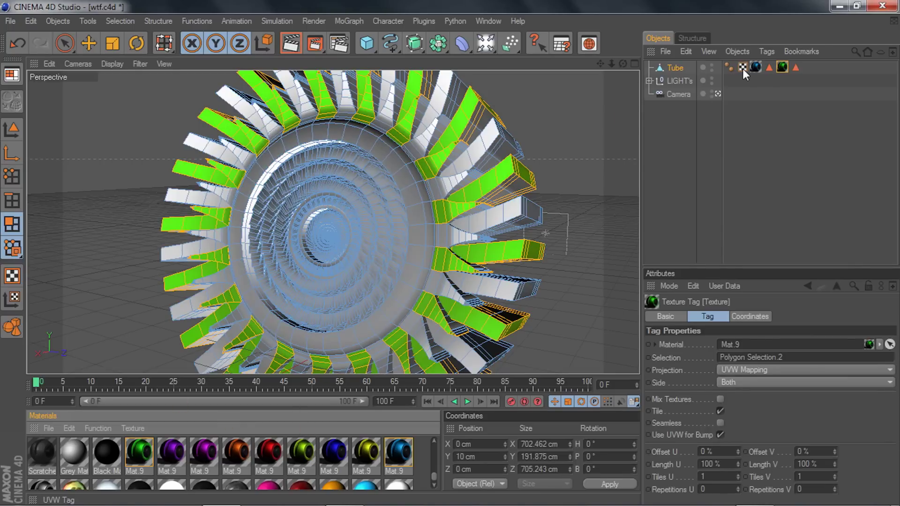
Step: Inspect the blue and green spiked wheel without its wireframe and from several angles
{"action": "left_click", "coordinate": [743, 68]}
{"action": "left_click", "coordinate": [679, 82]}
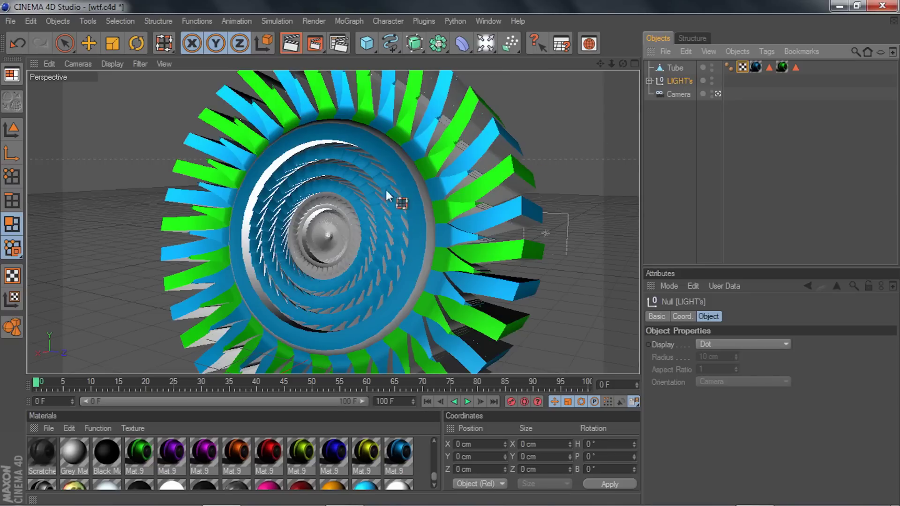
{"action": "left_click", "coordinate": [684, 67]}
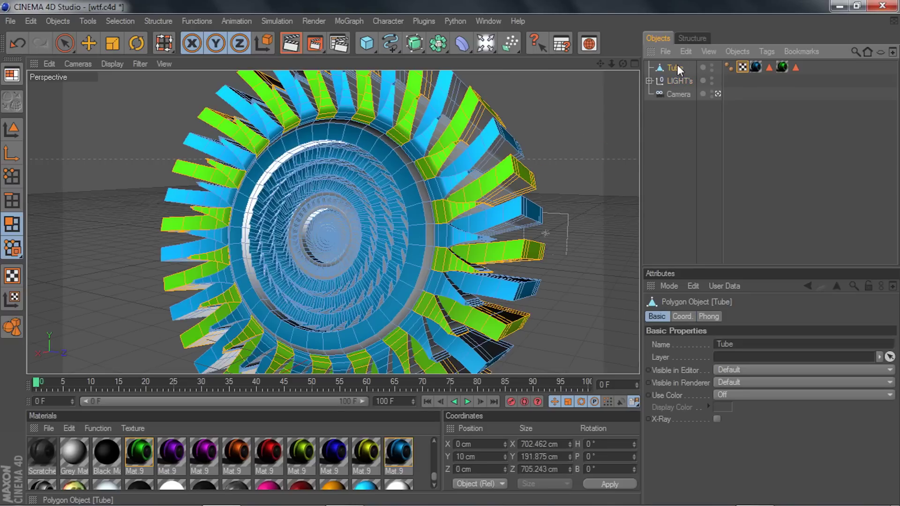
{"action": "left_click_drag", "start_coordinate": [623, 63], "coordinate": [588, 73]}
{"action": "left_click_drag", "start_coordinate": [487, 78], "coordinate": [431, 87]}
{"action": "mouse_move", "coordinate": [622, 64]}
{"action": "left_mouse_down"}
{"action": "mouse_move", "coordinate": [644, 61]}
{"action": "mouse_move", "coordinate": [661, 35]}
{"action": "mouse_move", "coordinate": [670, 68]}
{"action": "mouse_move", "coordinate": [623, 77]}
{"action": "mouse_move", "coordinate": [591, 49]}
{"action": "mouse_move", "coordinate": [657, 68]}
{"action": "mouse_move", "coordinate": [614, 87]}
{"action": "mouse_move", "coordinate": [598, 68]}
{"action": "mouse_move", "coordinate": [628, 46]}
{"action": "mouse_move", "coordinate": [635, 65]}
{"action": "mouse_move", "coordinate": [597, 59]}
{"action": "mouse_move", "coordinate": [633, 69]}
{"action": "mouse_move", "coordinate": [593, 59]}
{"action": "mouse_move", "coordinate": [654, 61]}
{"action": "mouse_move", "coordinate": [582, 70]}
{"action": "mouse_move", "coordinate": [586, 96]}
{"action": "mouse_move", "coordinate": [593, 85]}
{"action": "mouse_move", "coordinate": [607, 90]}
{"action": "mouse_move", "coordinate": [569, 68]}
{"action": "mouse_move", "coordinate": [598, 82]}
{"action": "mouse_move", "coordinate": [628, 61]}
{"action": "left_mouse_up"}
{"action": "scroll", "coordinate": [612, 104], "scroll_direction": "up", "scroll_amount": 2}
{"action": "scroll", "coordinate": [584, 86], "scroll_direction": "down", "scroll_amount": 2}
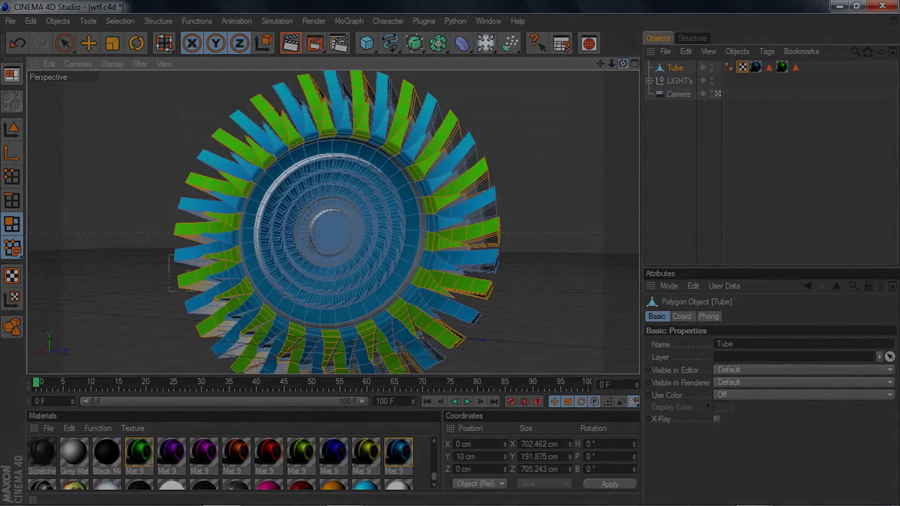